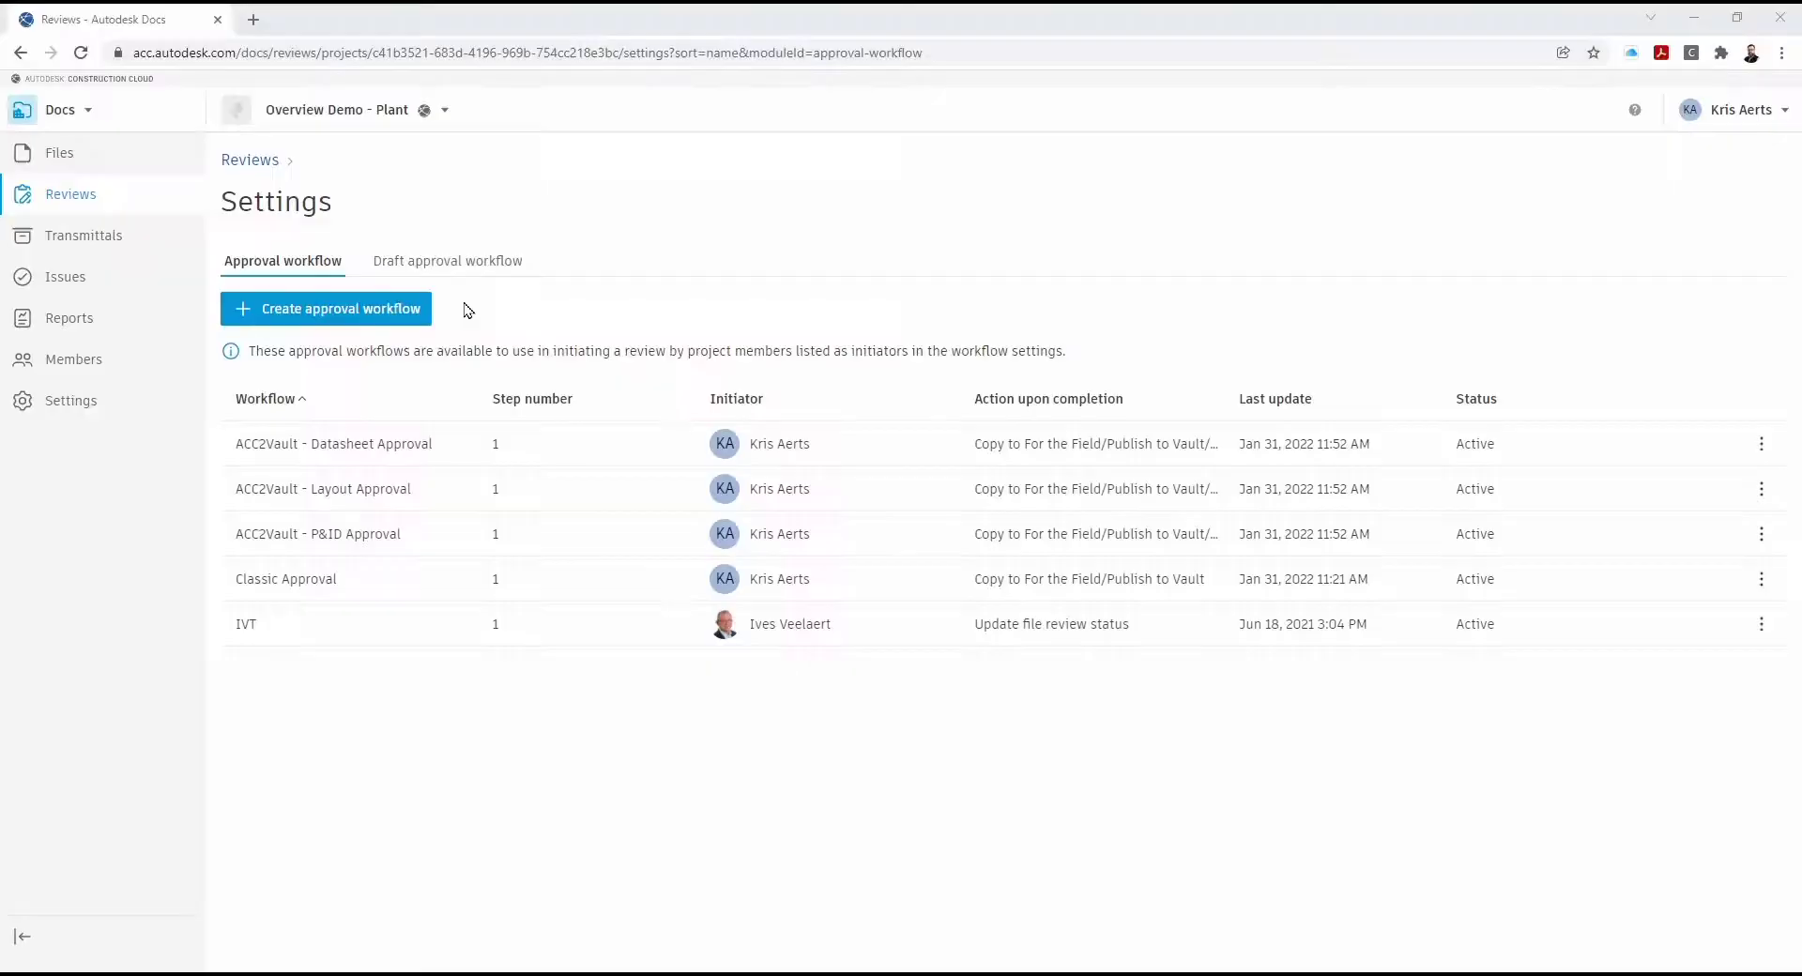
Create an approval workflow from the One Step Approval template and name it "ACC2Vault - Isometric Approval"
{"action": "left_click", "coordinate": [320, 306]}
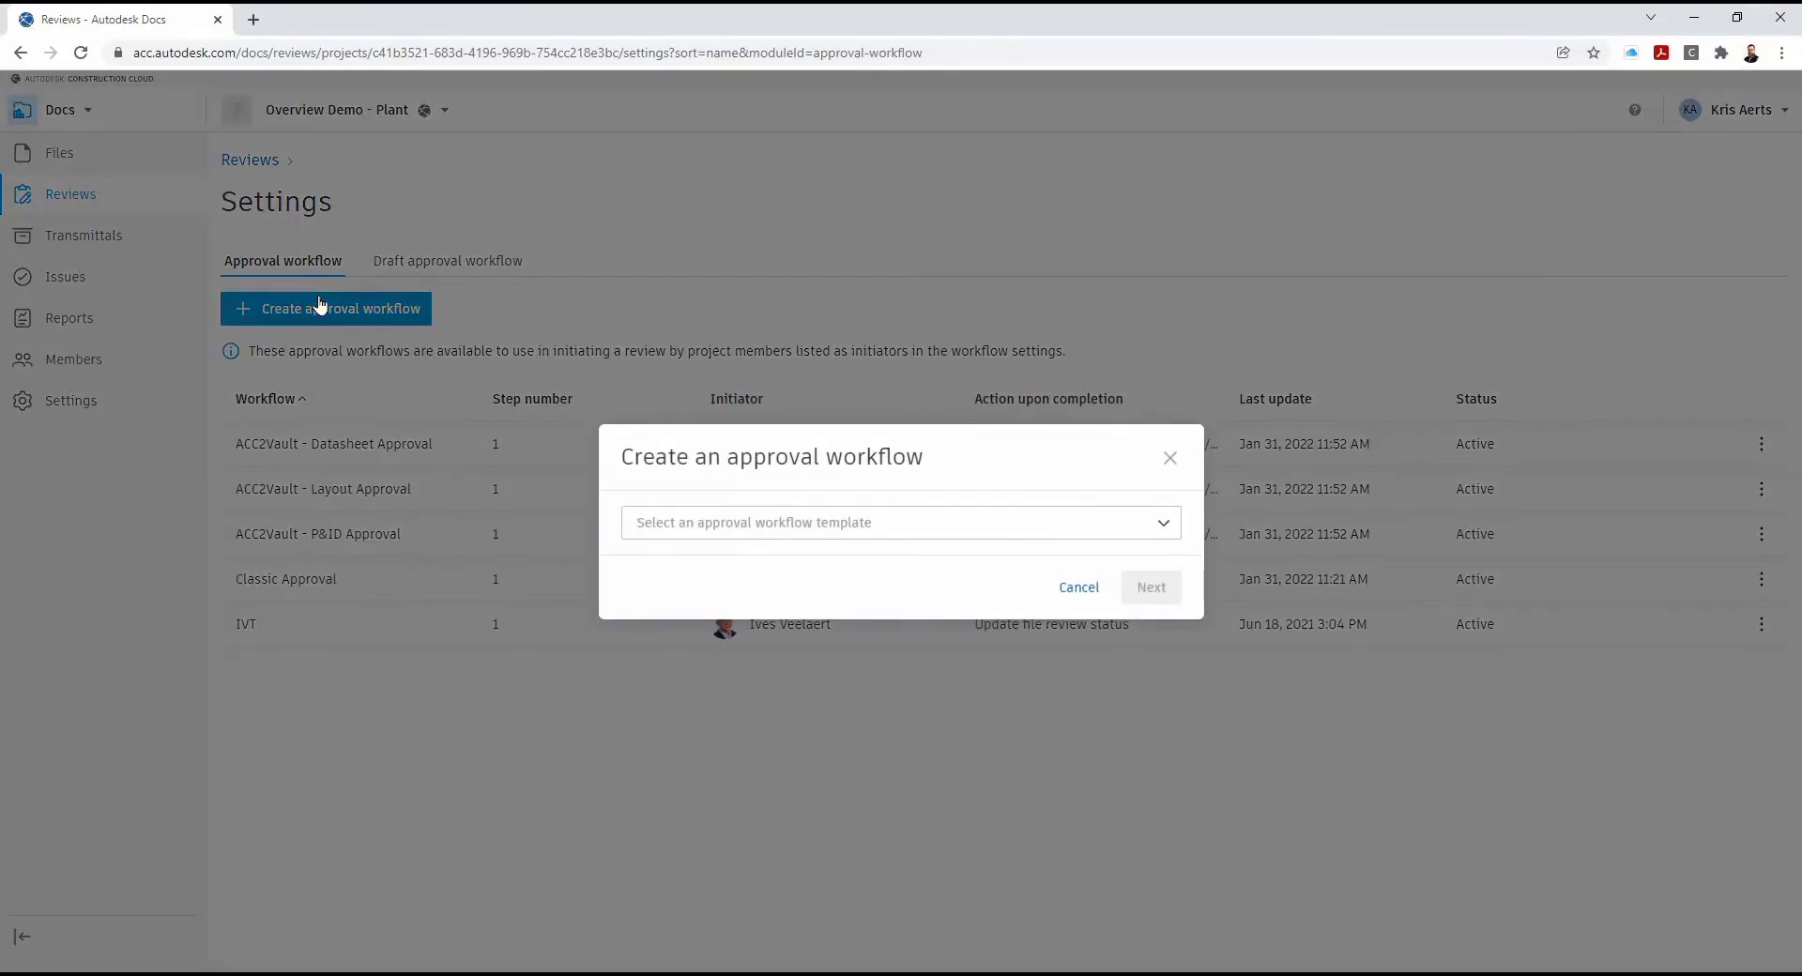
{"action": "left_click", "coordinate": [712, 523]}
{"action": "left_click", "coordinate": [729, 574]}
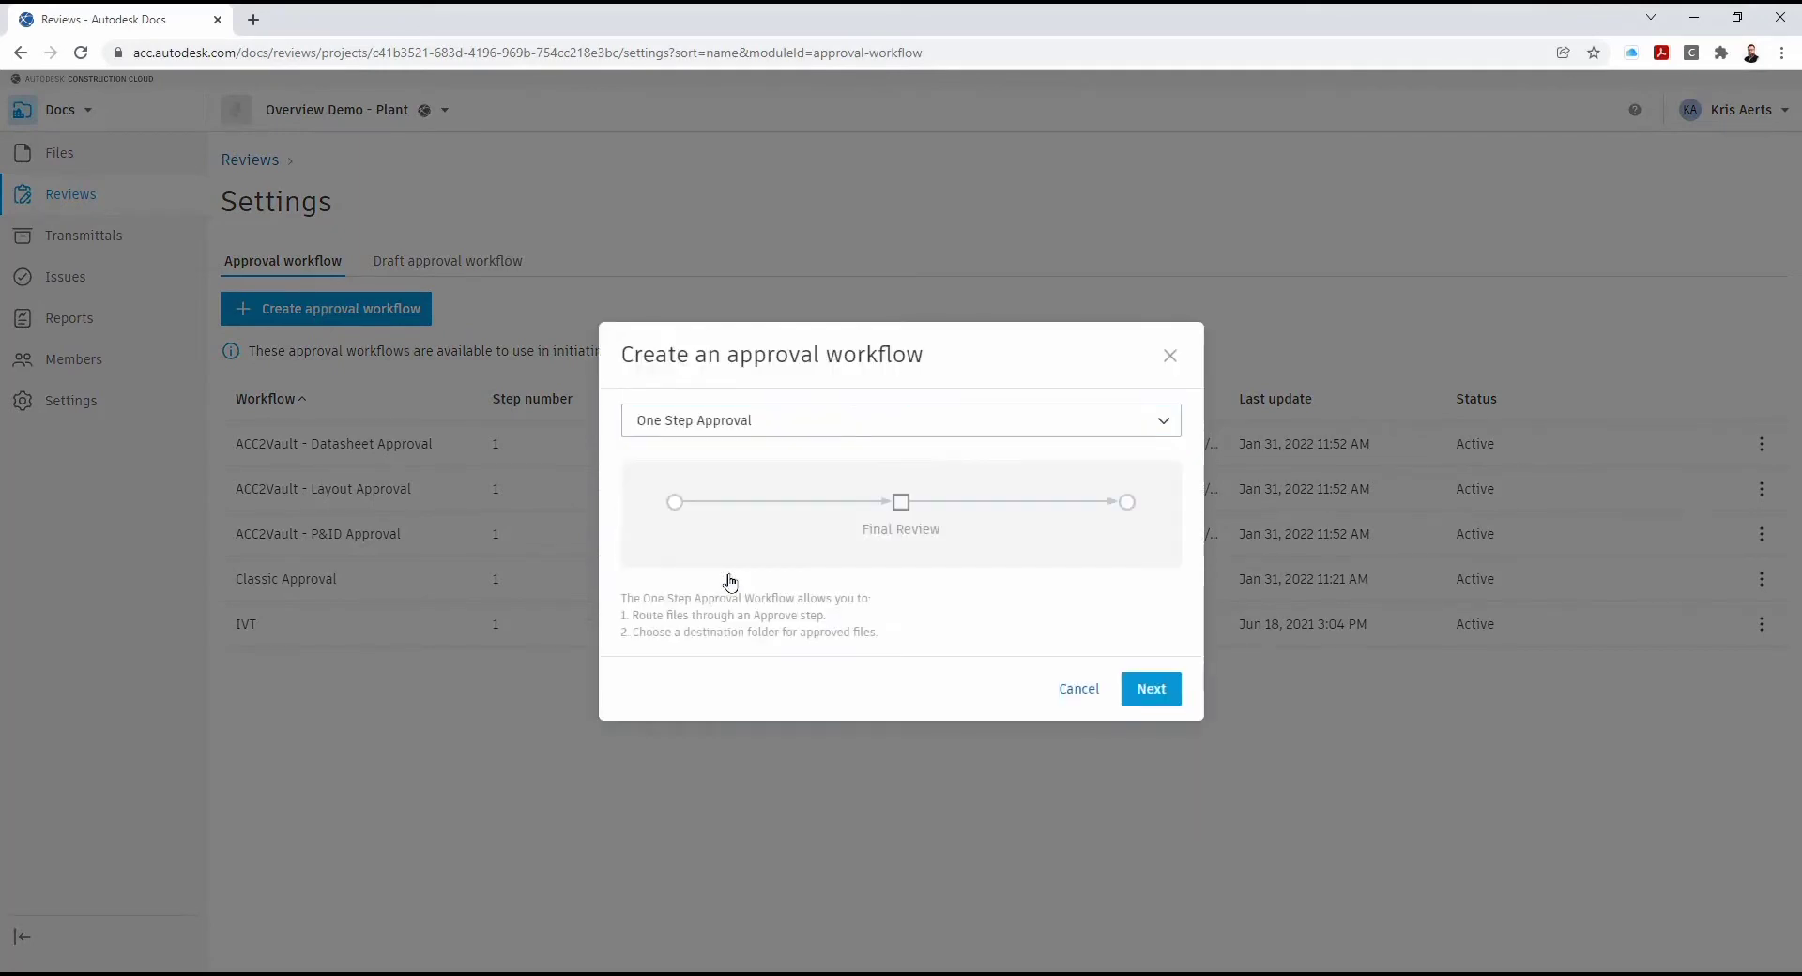
{"action": "left_click", "coordinate": [1152, 689]}
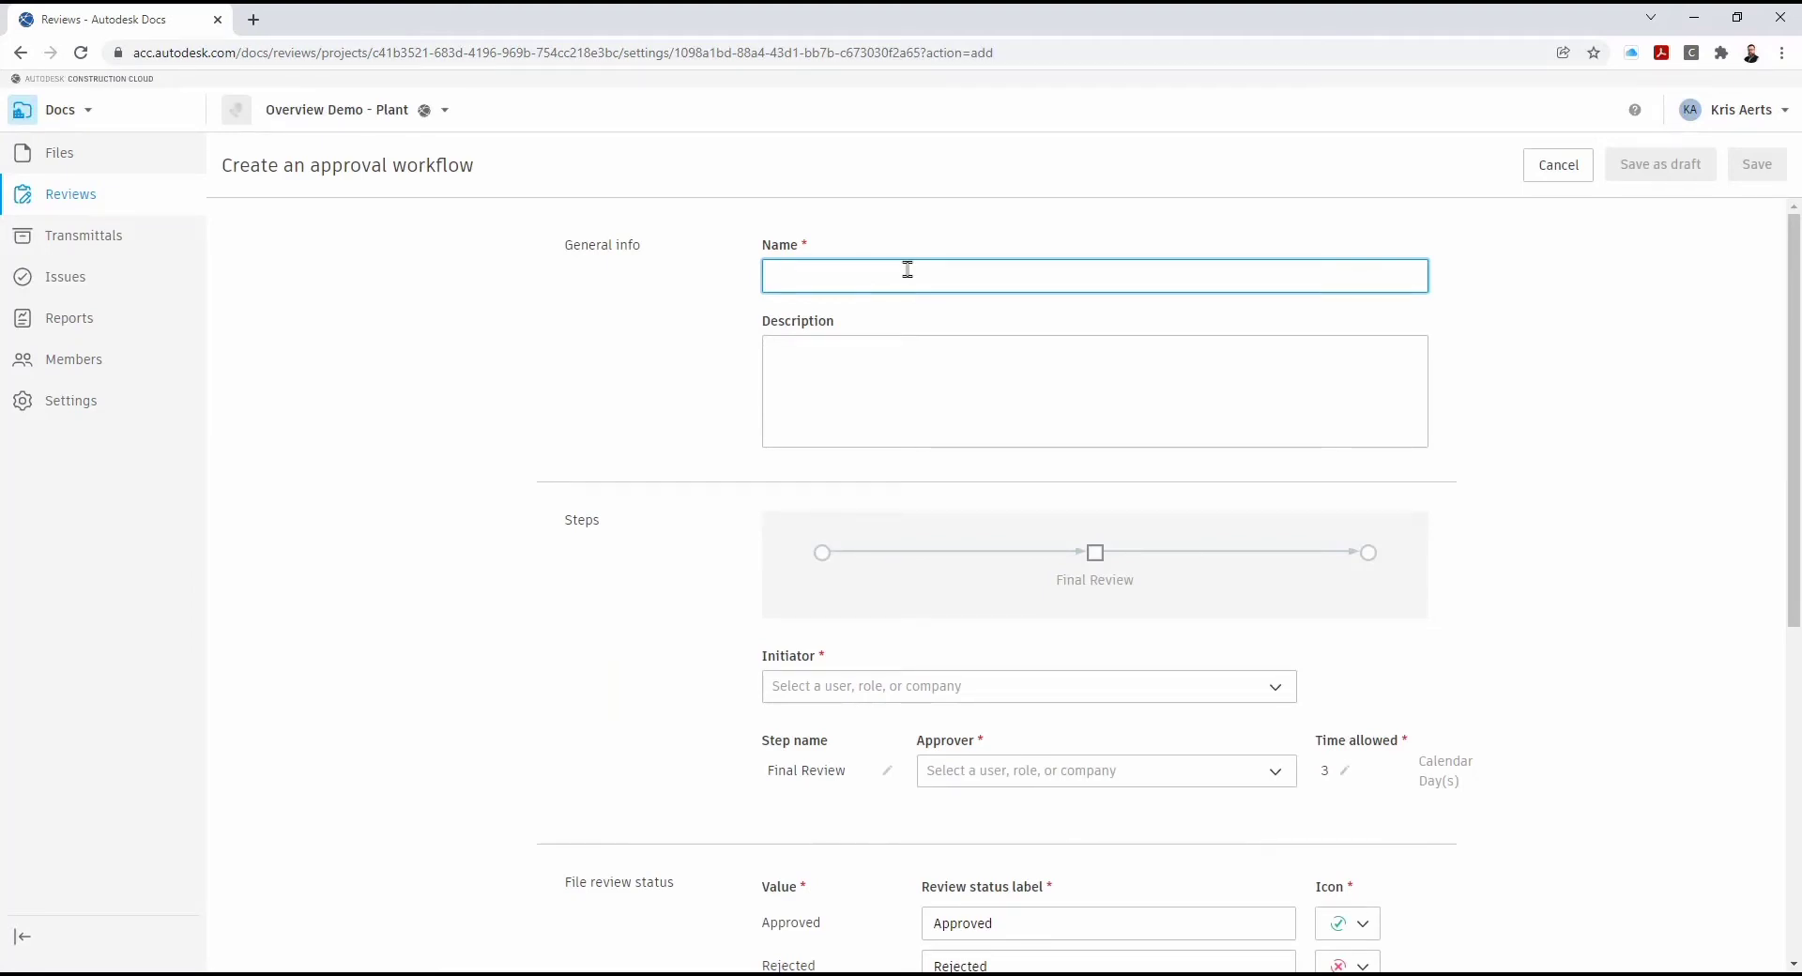
{"action": "type", "text": "ACC2Vault - Isometric Approval"}
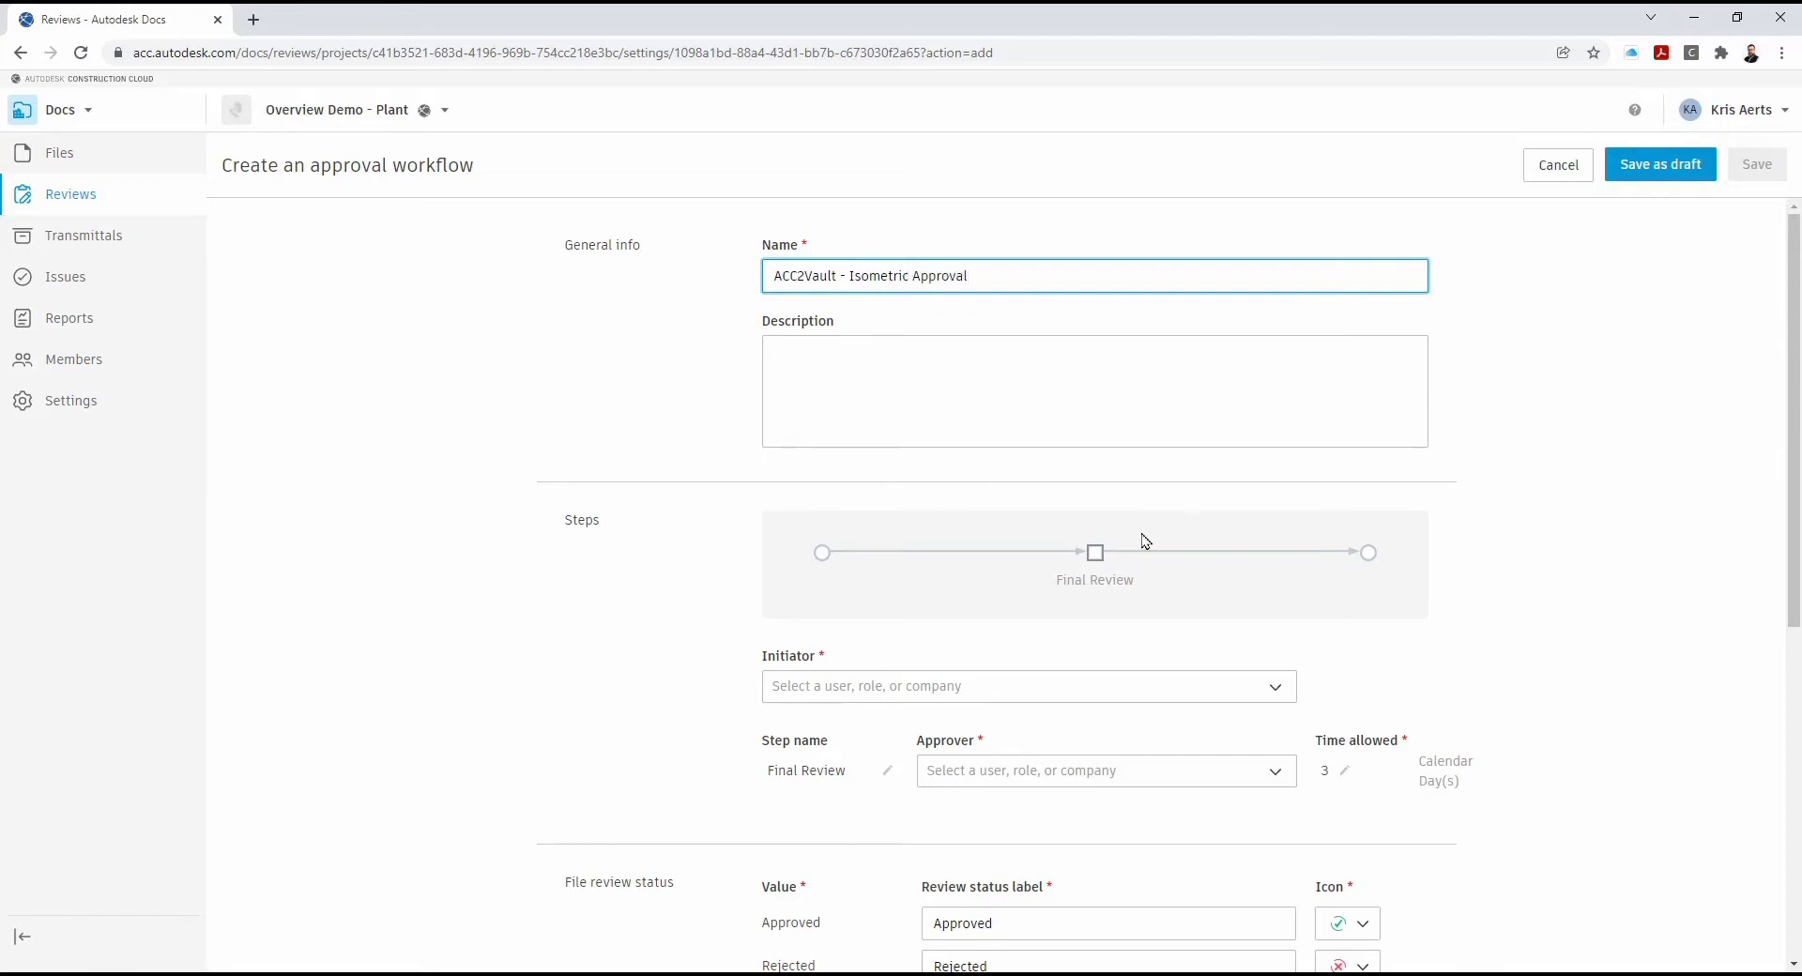
Assign the signed-in project member as both the workflow's initiator and the approver of the Final Review step
{"action": "left_click", "coordinate": [1046, 695]}
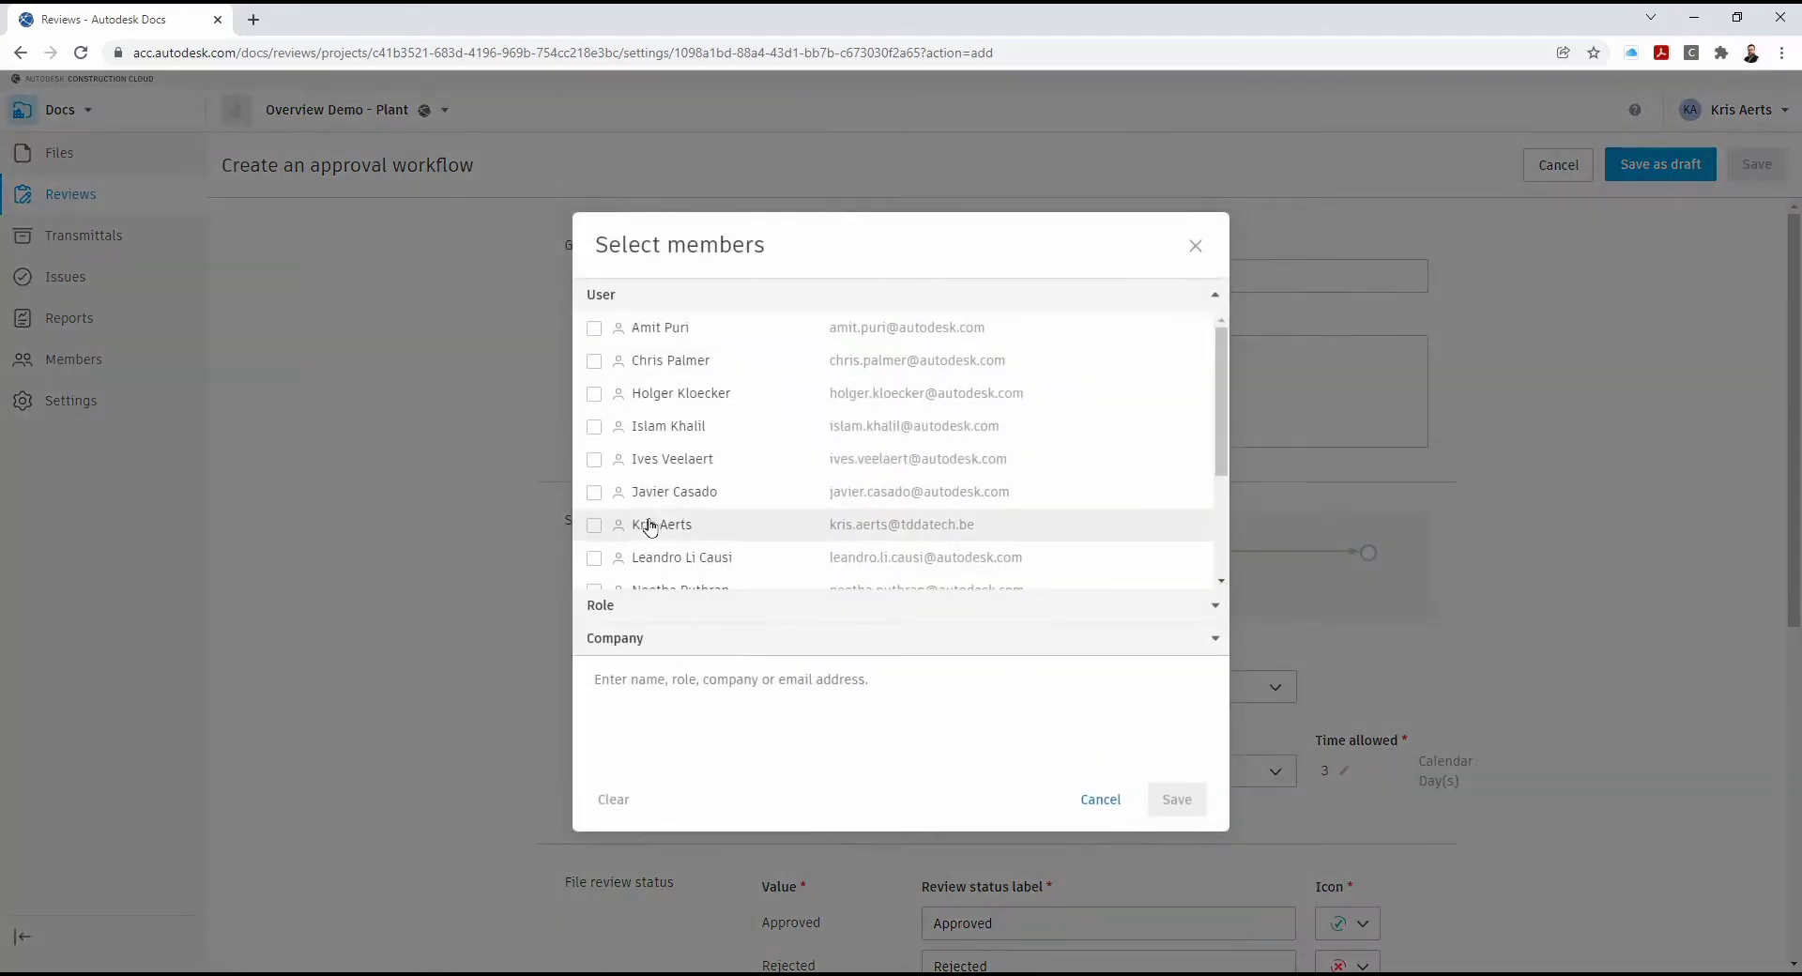
{"action": "left_click", "coordinate": [650, 526]}
{"action": "left_click", "coordinate": [1177, 800]}
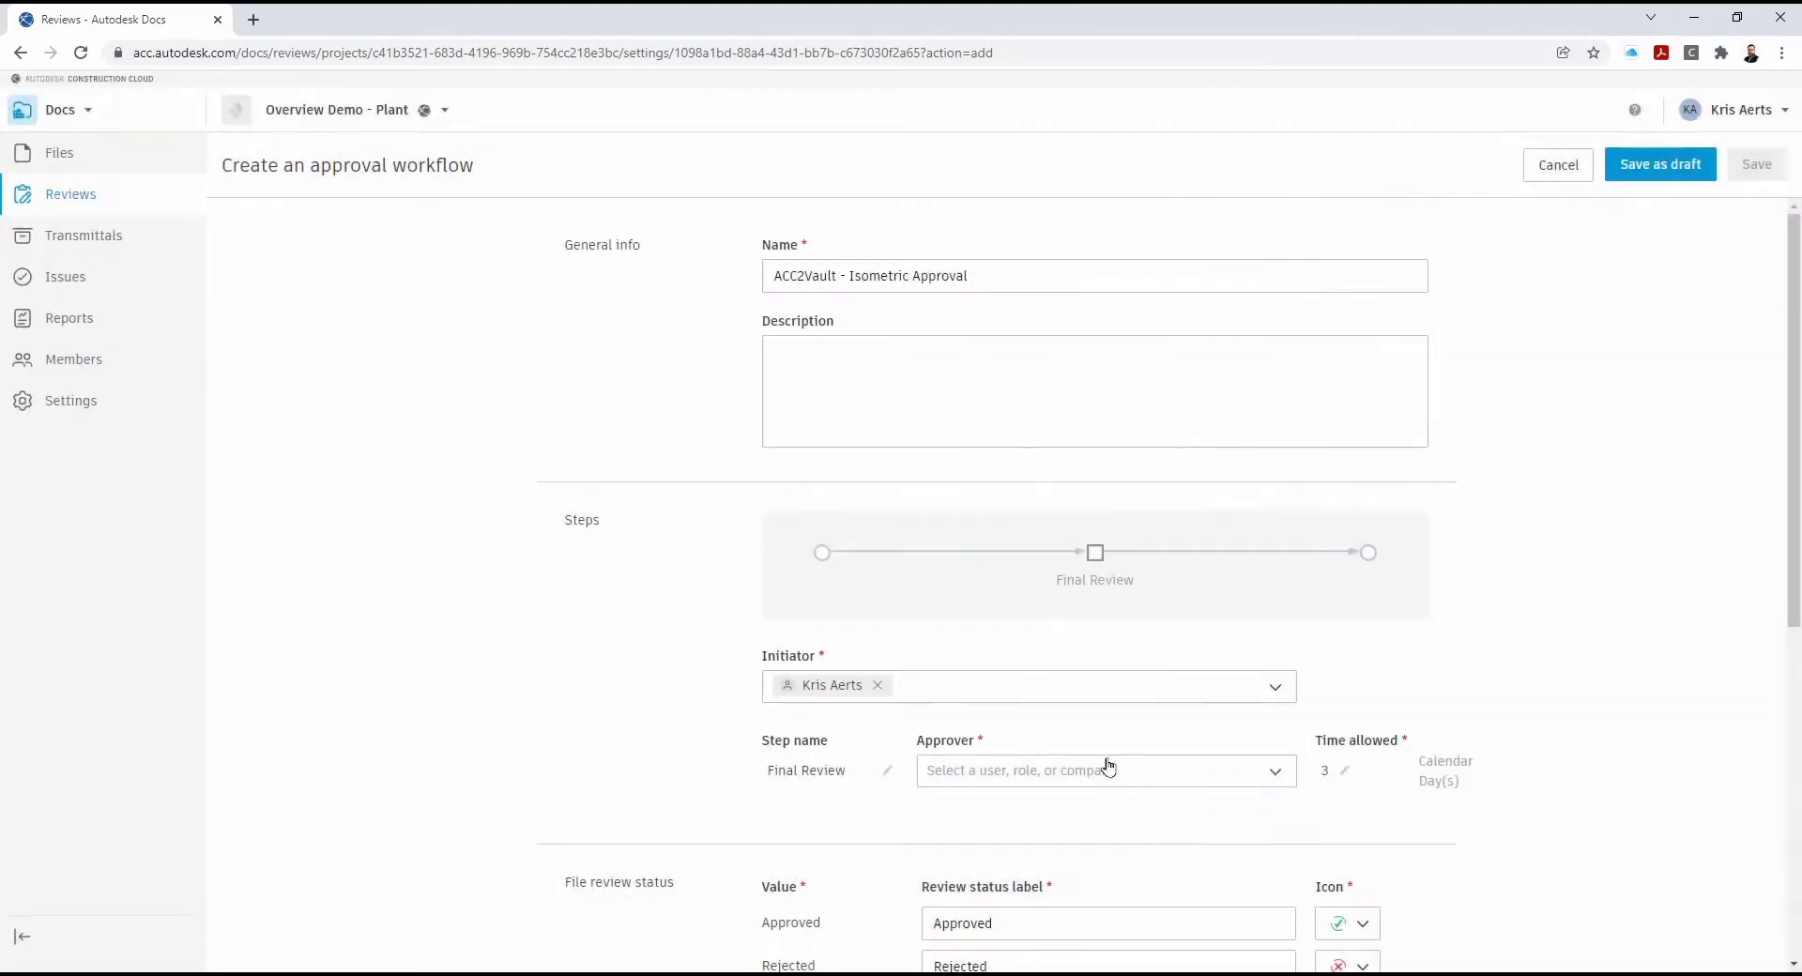
{"action": "left_click", "coordinate": [1033, 772]}
{"action": "left_click", "coordinate": [594, 528]}
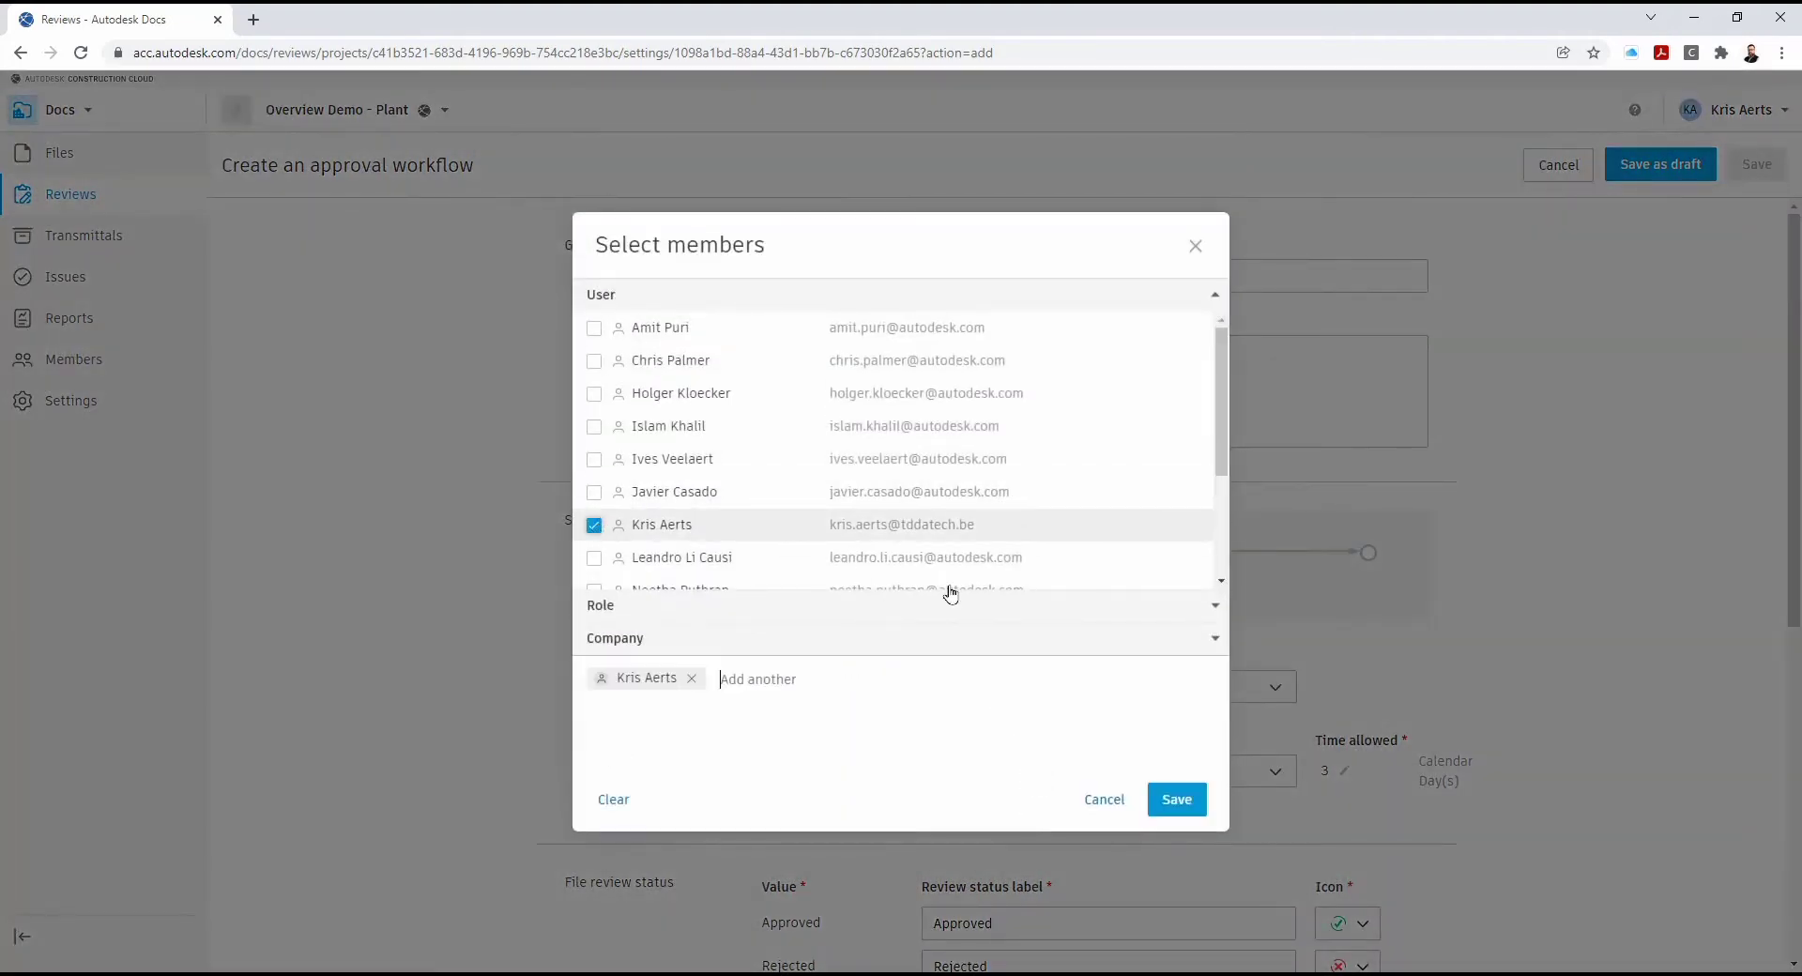
{"action": "left_click", "coordinate": [1175, 801]}
Have approved files also copied to For the Field/Publish to Vault/Approved Isometrics and save the approval workflow
{"action": "scroll", "coordinate": [629, 732], "scroll_direction": "down", "scroll_amount": 4}
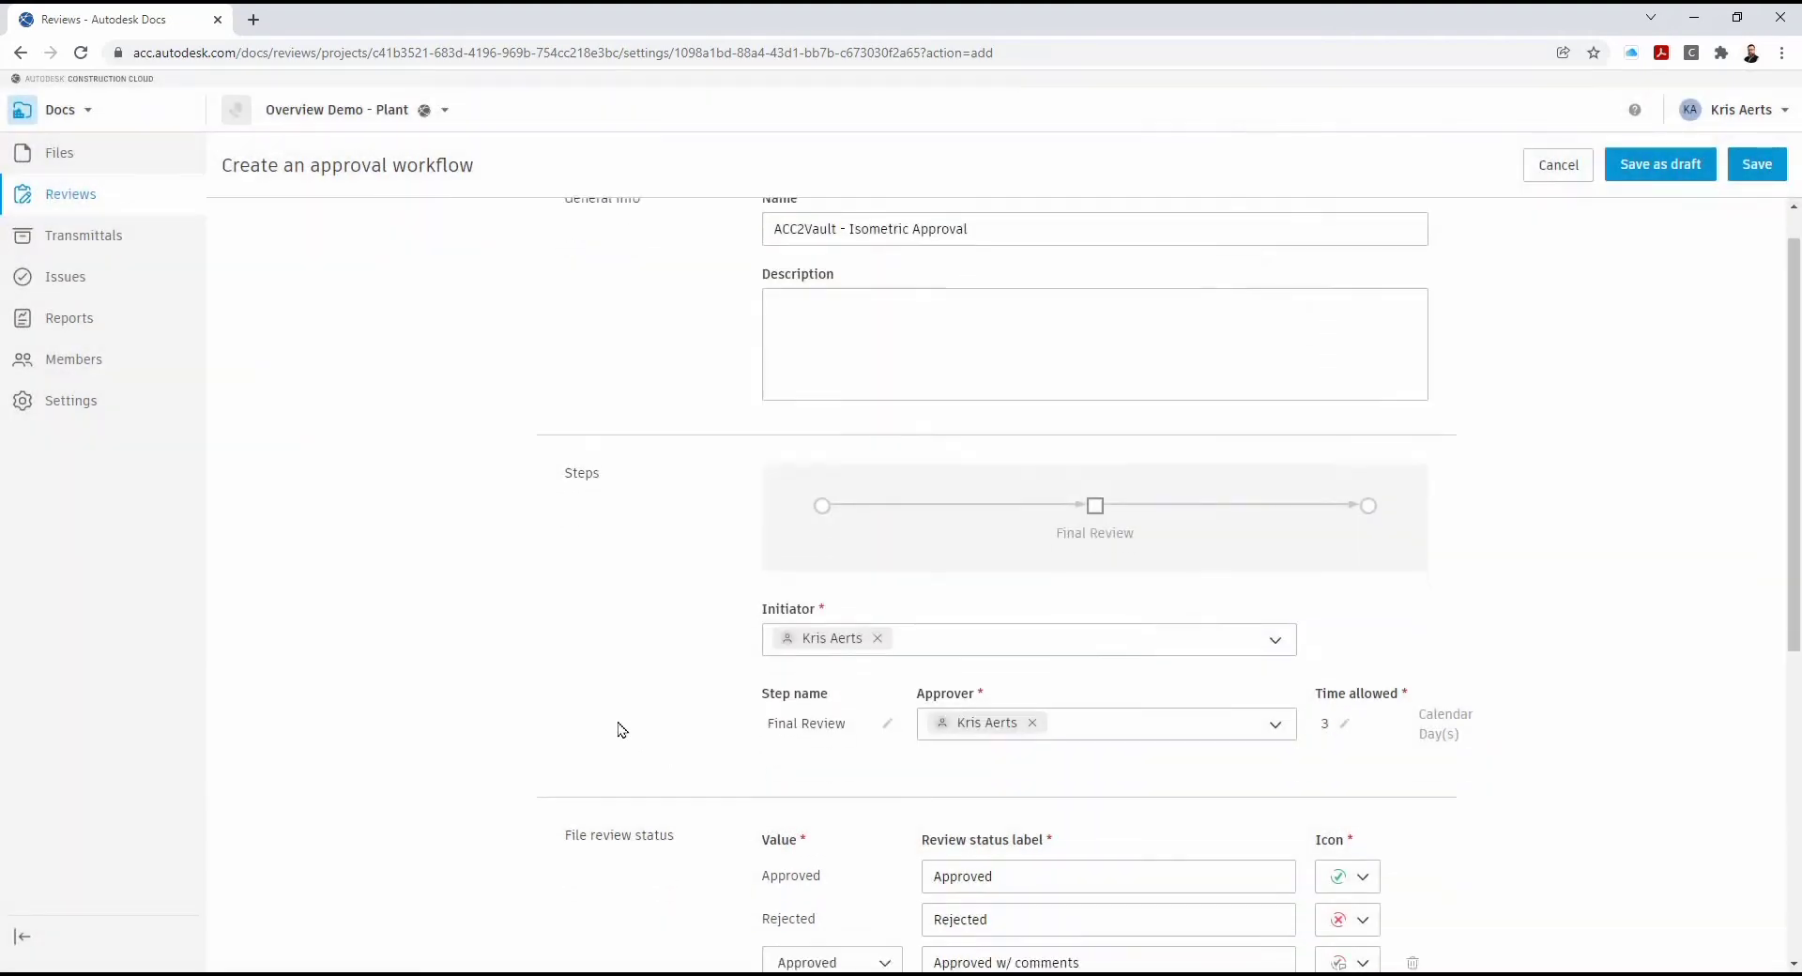
{"action": "scroll", "coordinate": [620, 728], "scroll_direction": "down", "scroll_amount": 3}
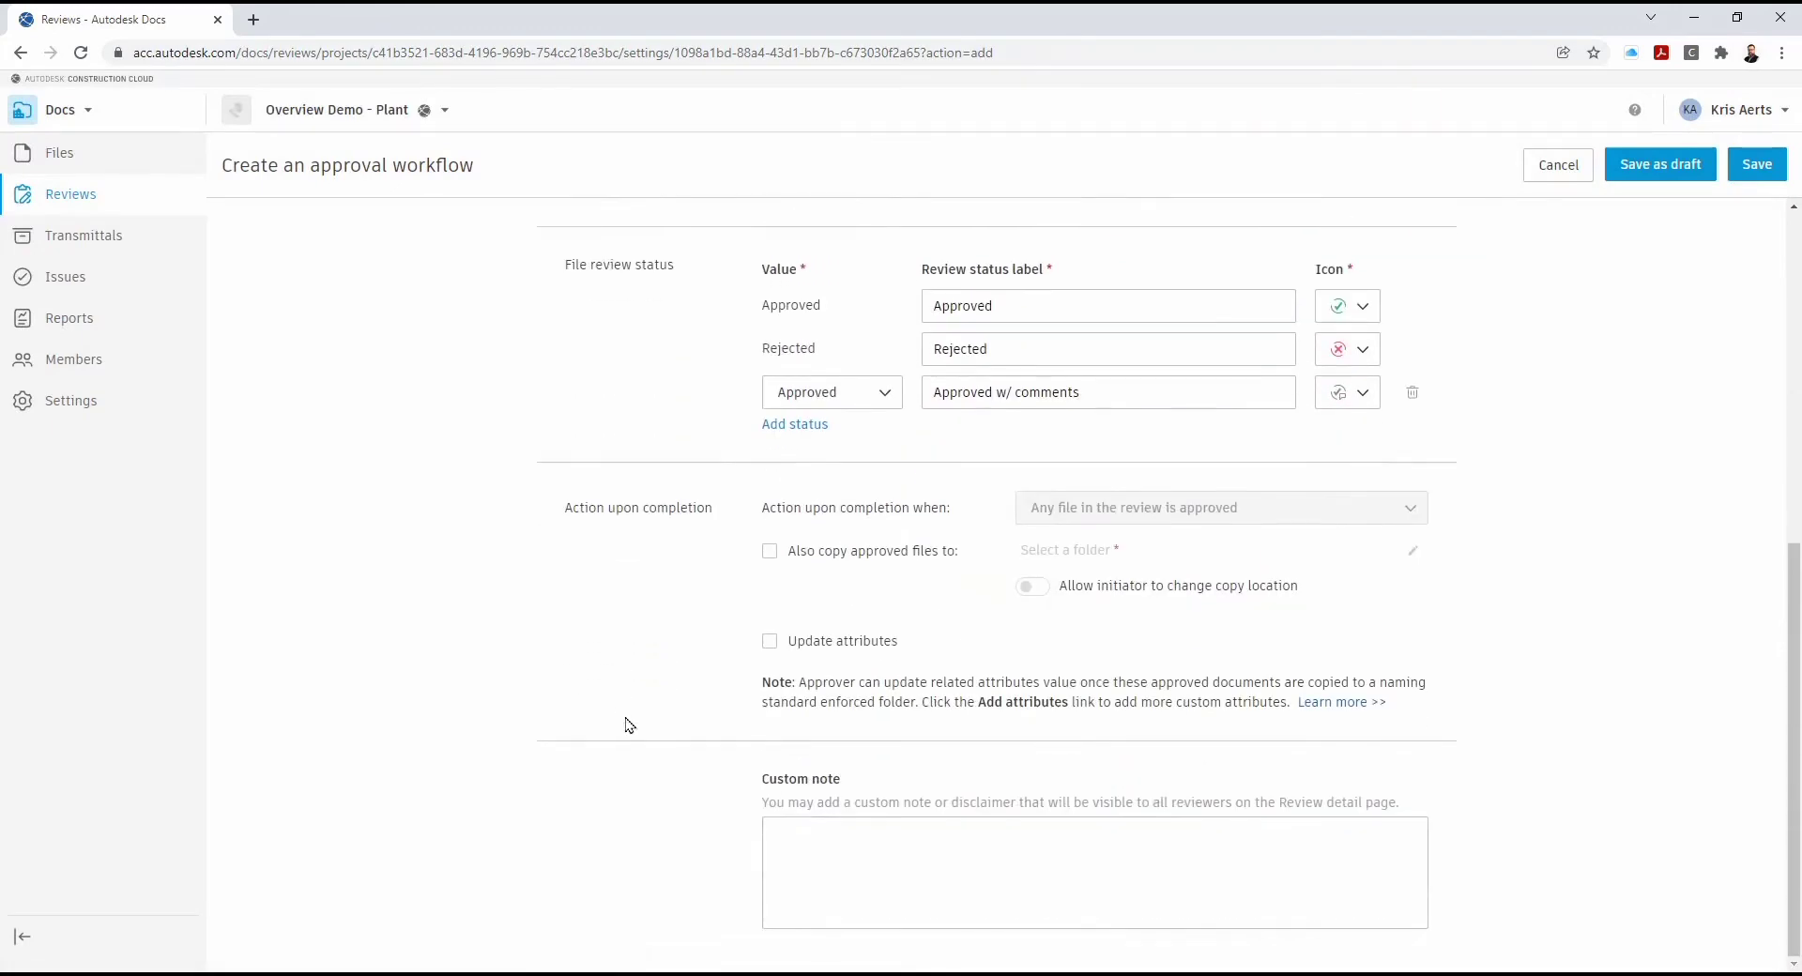
{"action": "left_click", "coordinate": [770, 551]}
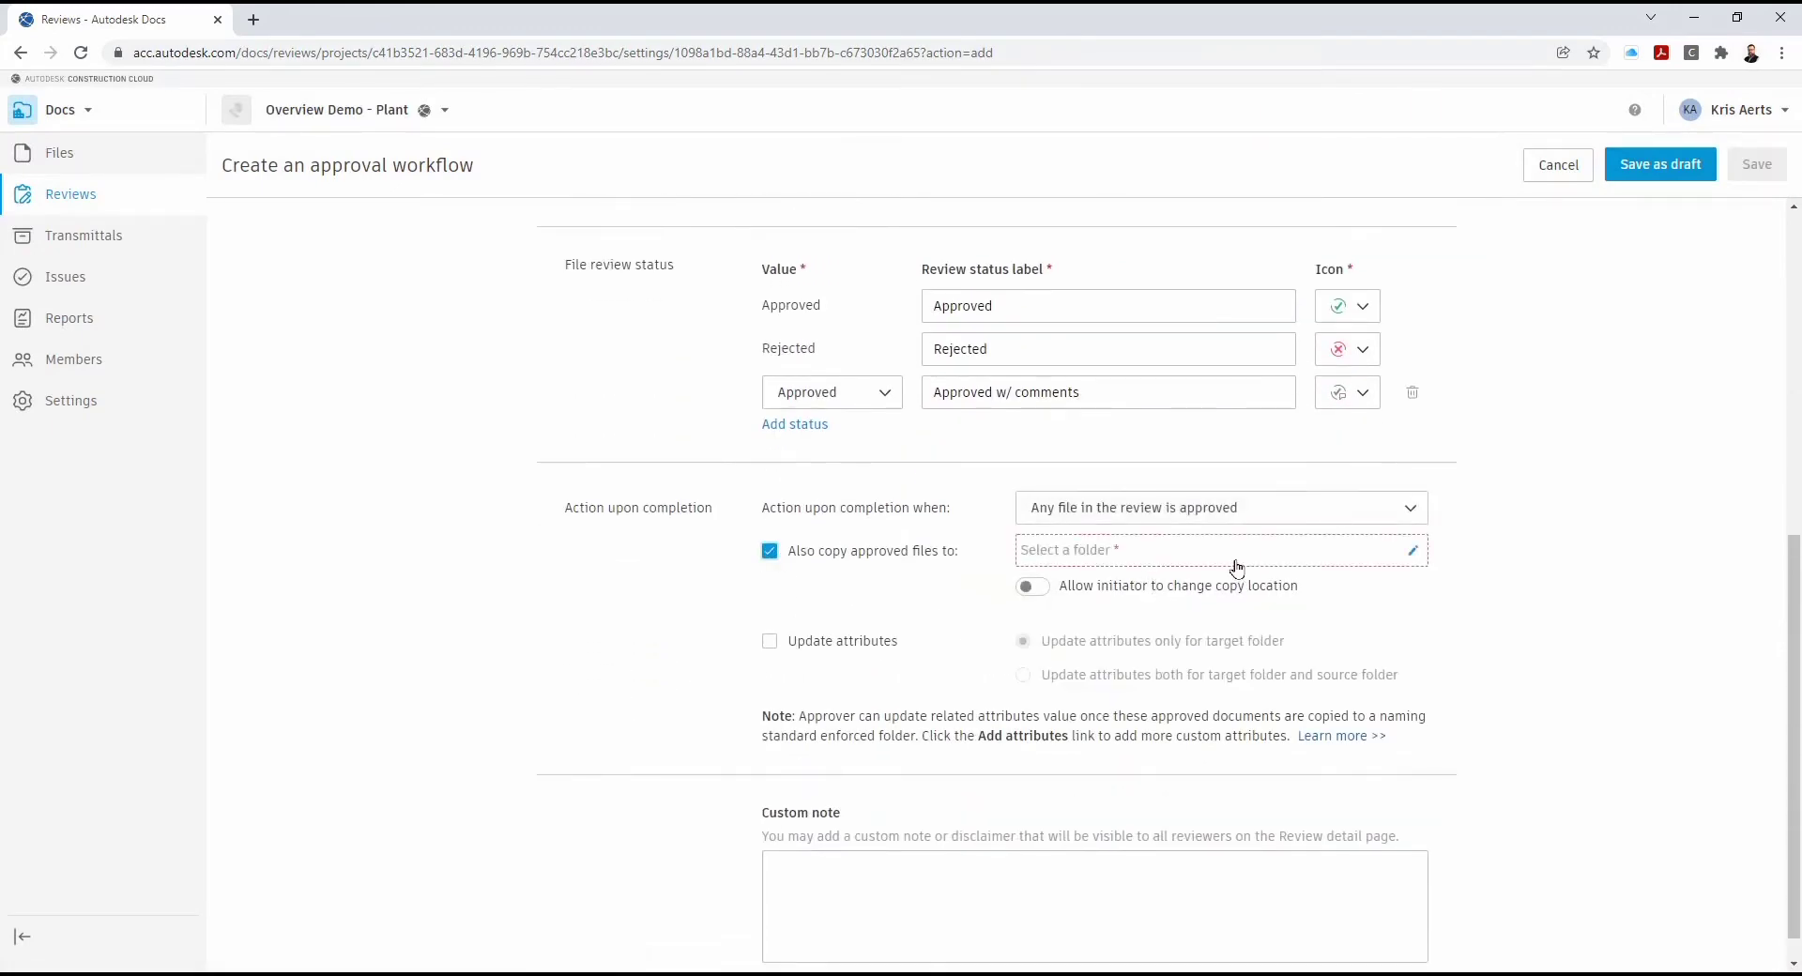
{"action": "left_click", "coordinate": [1235, 561]}
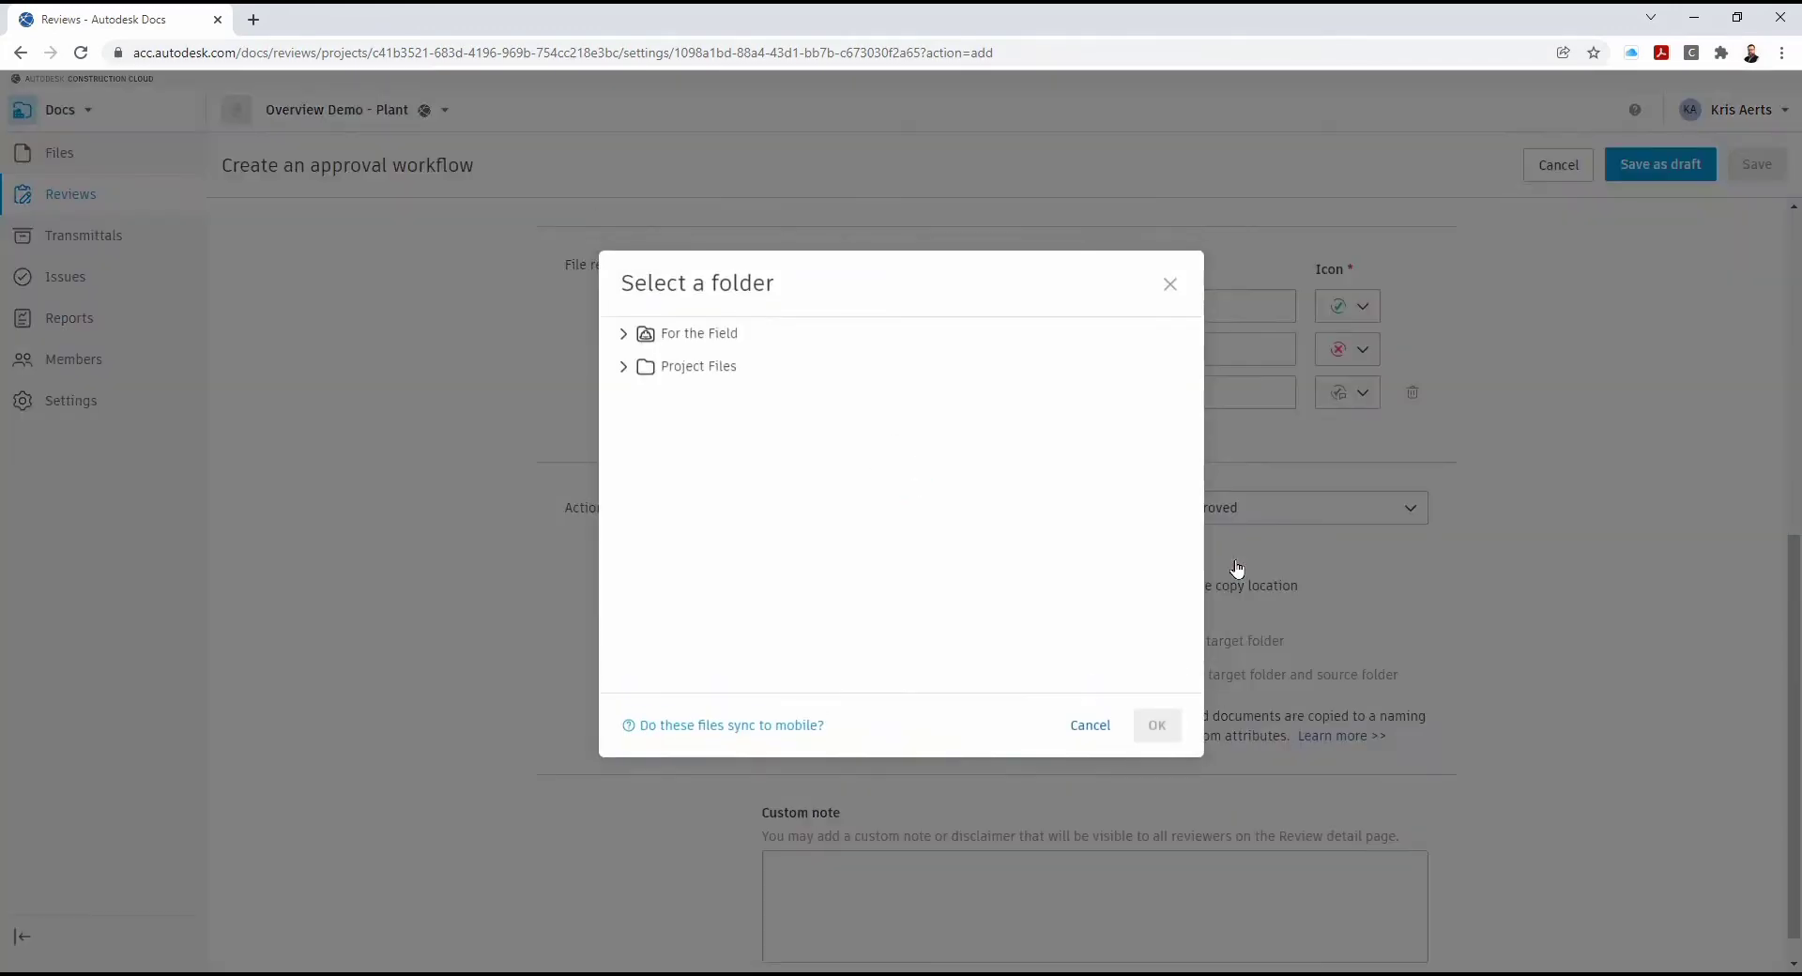
{"action": "left_click", "coordinate": [623, 334]}
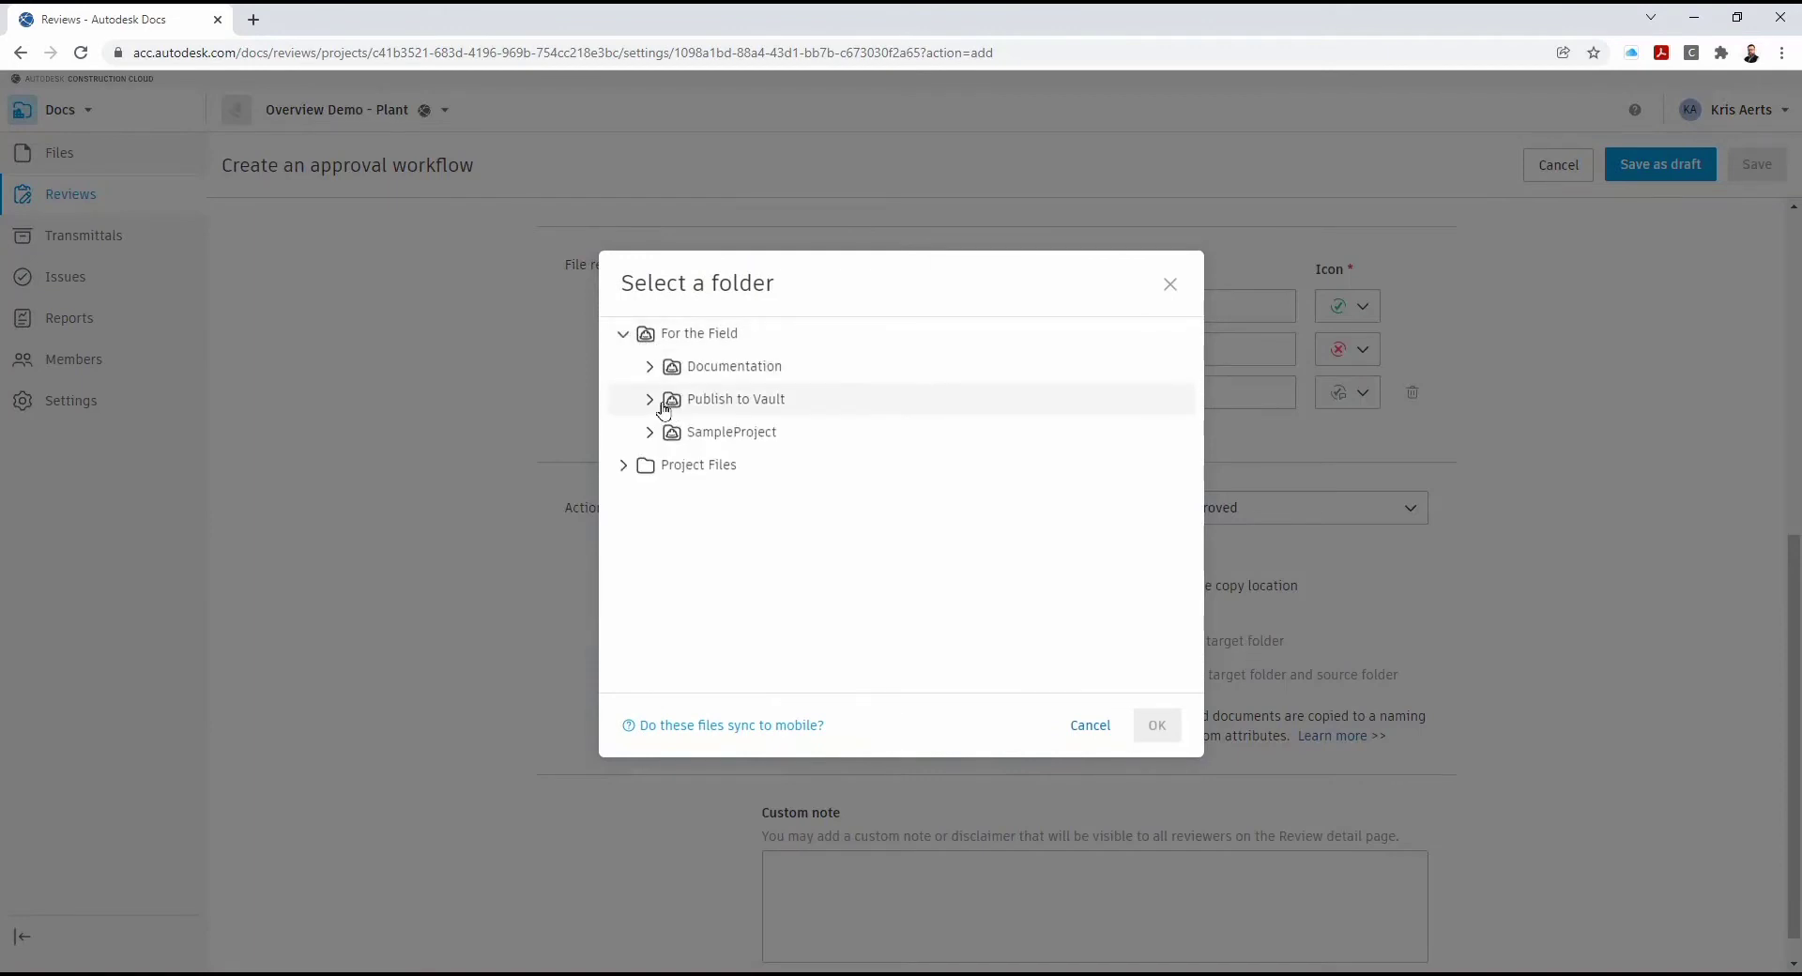
{"action": "left_click", "coordinate": [649, 400]}
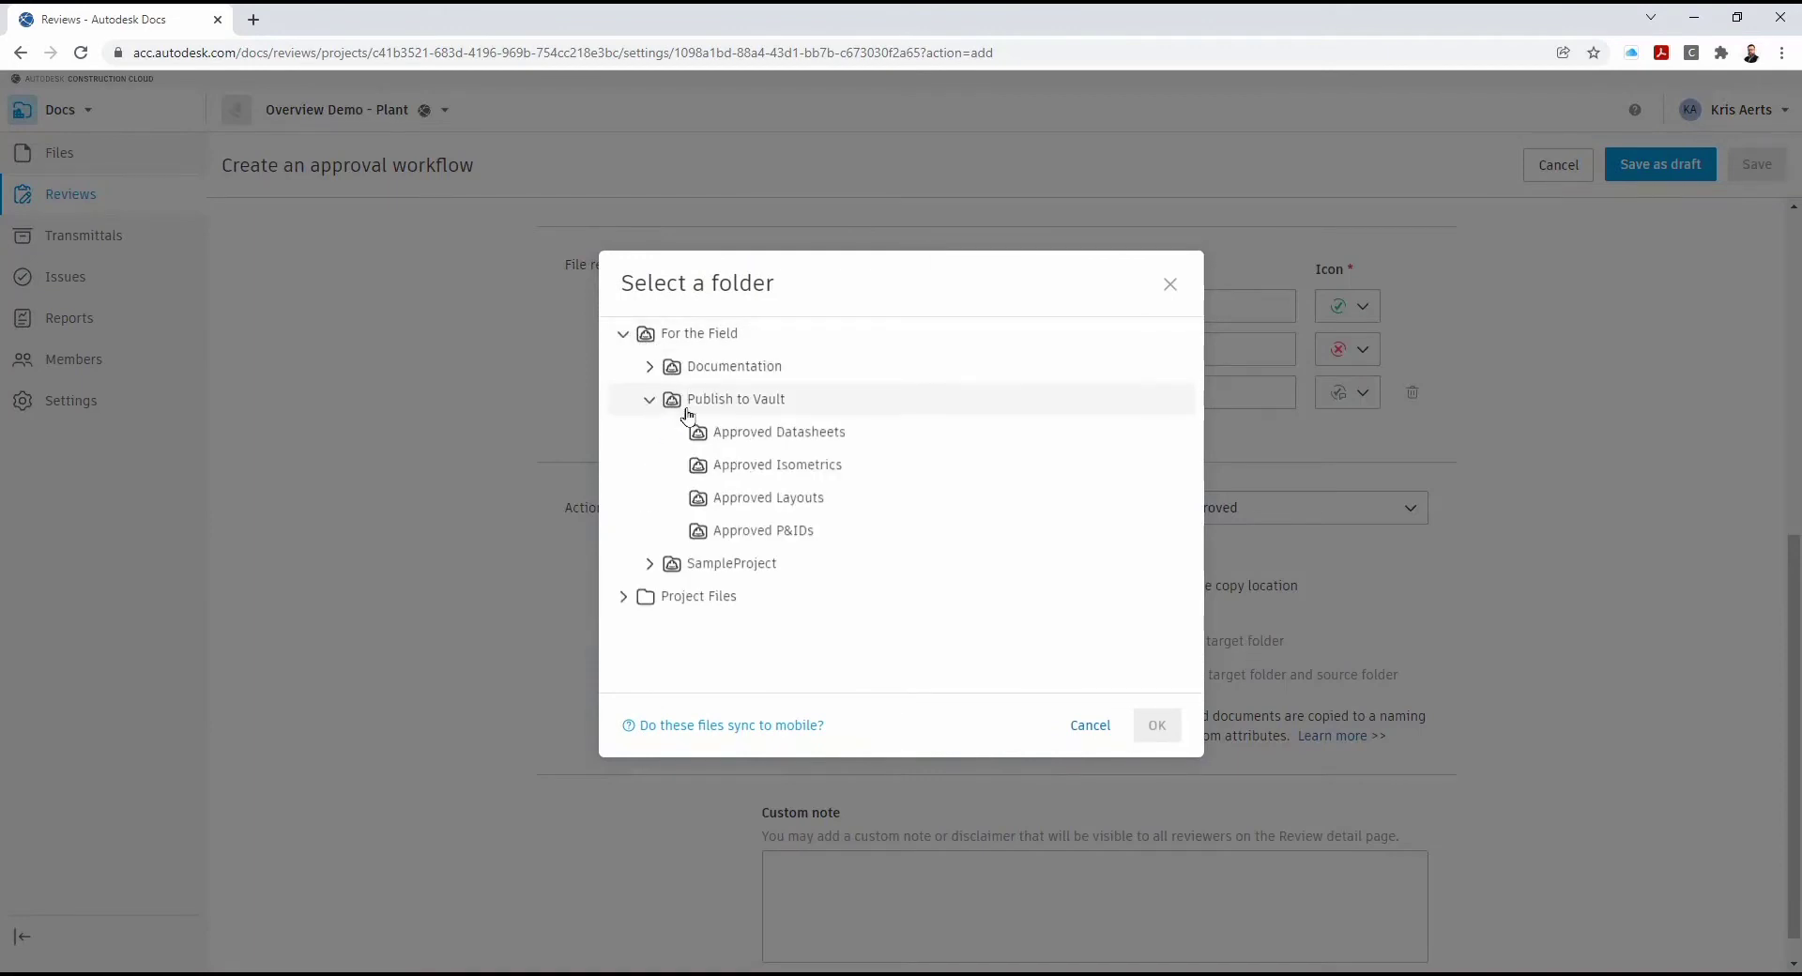
{"action": "left_click", "coordinate": [797, 469]}
{"action": "left_click", "coordinate": [1156, 726]}
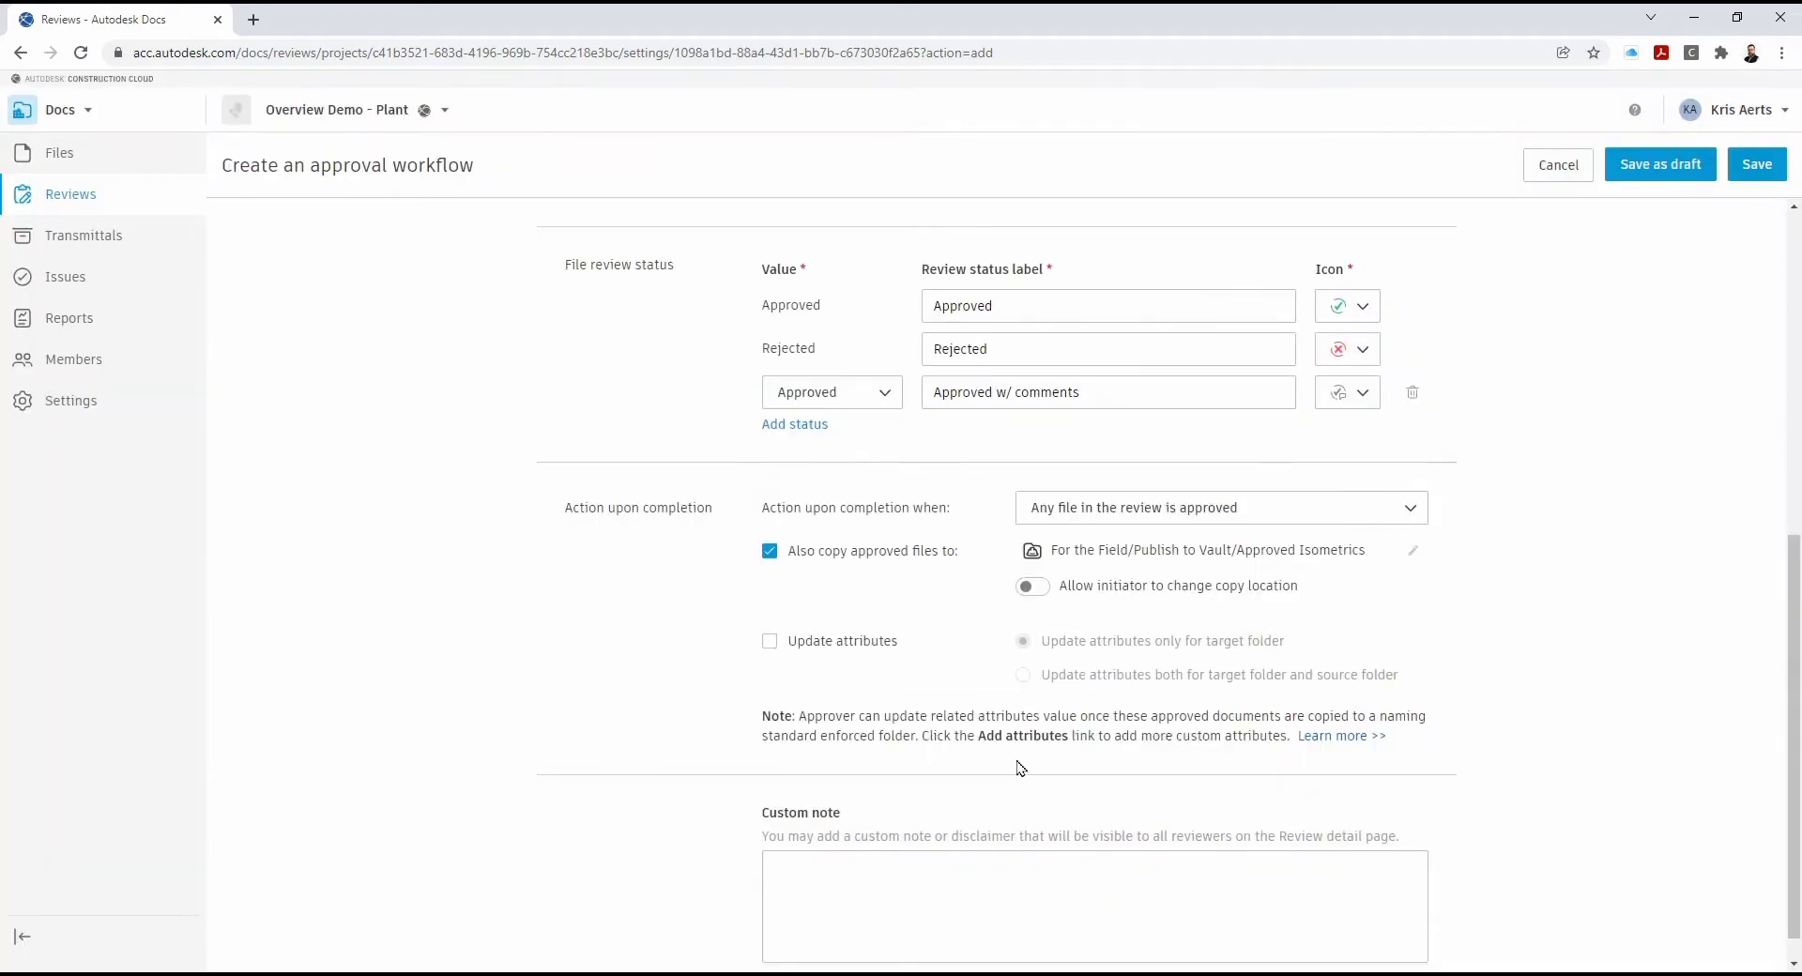
{"action": "scroll", "coordinate": [1004, 755], "scroll_direction": "down", "scroll_amount": 1}
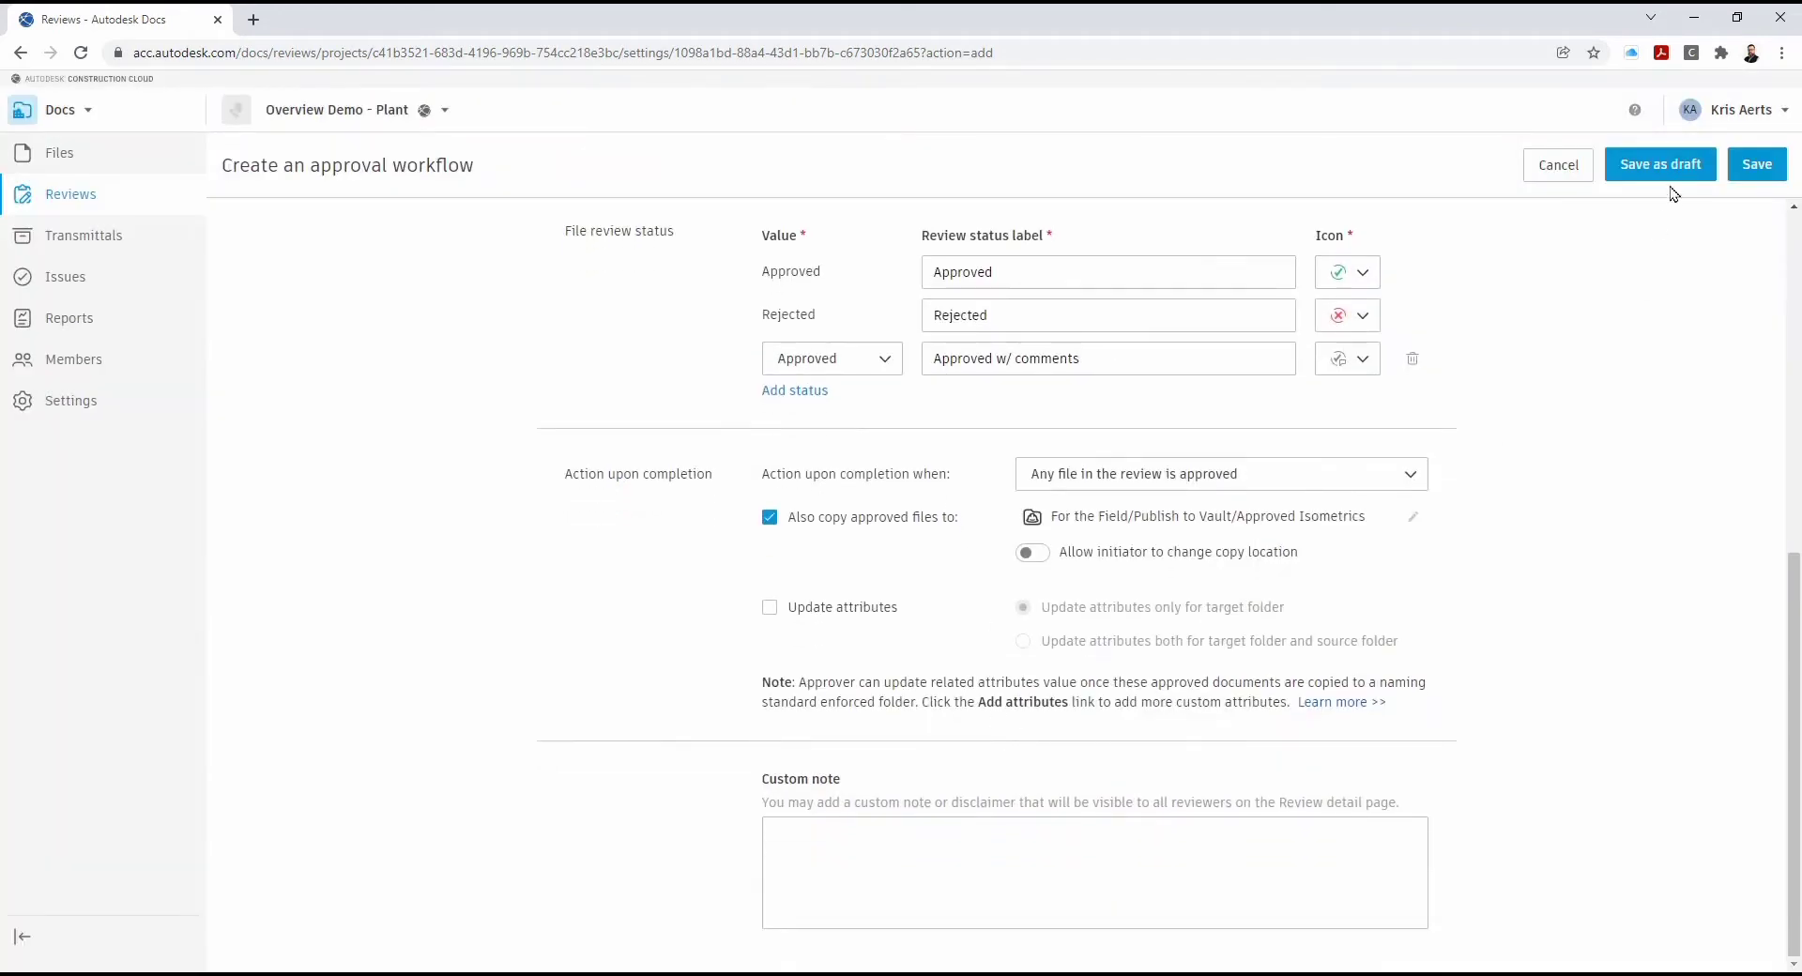
{"action": "left_click", "coordinate": [1752, 169]}
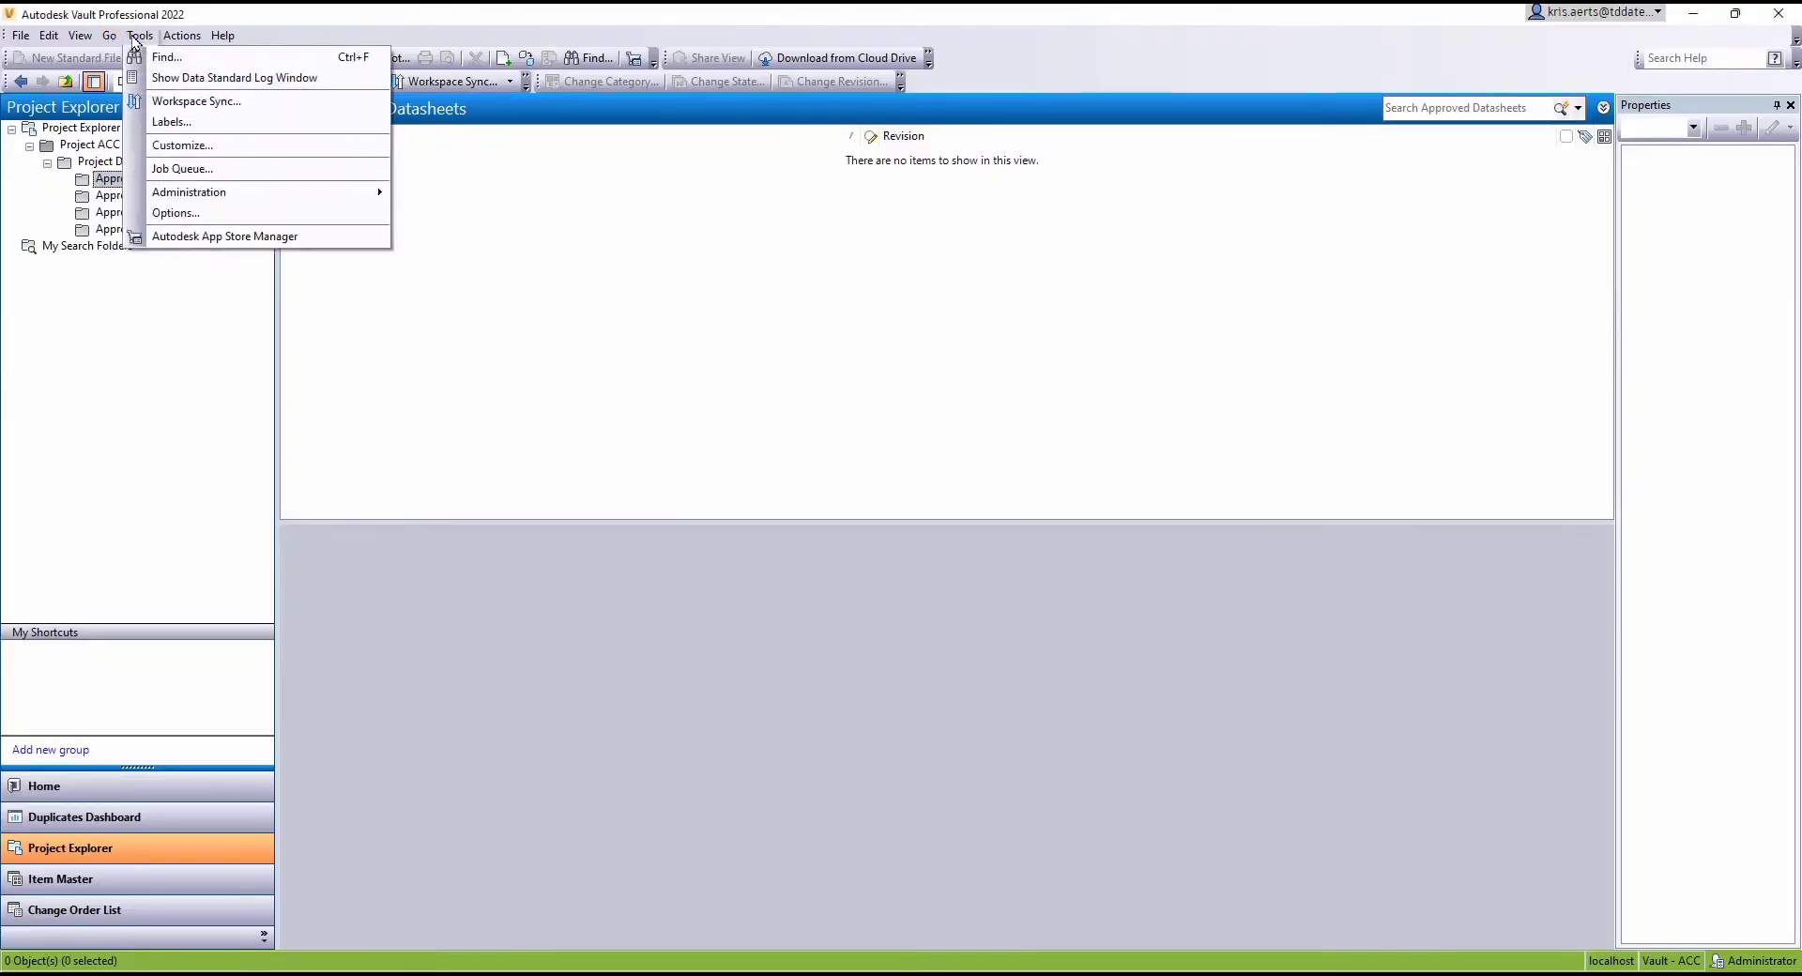
In Autodesk Vault Professional, start a new cloud drive mapping from the Vault collaboration settings, named "ACC2Vault - Get Approved Isometrics"
{"action": "mouse_move", "coordinate": [197, 193]}
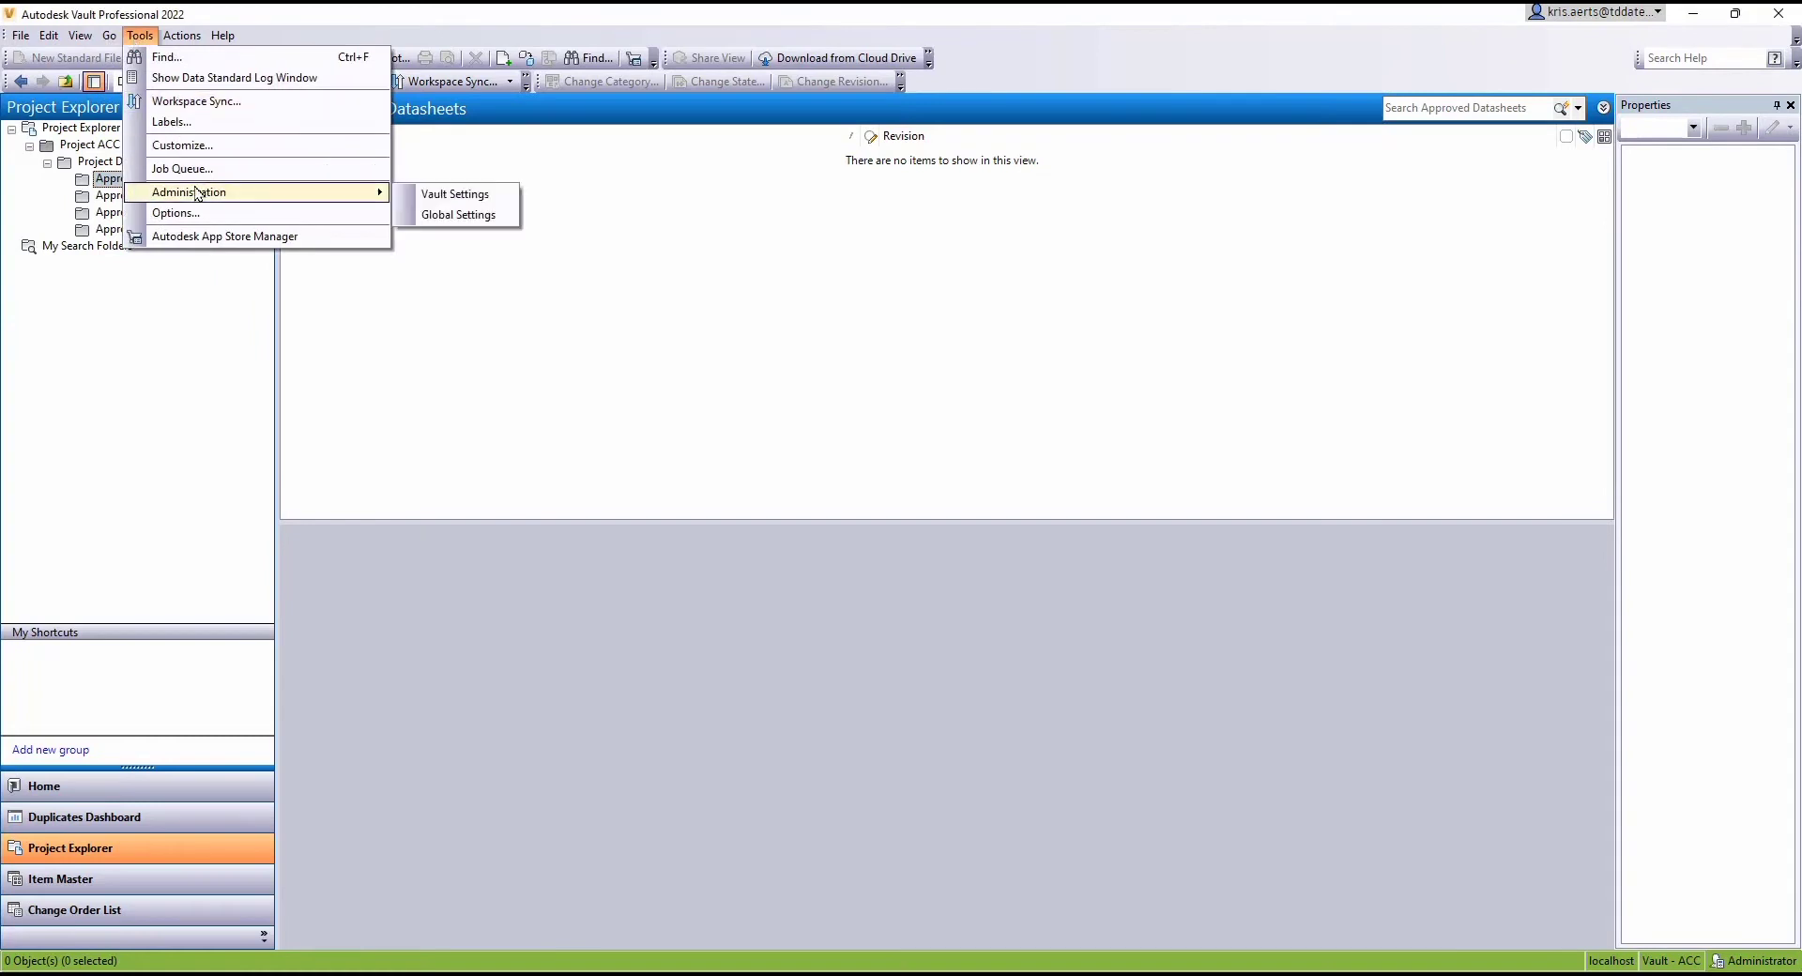
{"action": "left_click", "coordinate": [441, 195]}
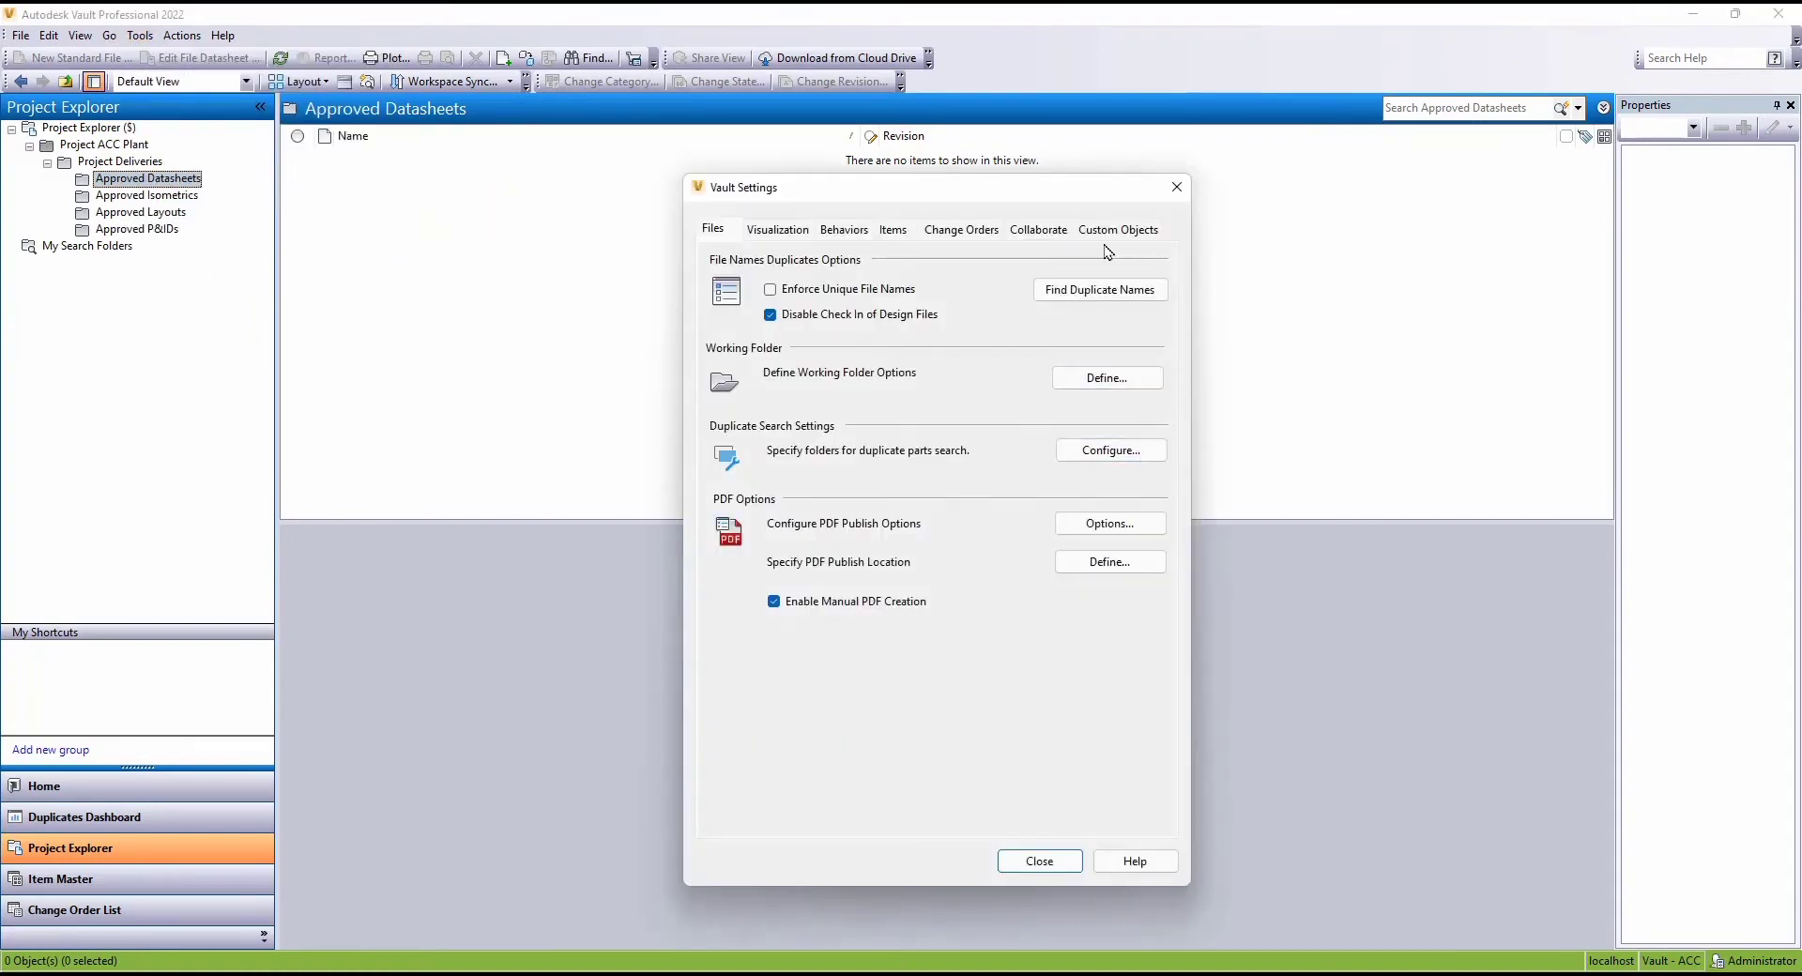
{"action": "left_click", "coordinate": [1073, 235]}
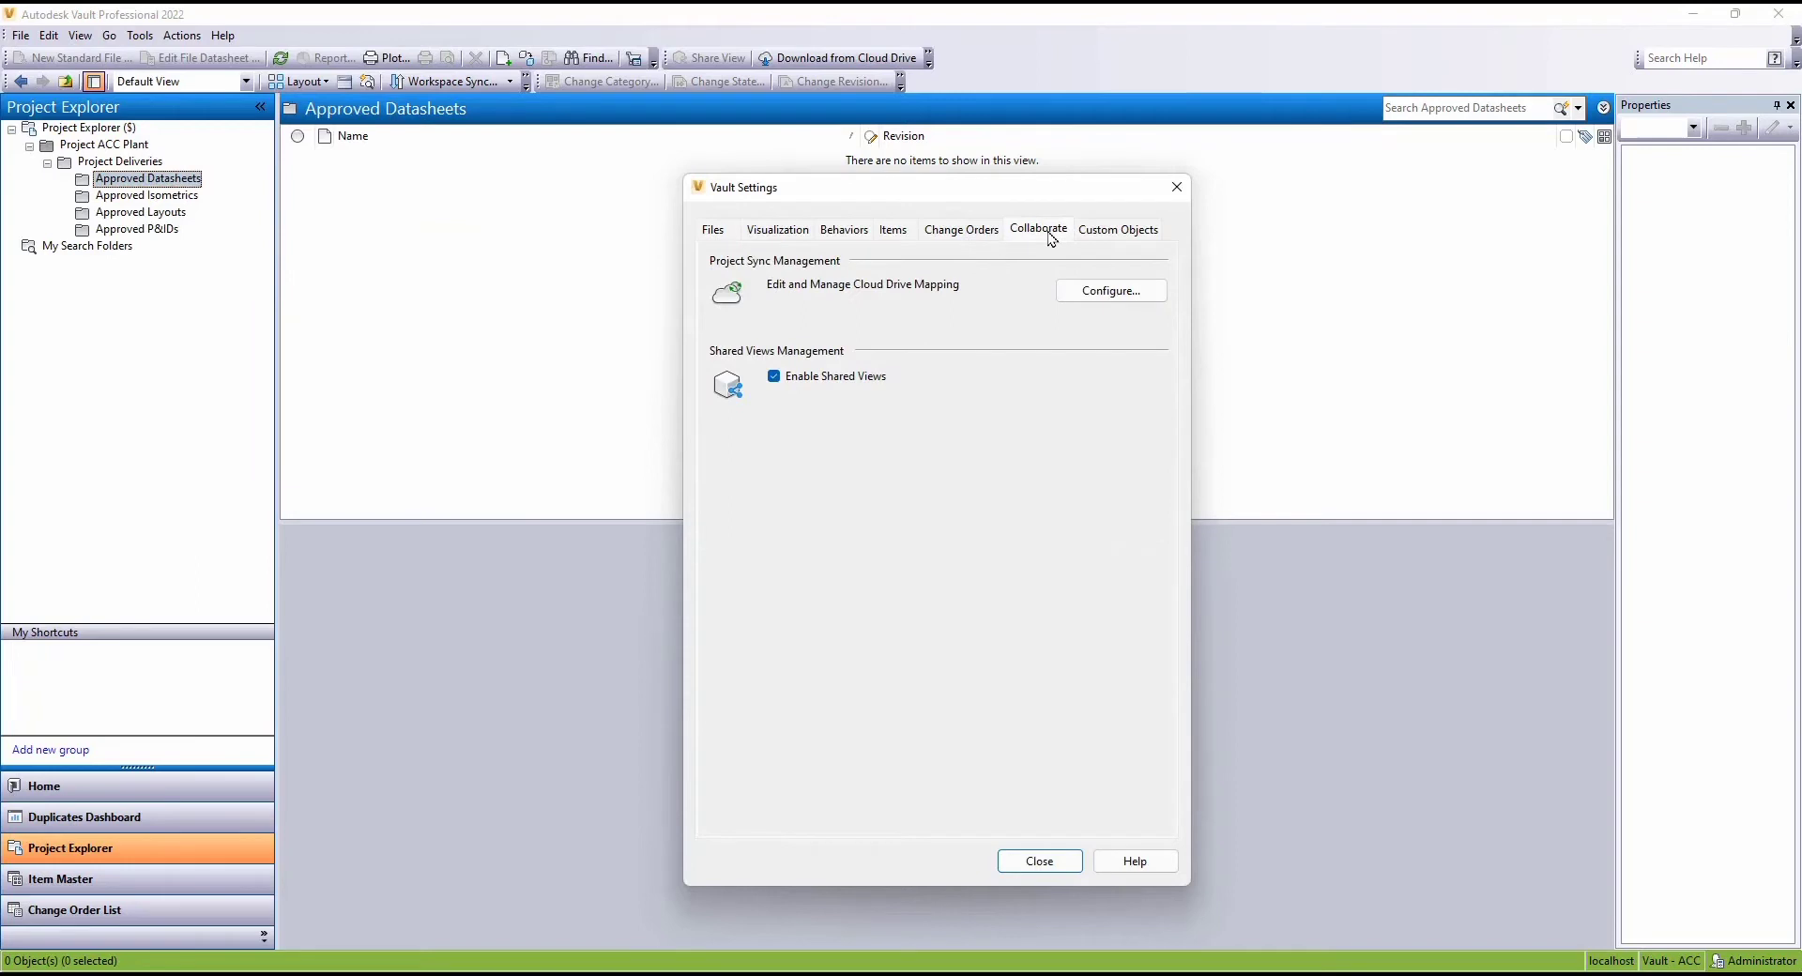
{"action": "left_click", "coordinate": [1109, 291]}
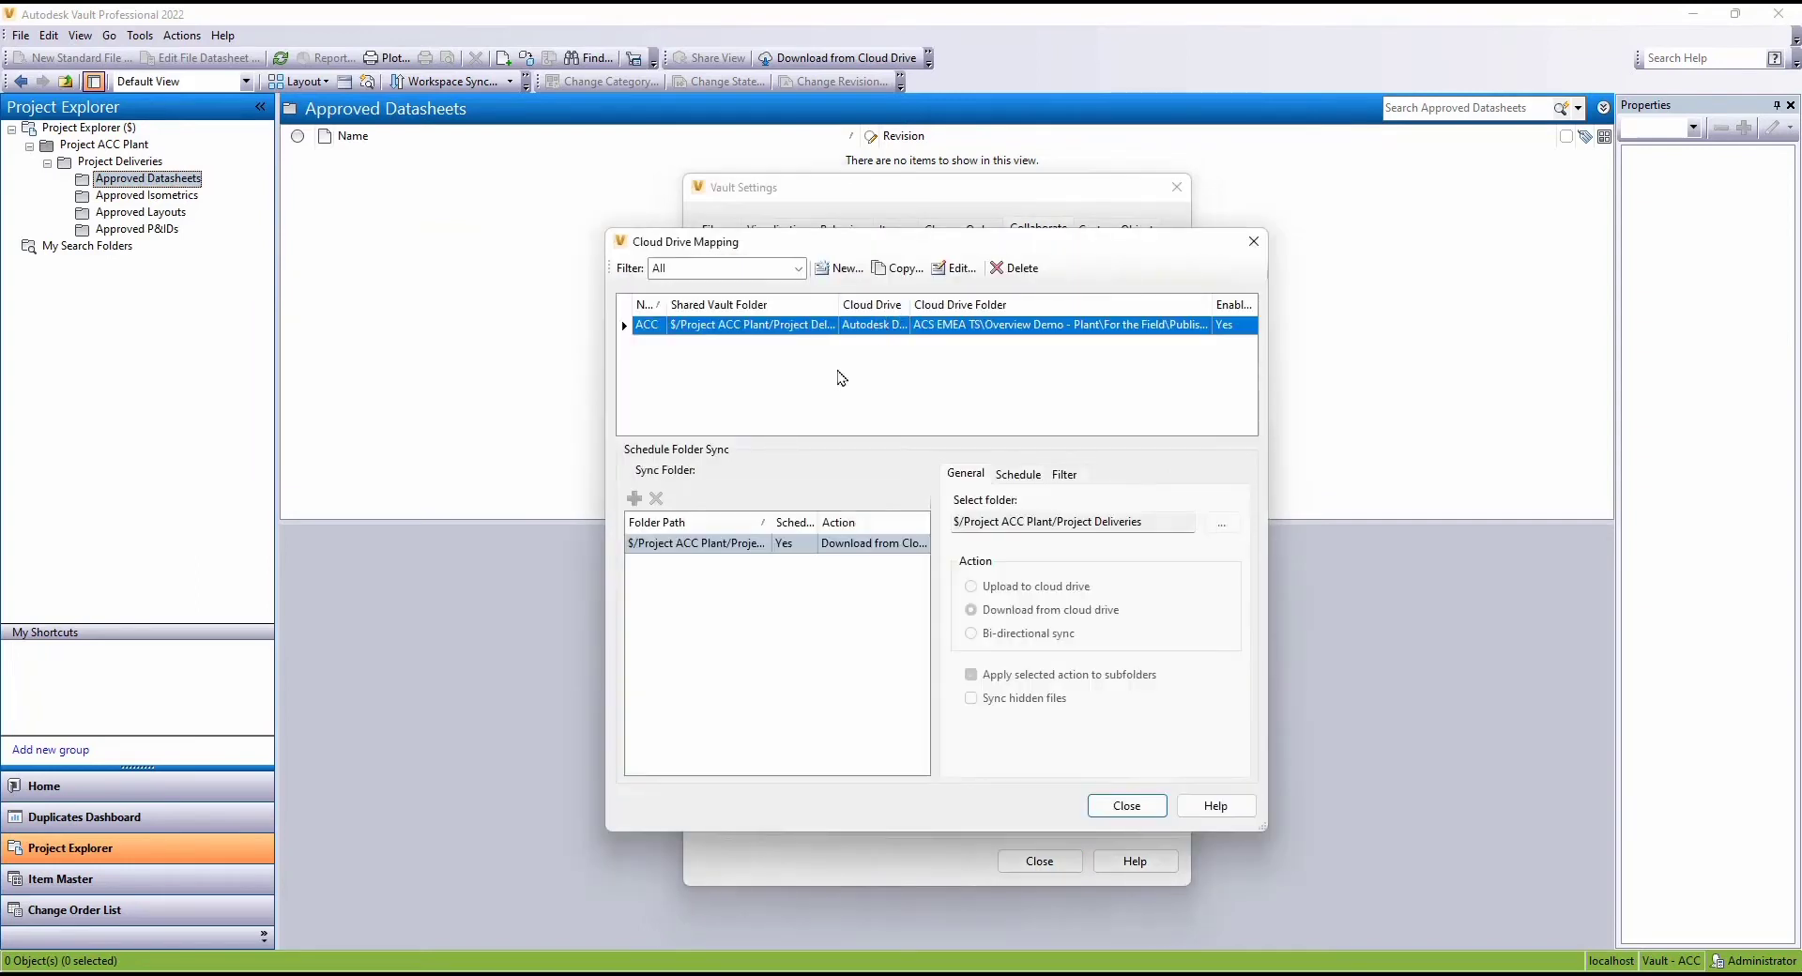
{"action": "left_click", "coordinate": [833, 270]}
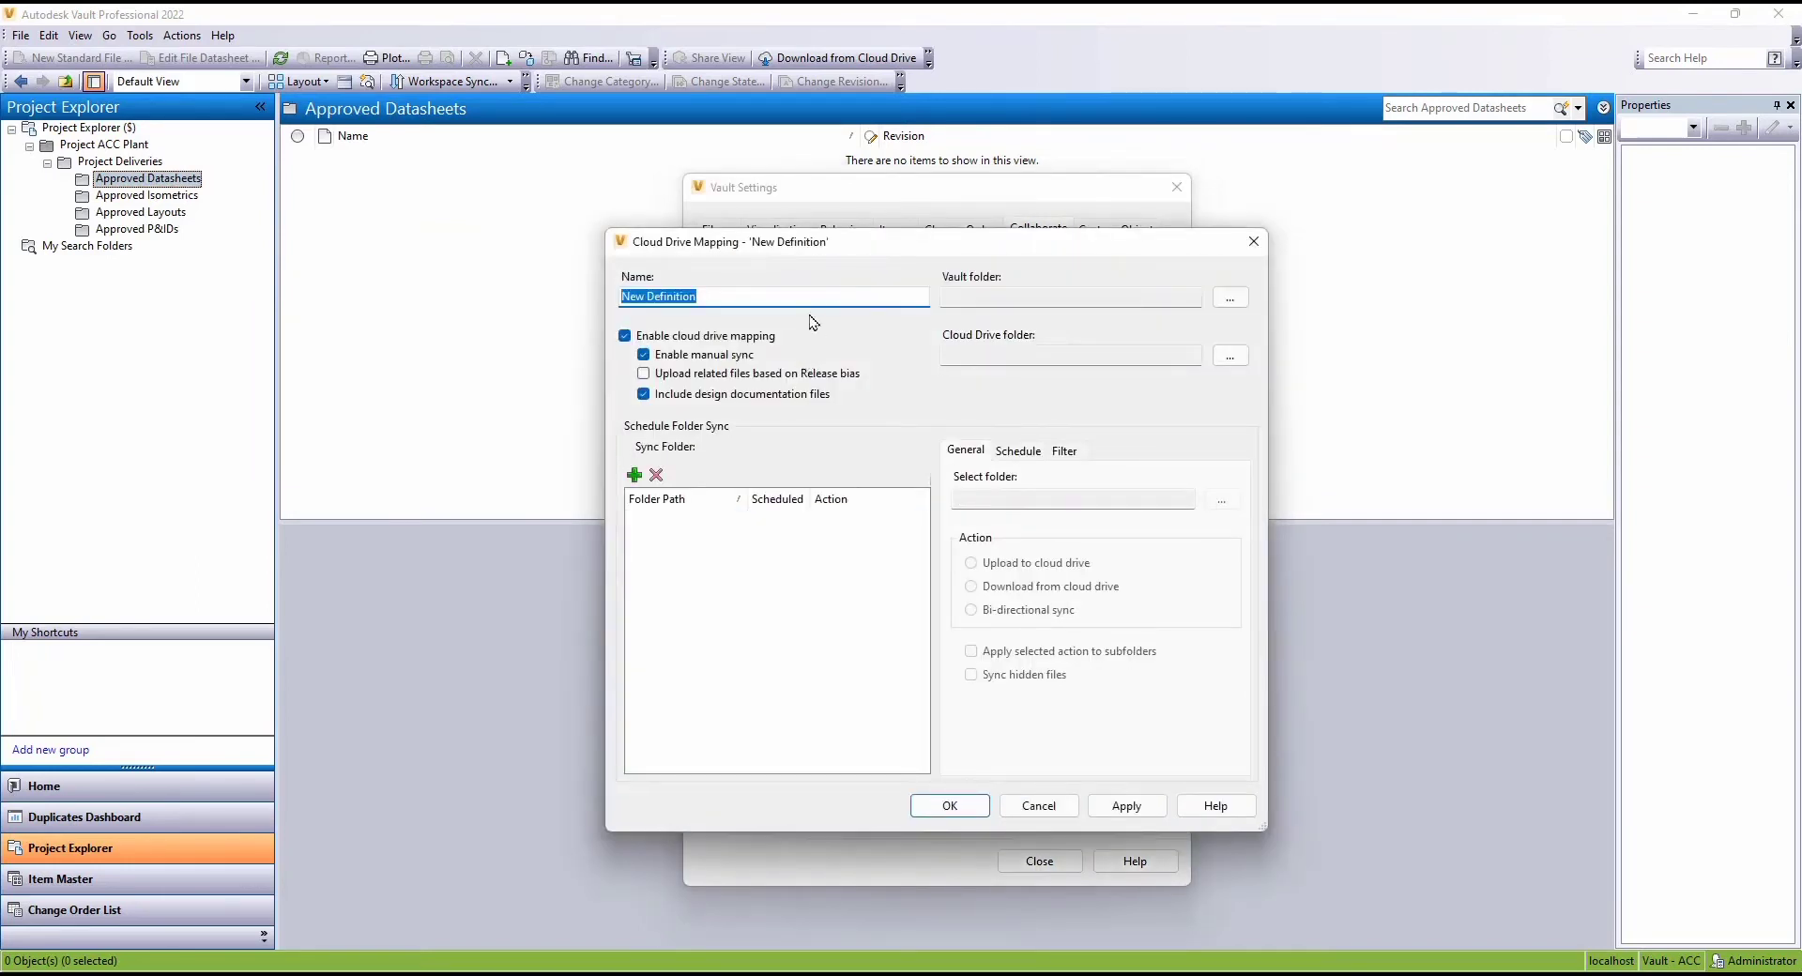
{"action": "type", "text": "A"}
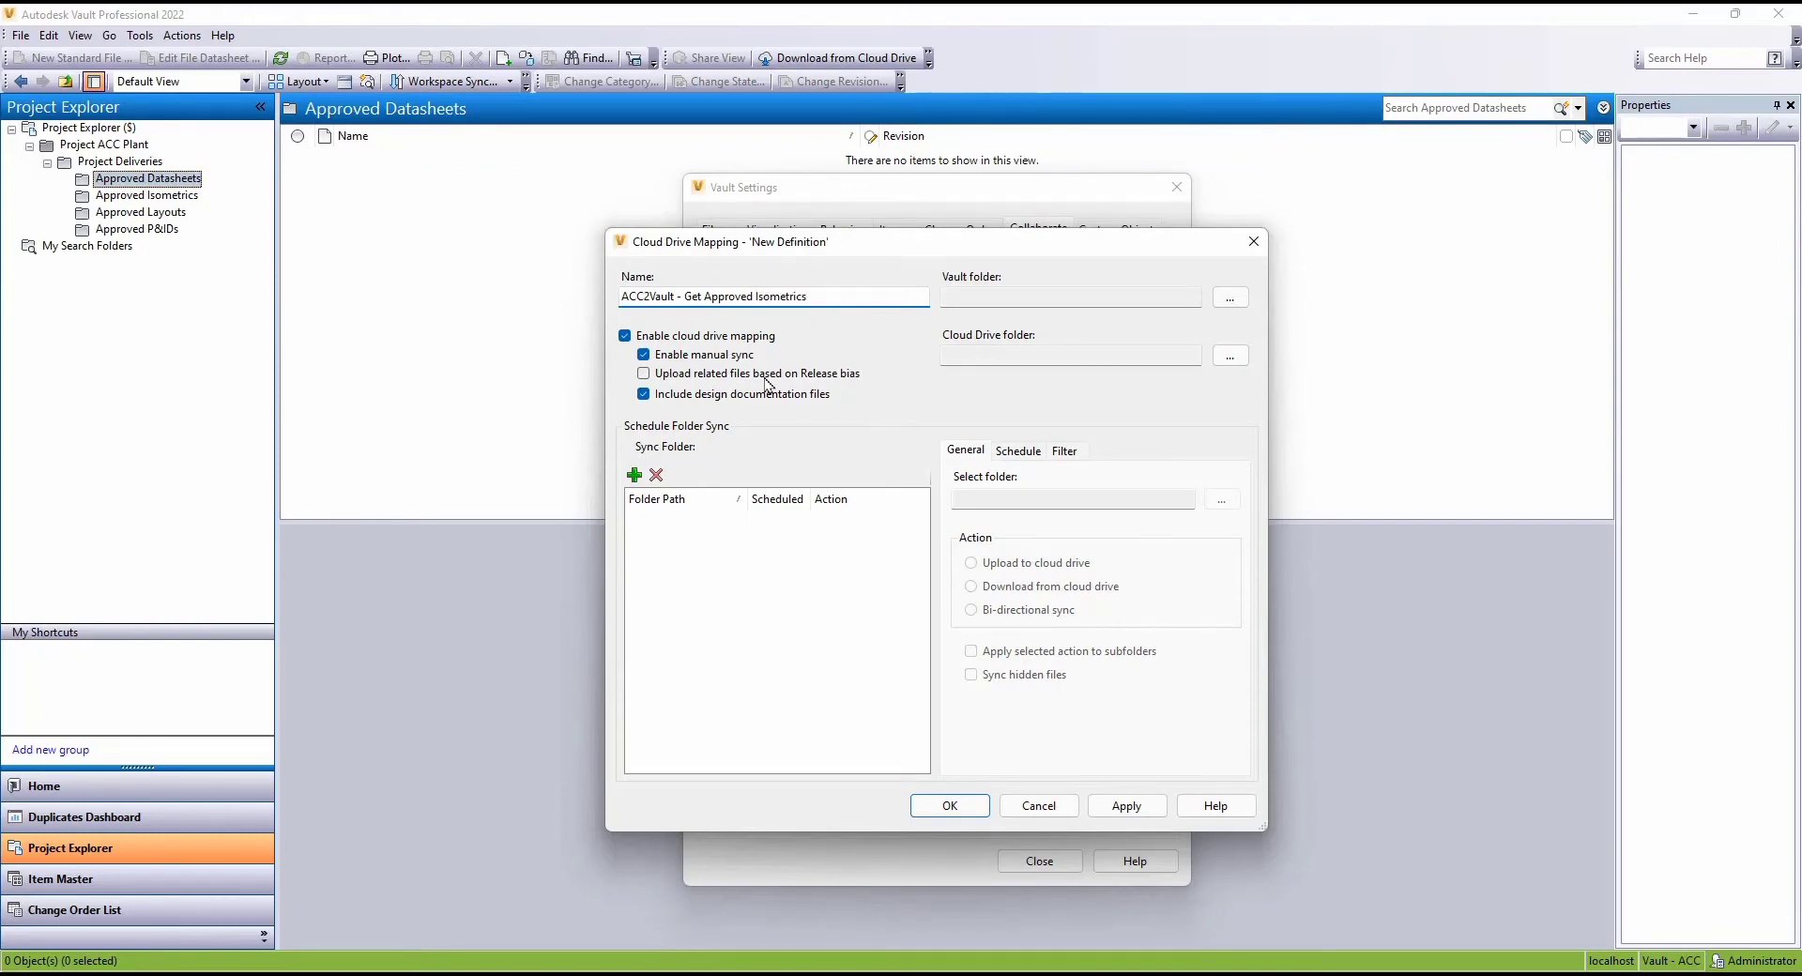
Set the mapping's Vault folder to Approved Isometrics under Project ACC Plant/Project Deliveries
{"action": "left_click", "coordinate": [1231, 297]}
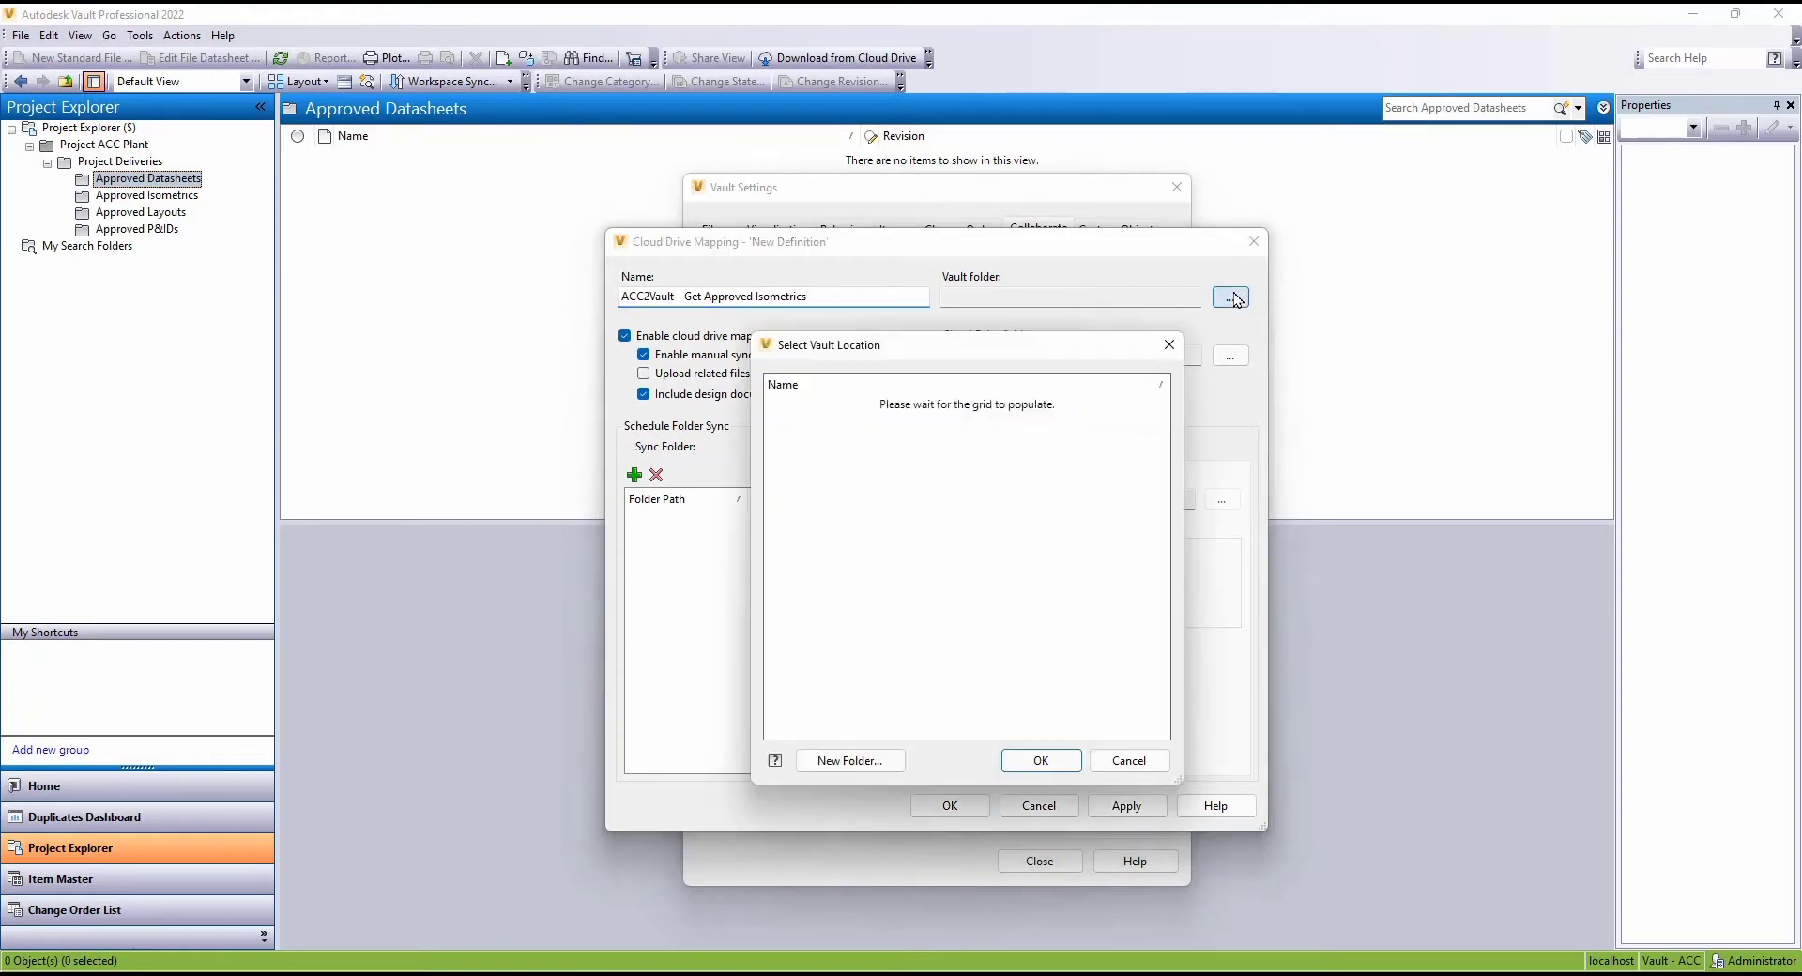
{"action": "left_click", "coordinate": [795, 426]}
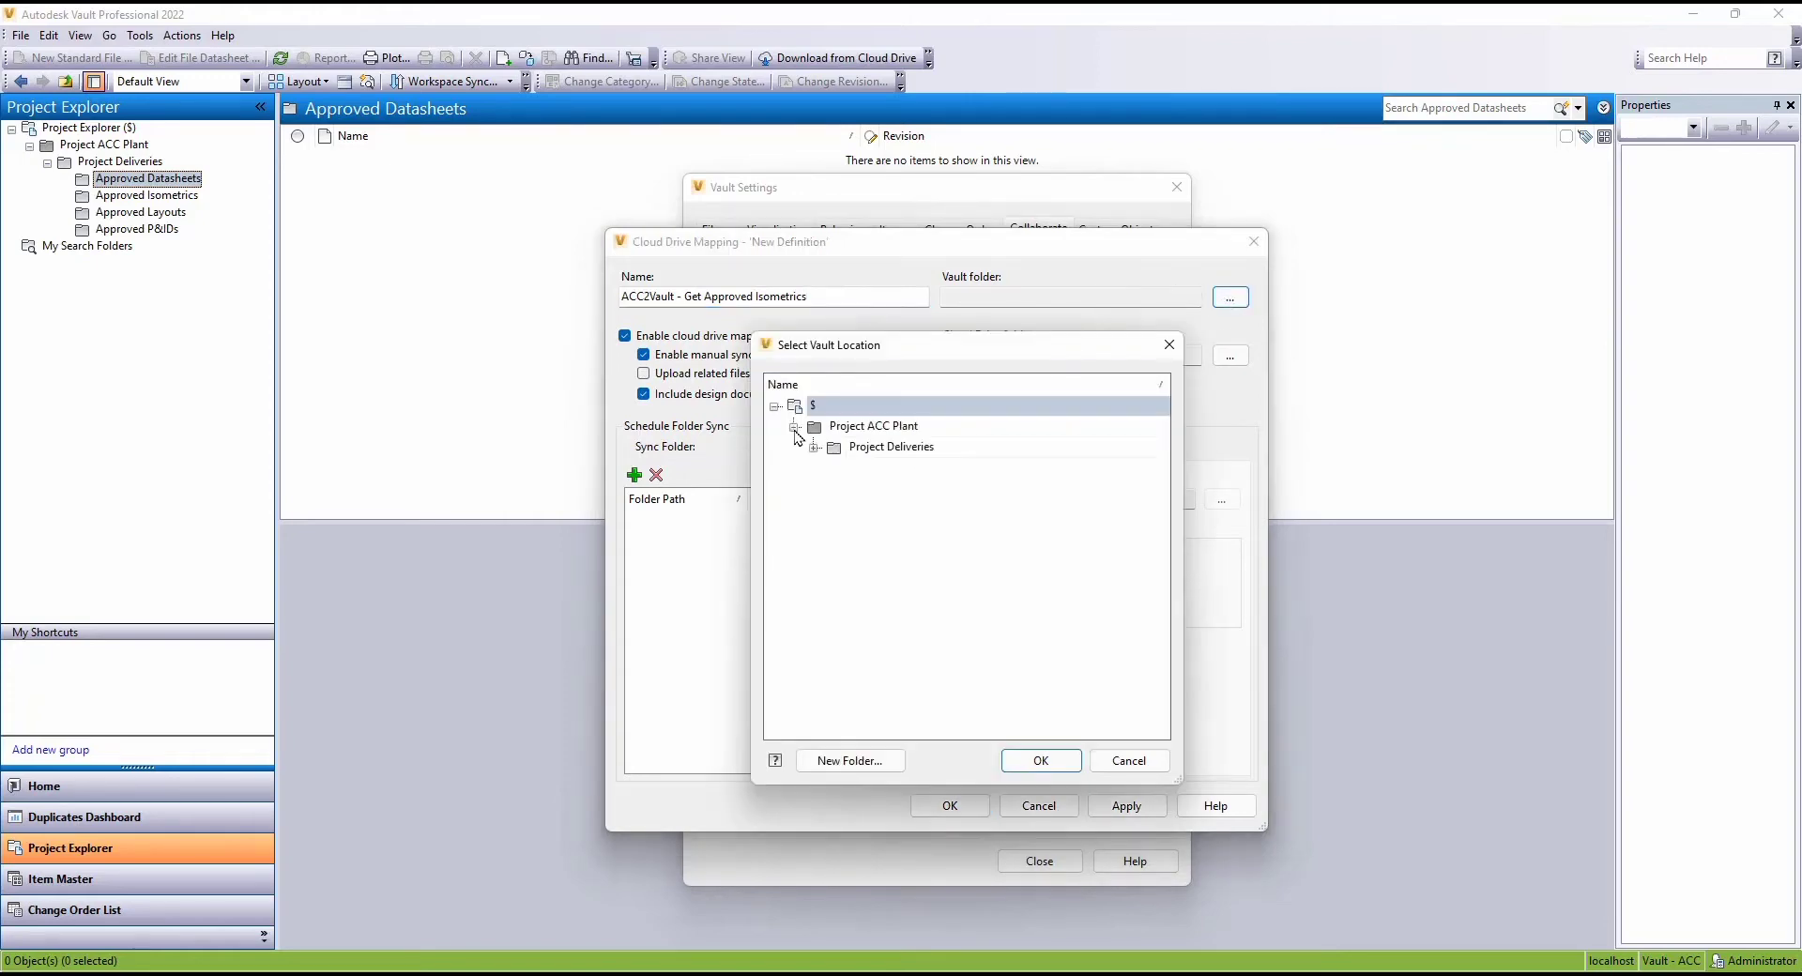
{"action": "left_click", "coordinate": [814, 448]}
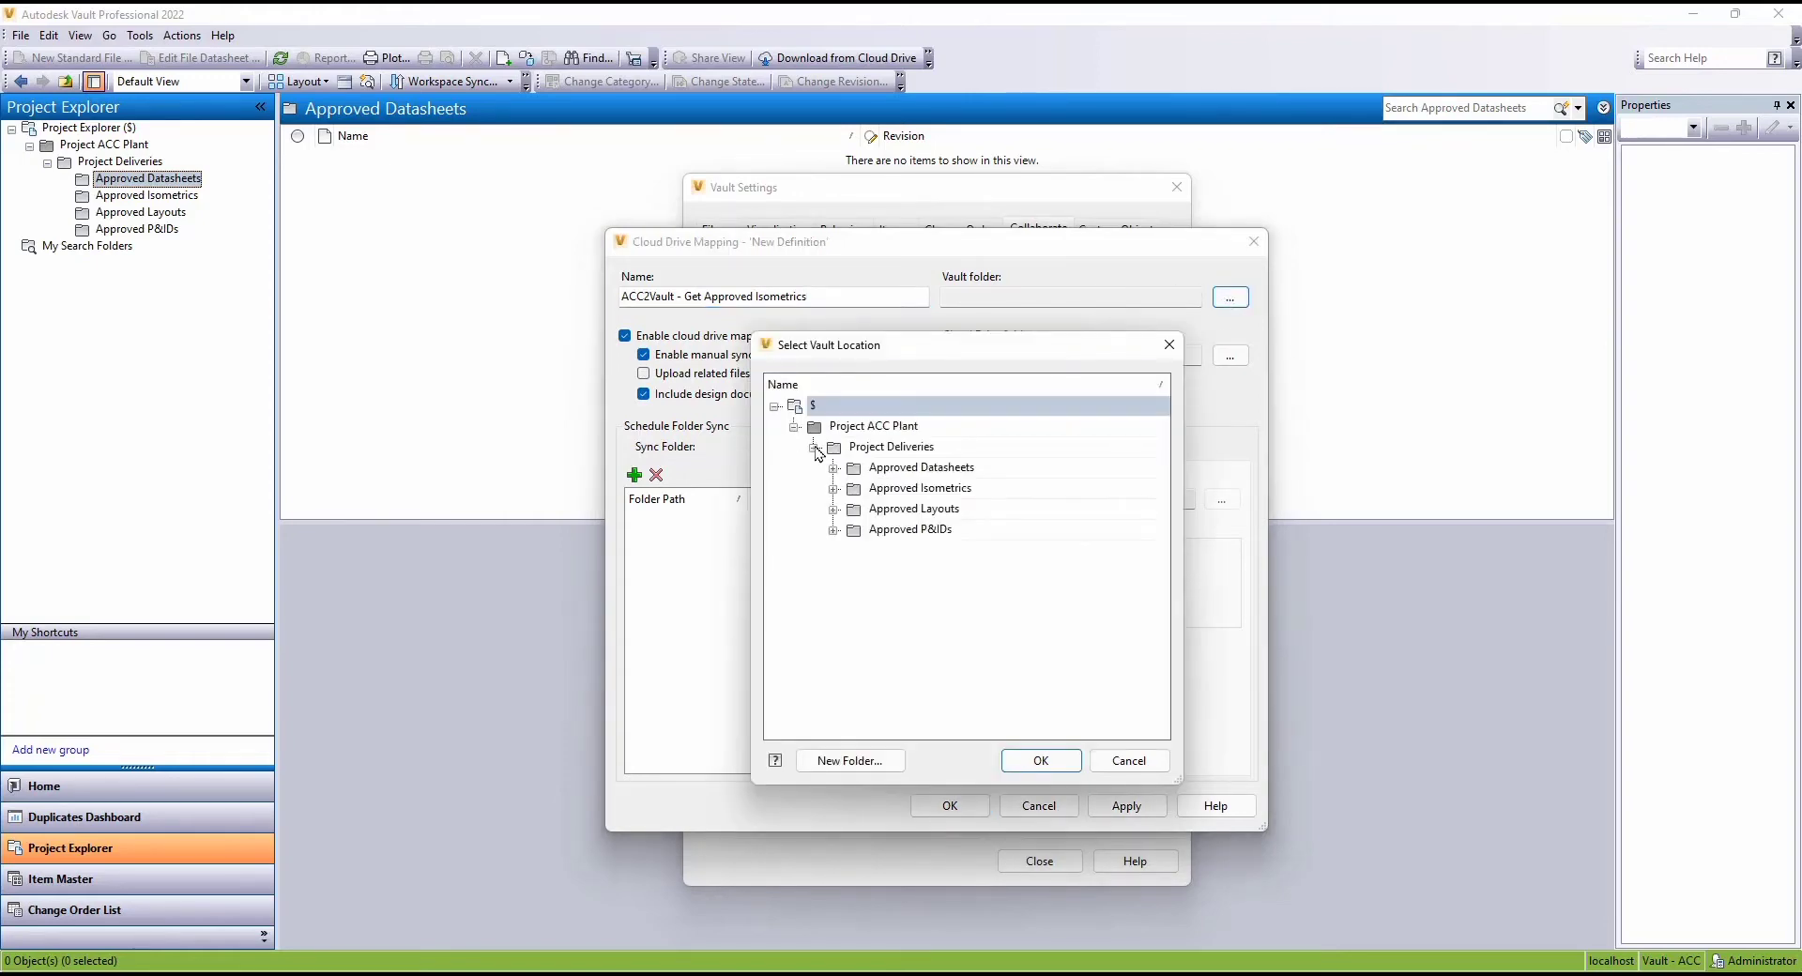
{"action": "left_click", "coordinate": [967, 490]}
{"action": "left_click", "coordinate": [1040, 761]}
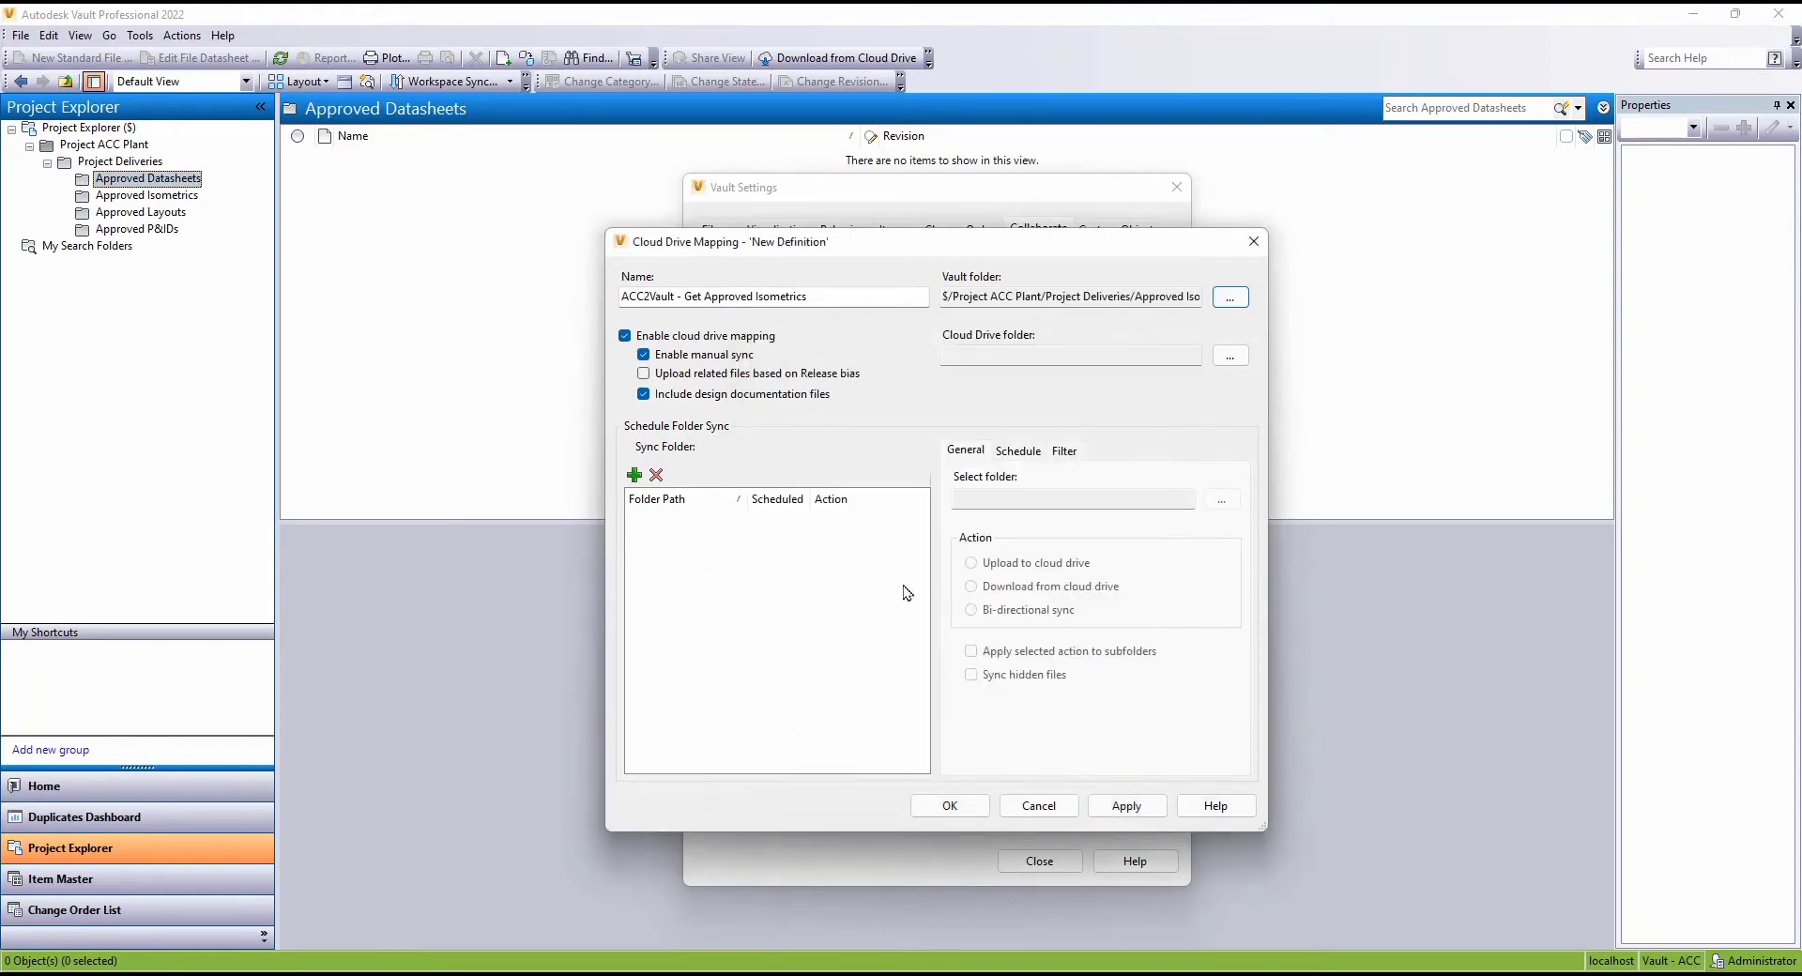
Set the mapping's cloud drive folder to Autodesk Docs/ACS EMEA TS/Overview Demo - Plant/For the Field/Publish to Vault/Approved Isometrics
{"action": "left_click", "coordinate": [1230, 355]}
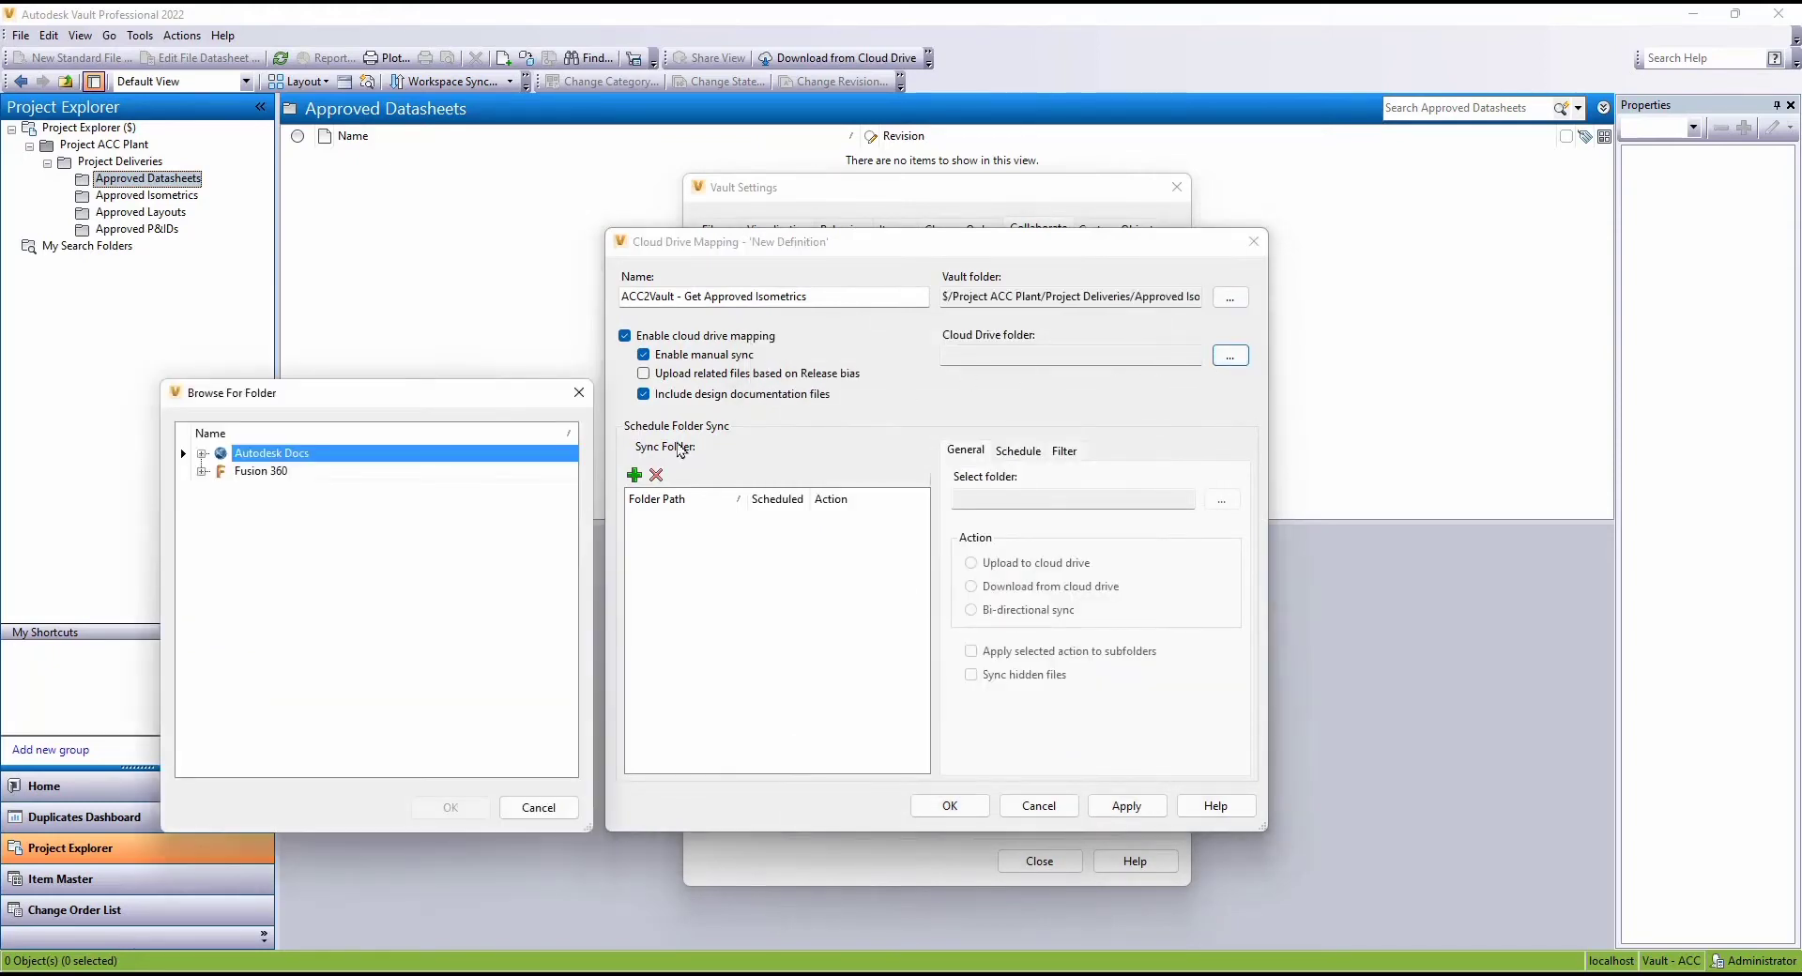
{"action": "left_click", "coordinate": [202, 454]}
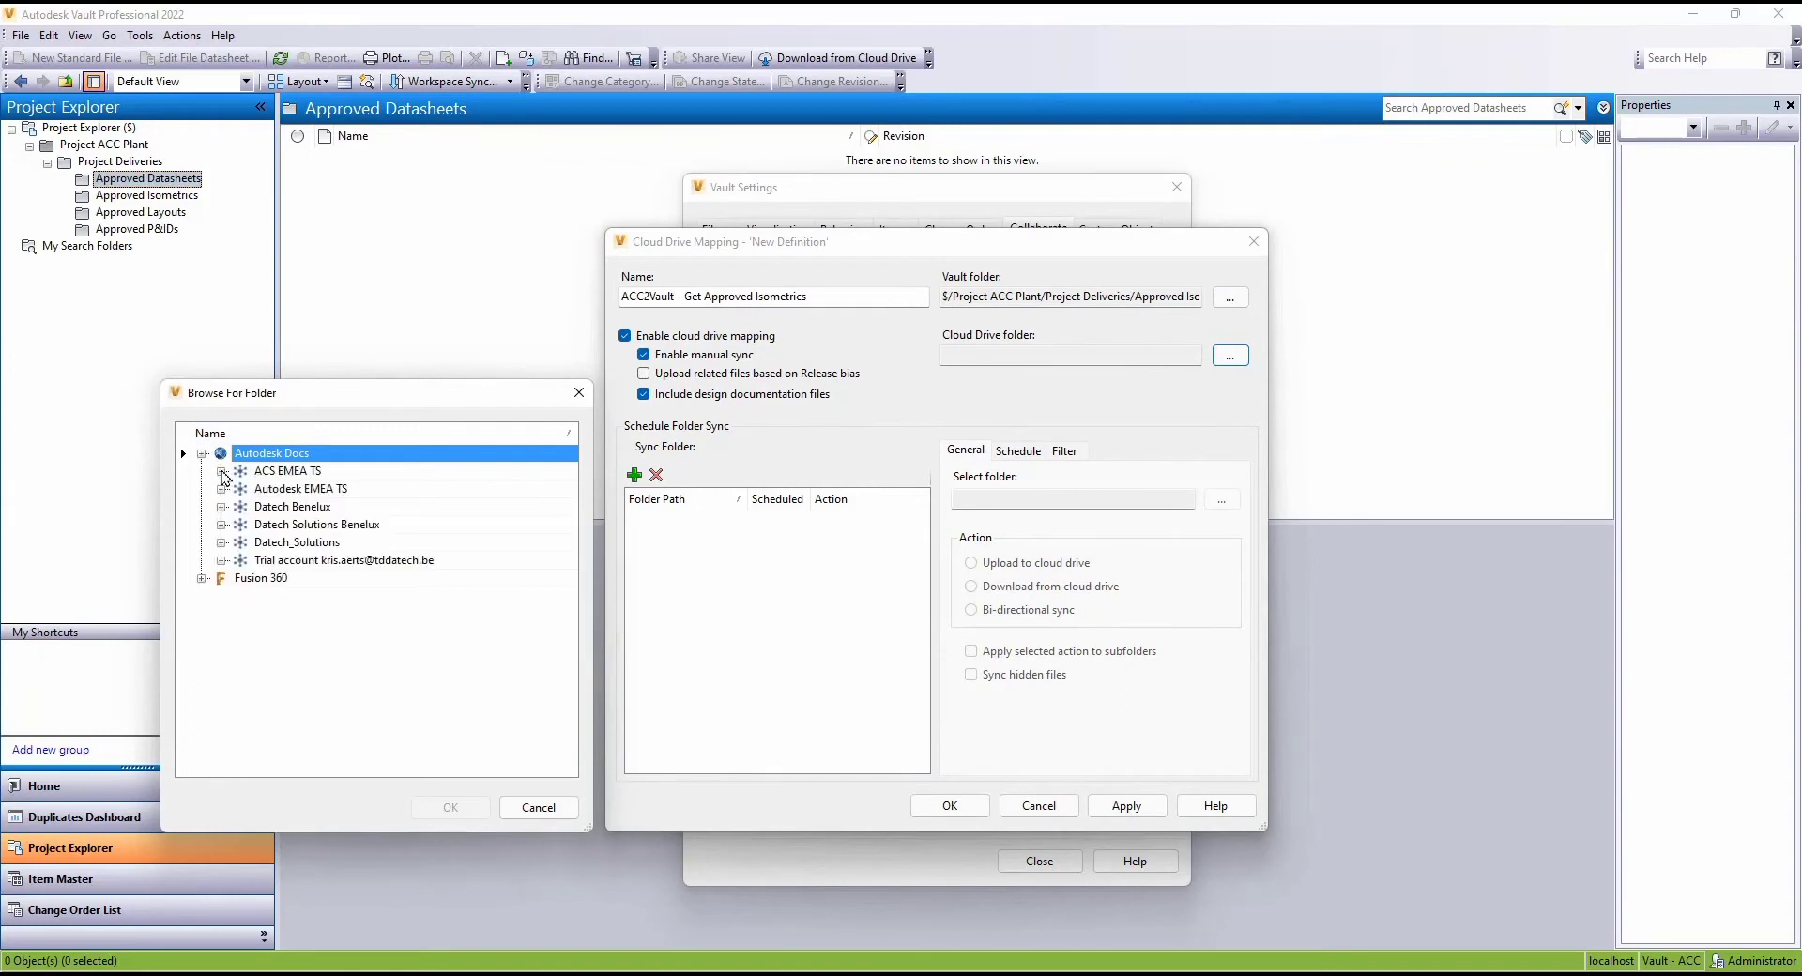
{"action": "left_click", "coordinate": [222, 471]}
{"action": "left_click", "coordinate": [240, 489]}
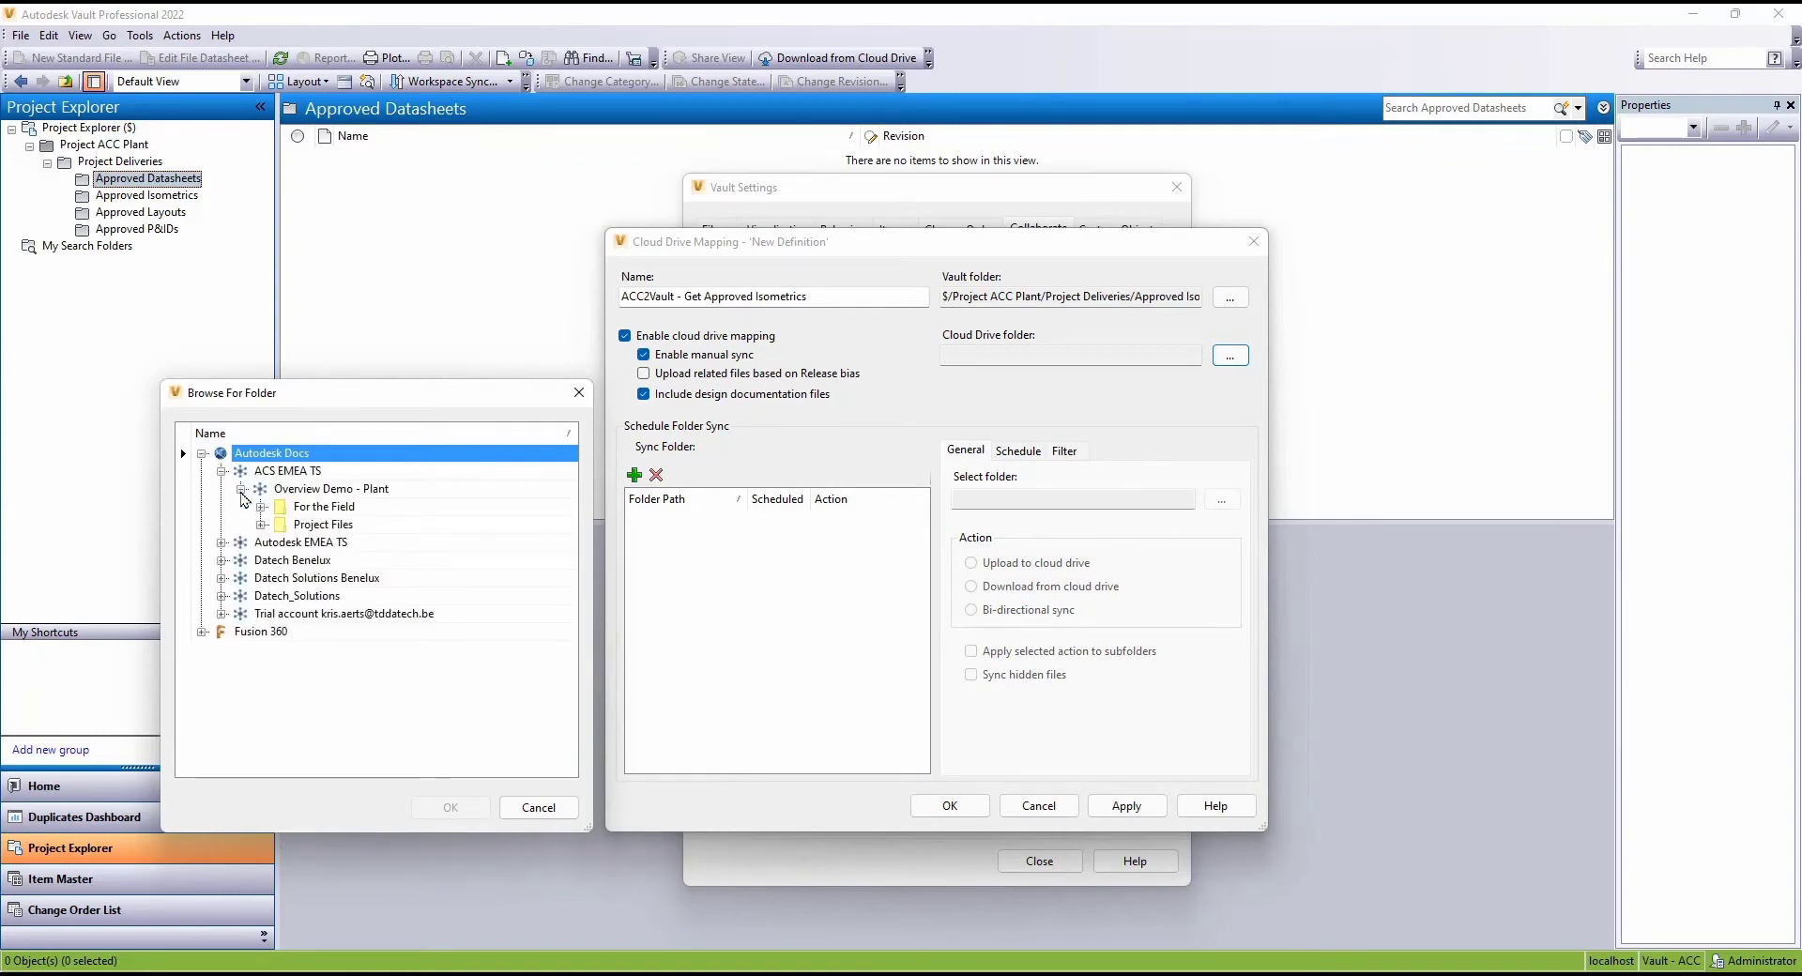
{"action": "left_click", "coordinate": [262, 507]}
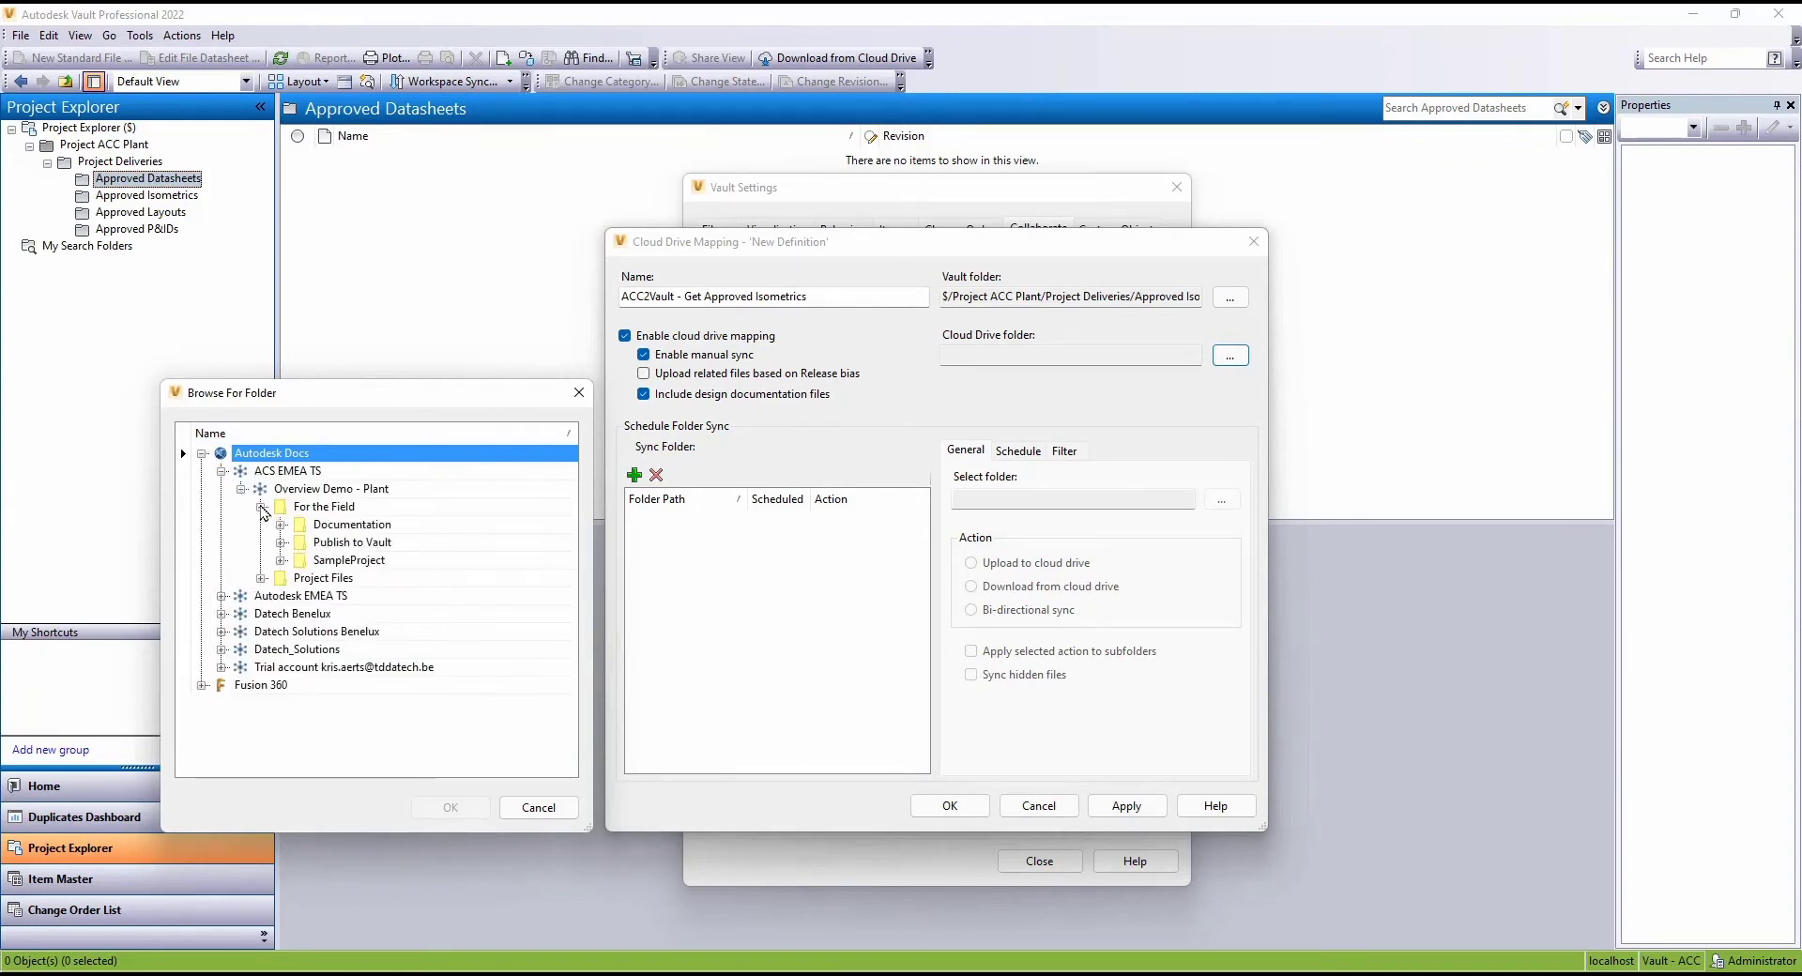
{"action": "left_click", "coordinate": [281, 543]}
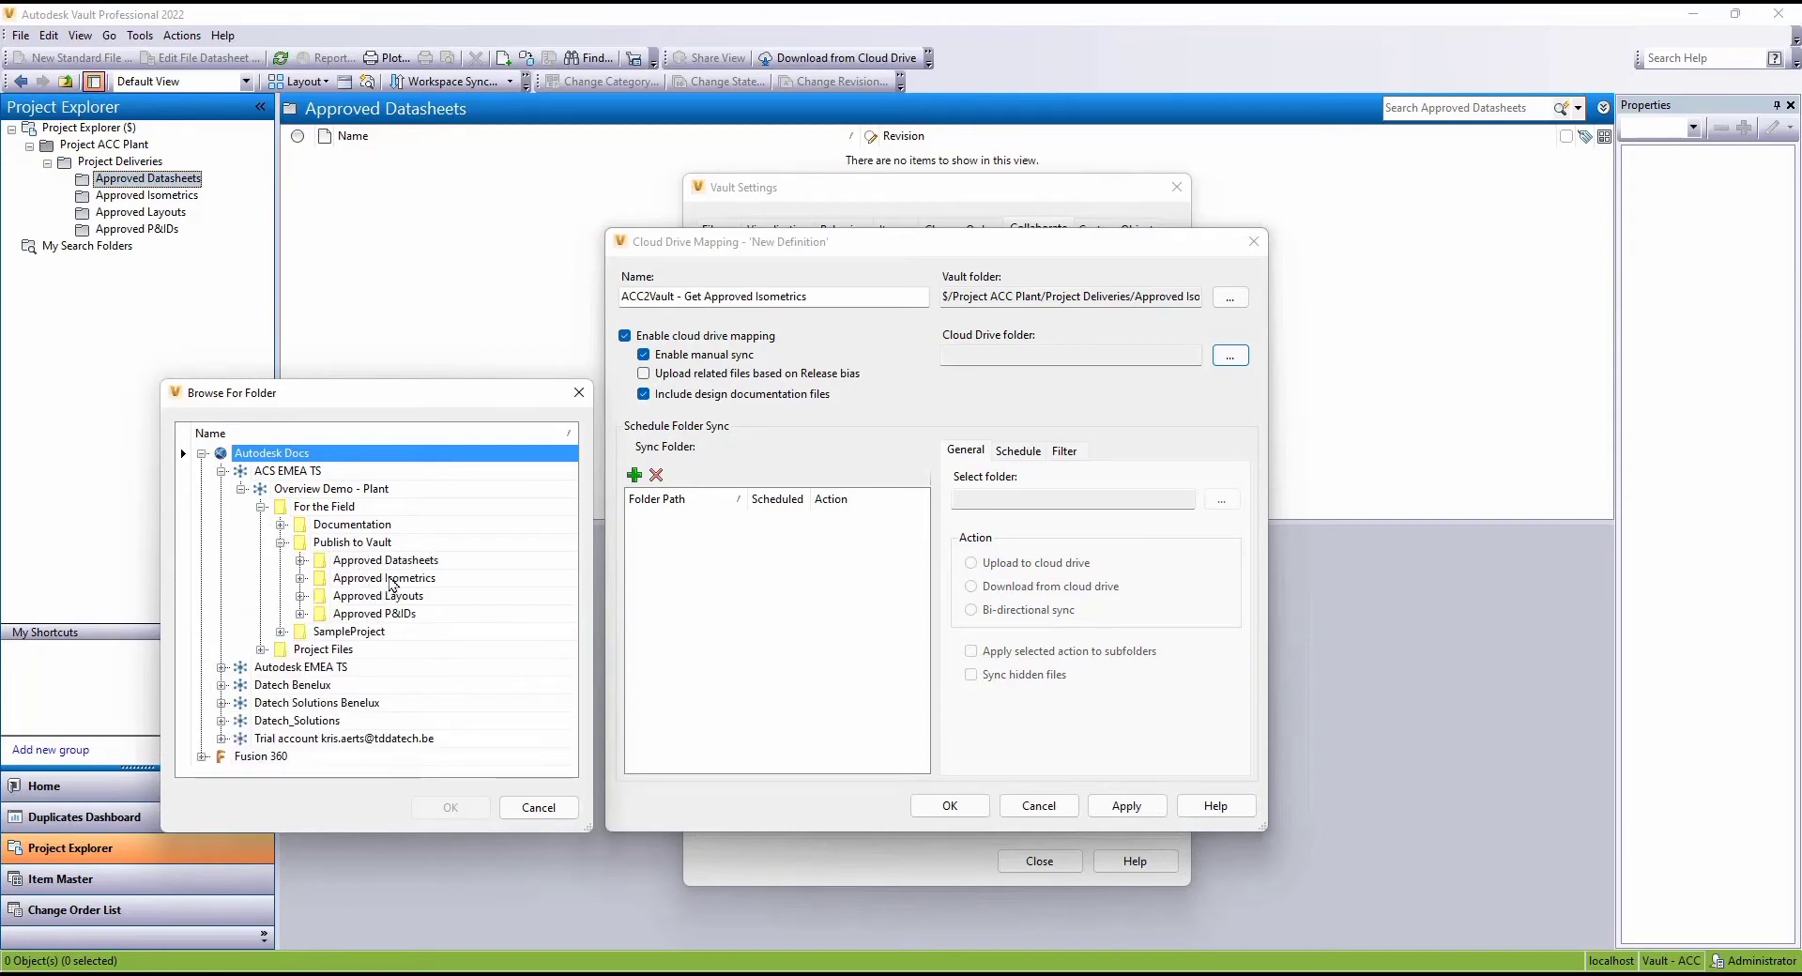
{"action": "left_click", "coordinate": [392, 580]}
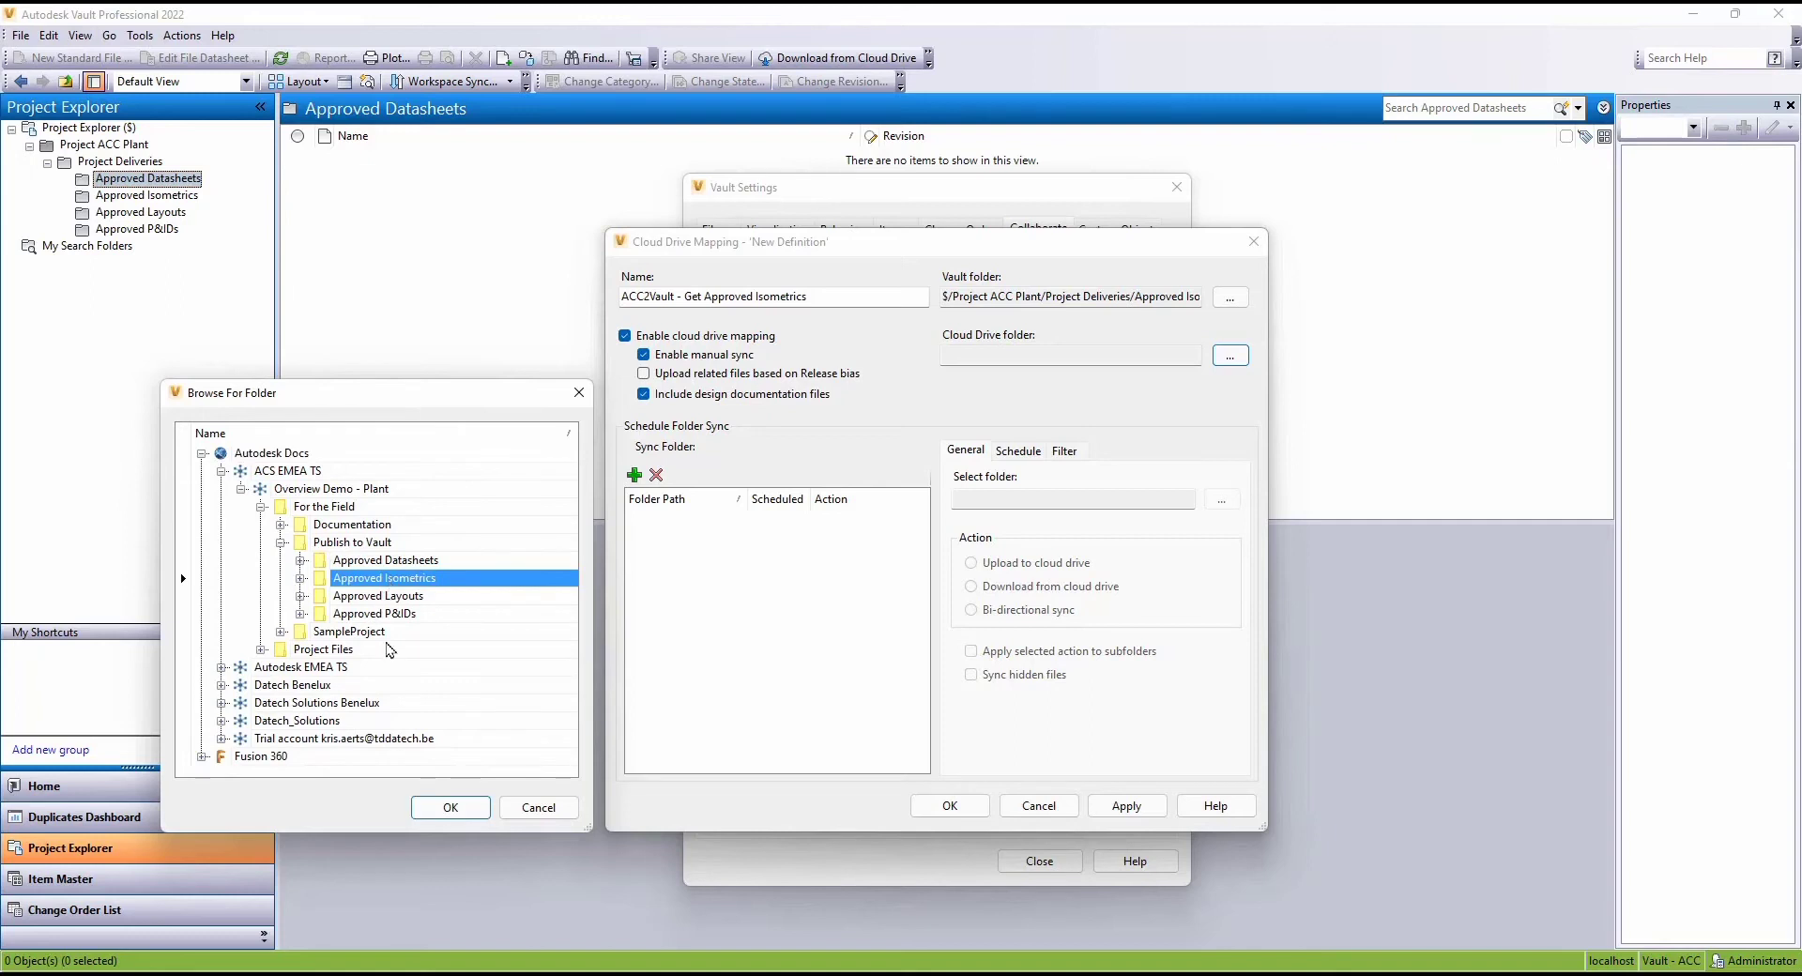
{"action": "left_click", "coordinate": [450, 809]}
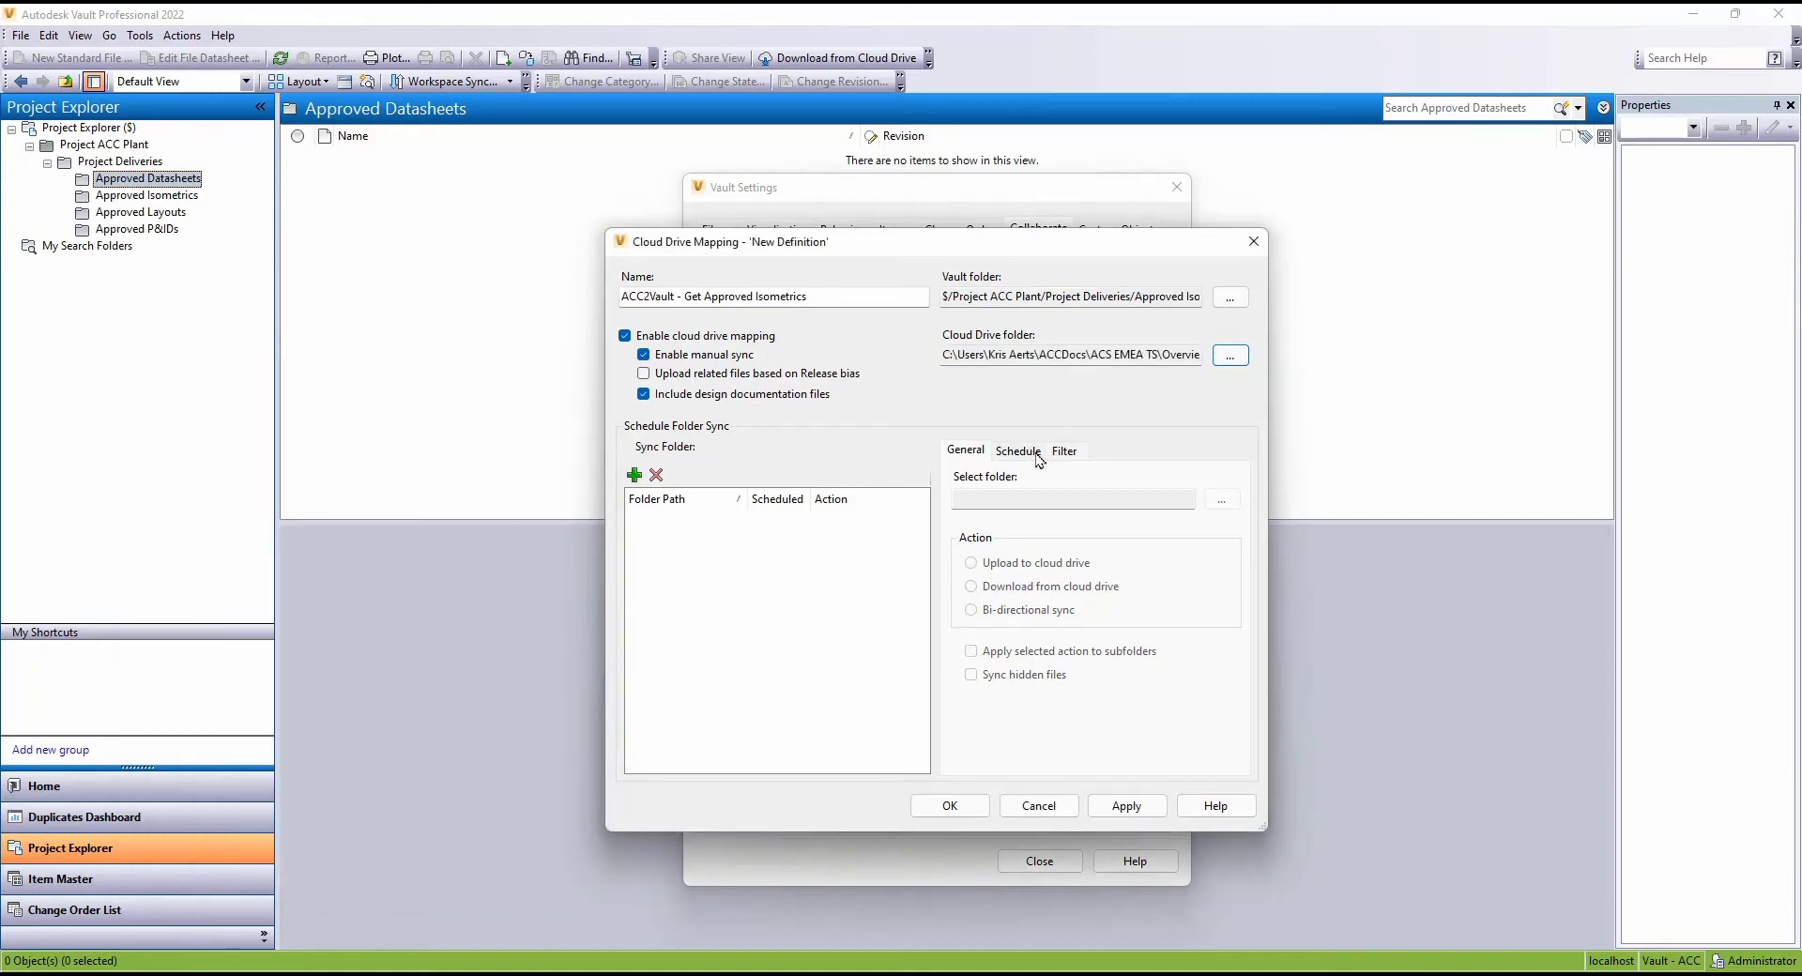
Add a folder sync for Project ACC Plant/Project Deliveries/Approved Isometrics that downloads from the cloud drive, including its subfolders
{"action": "left_click", "coordinate": [635, 475]}
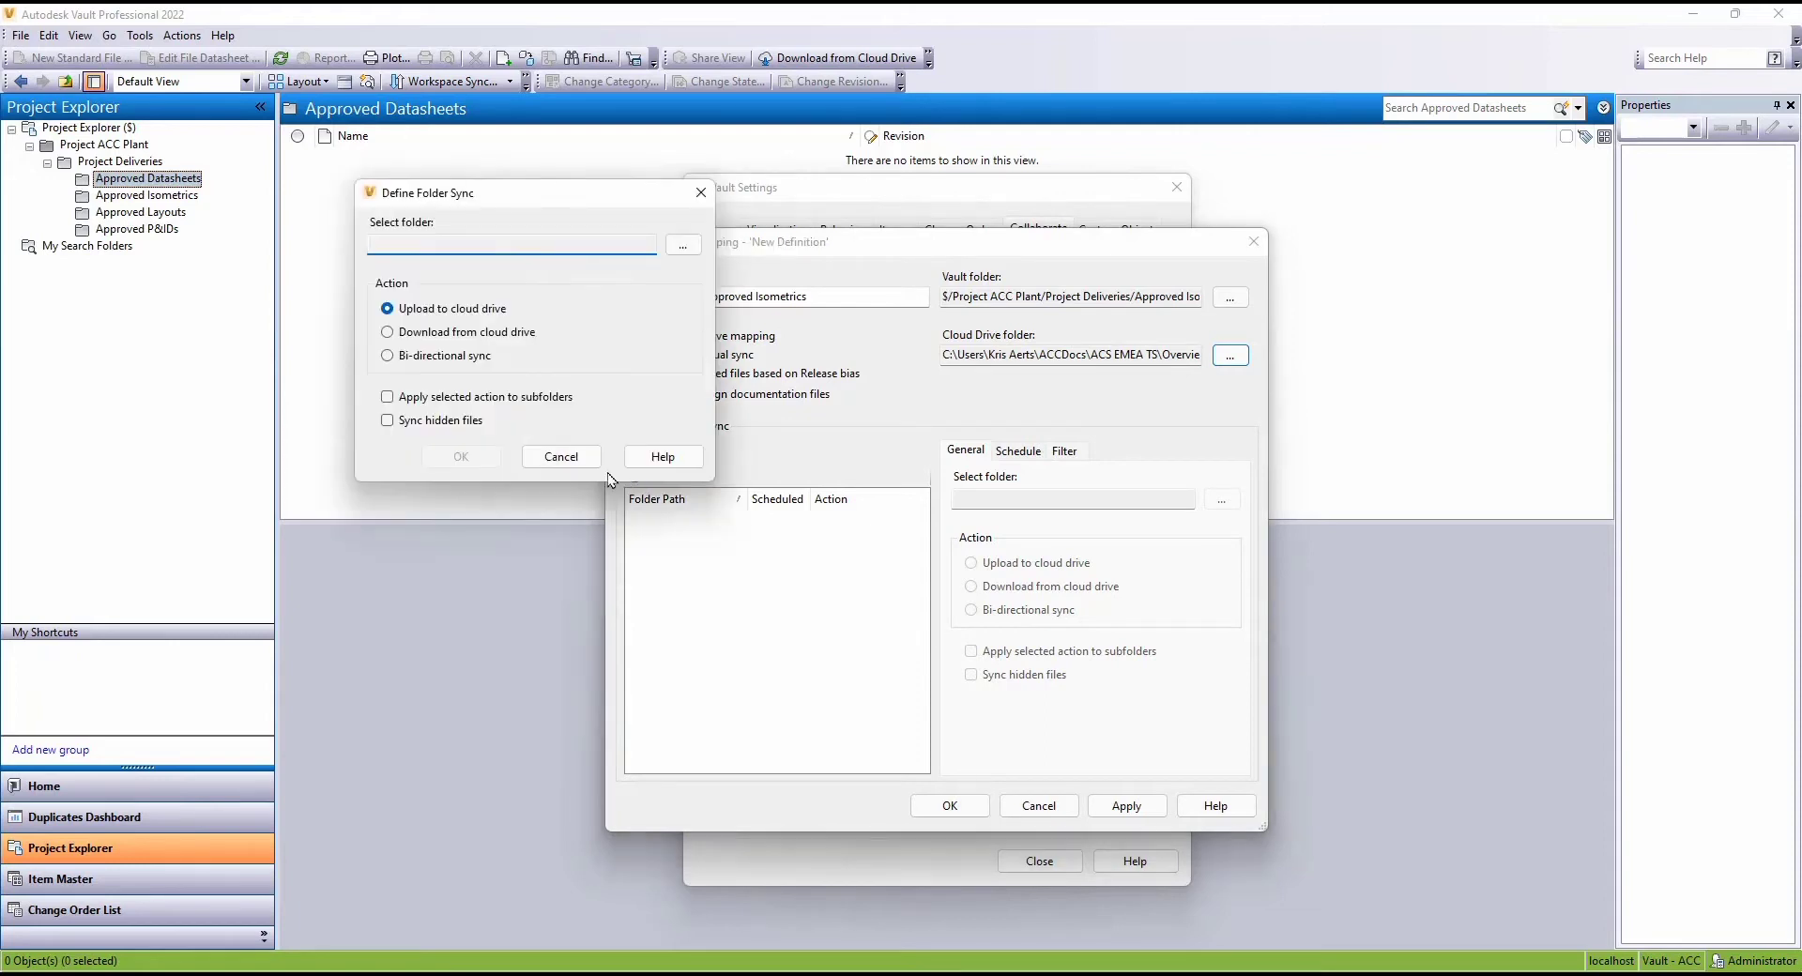
{"action": "left_click", "coordinate": [497, 333]}
{"action": "left_click", "coordinate": [683, 245]}
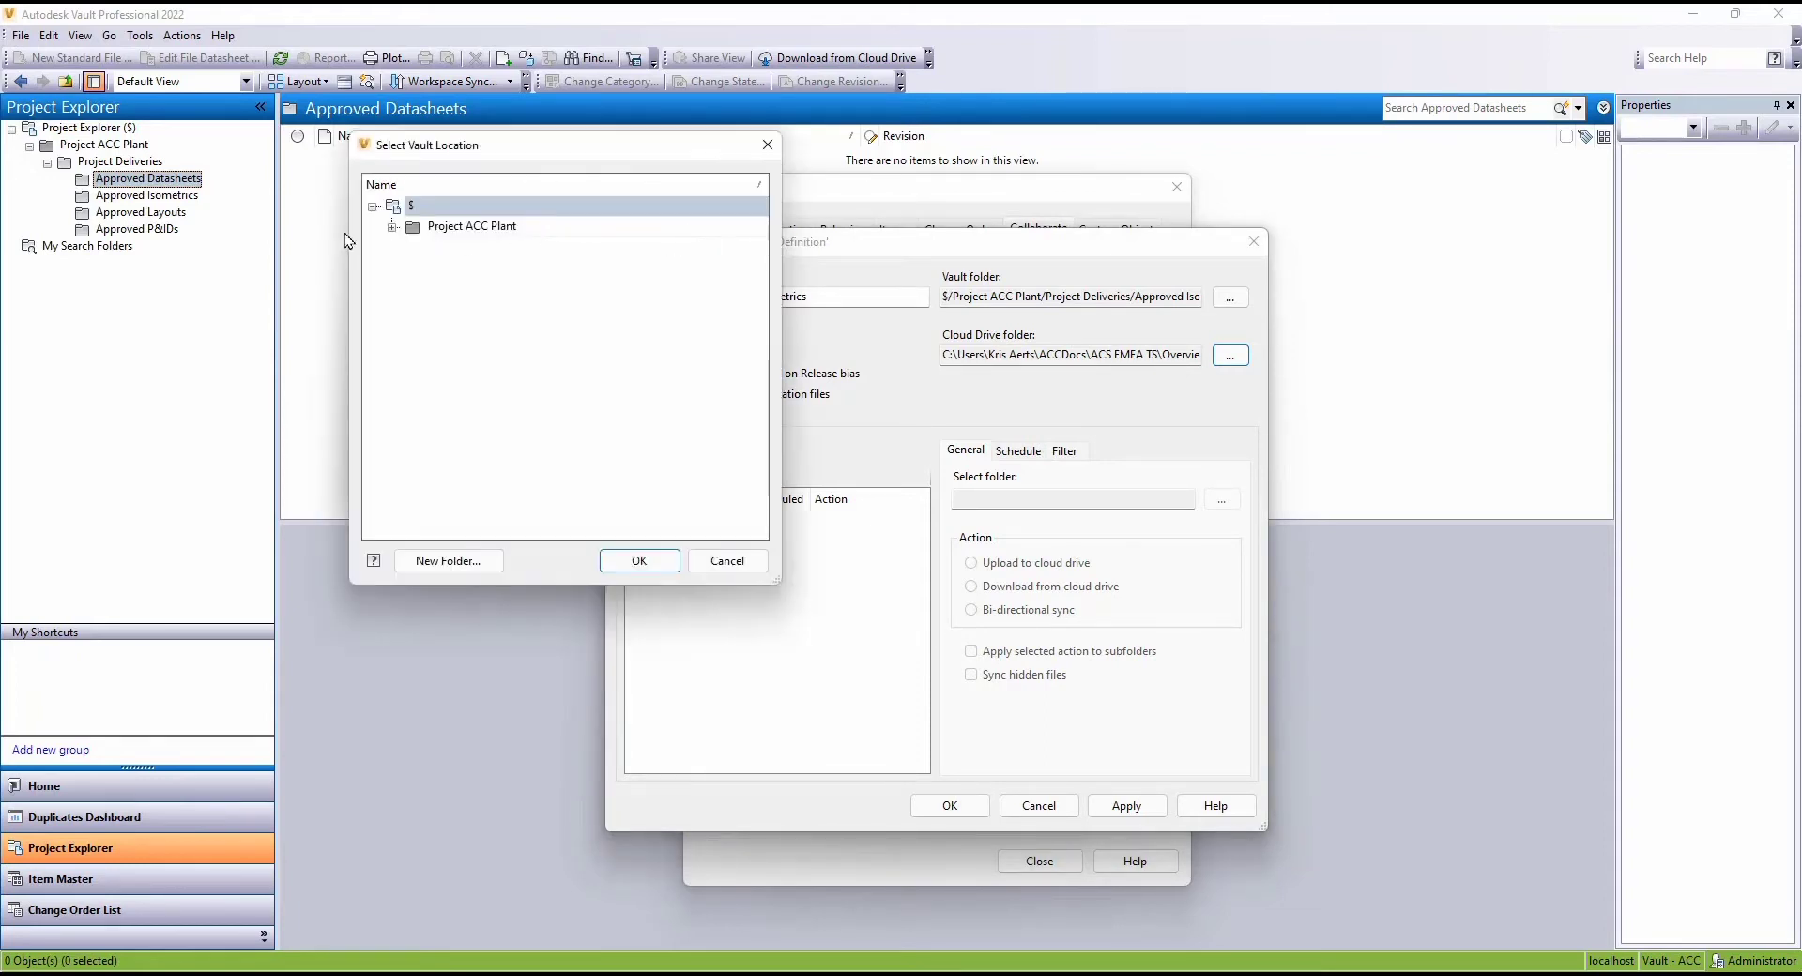
{"action": "left_click", "coordinate": [393, 227]}
{"action": "left_click", "coordinate": [413, 247]}
{"action": "left_click", "coordinate": [516, 290]}
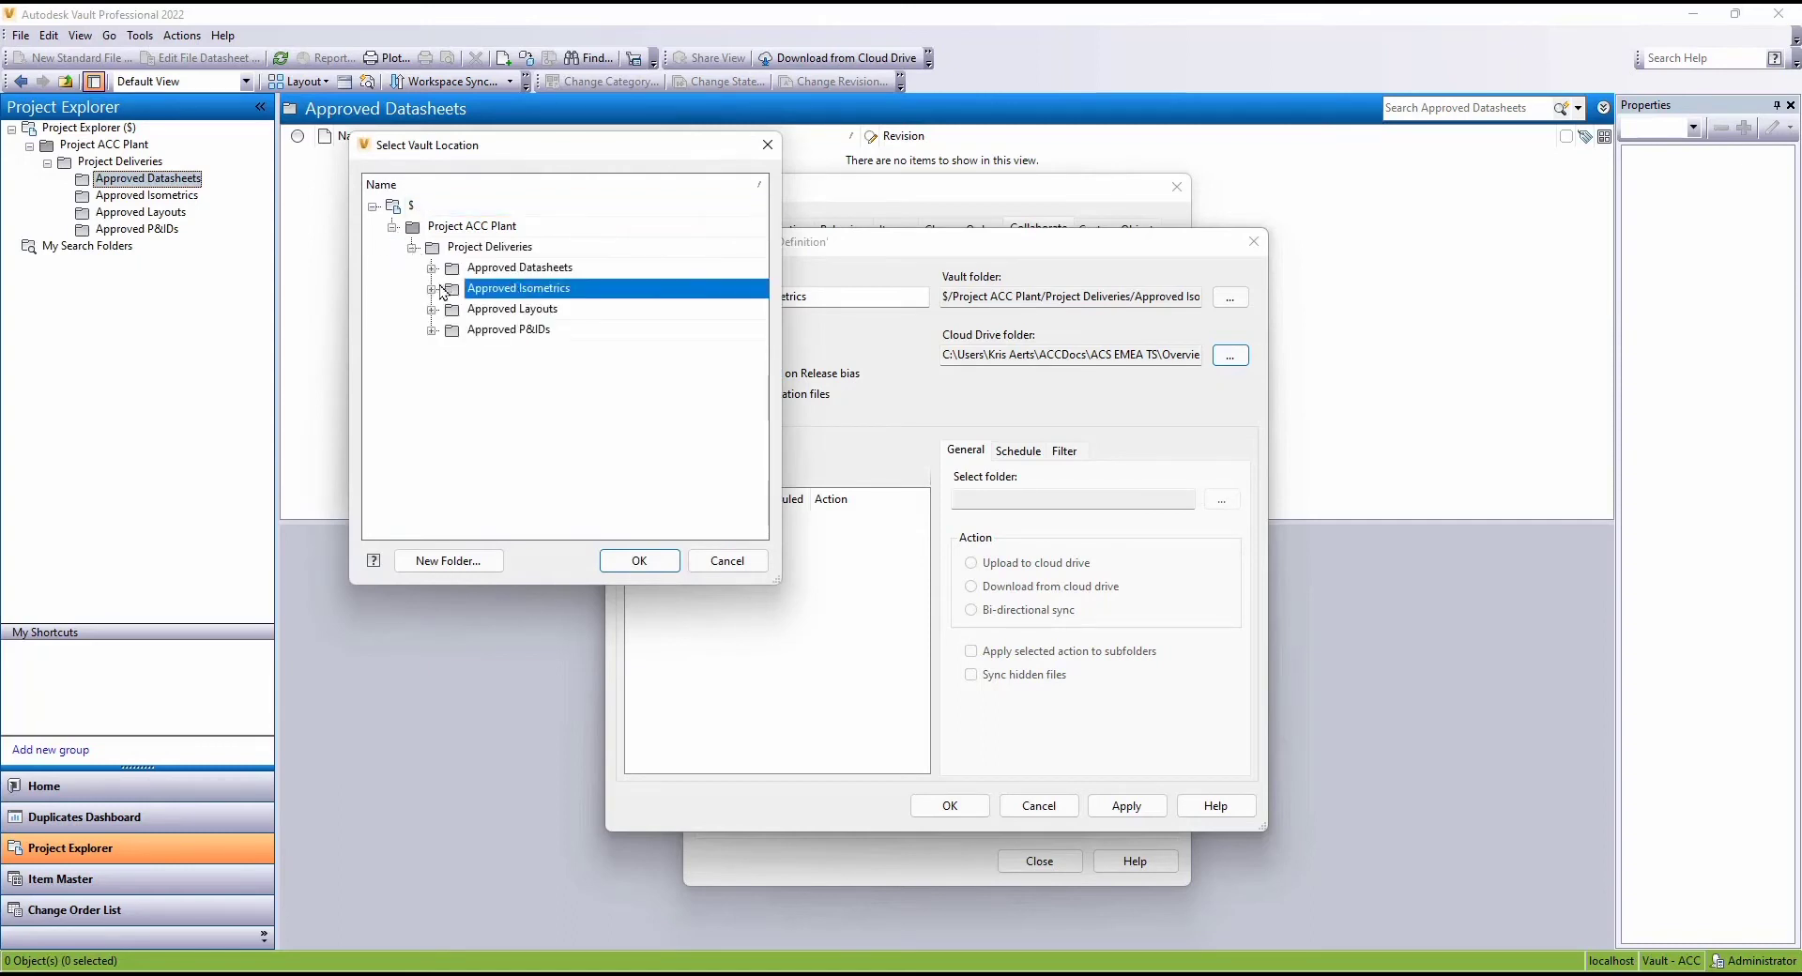
{"action": "left_click", "coordinate": [638, 561]}
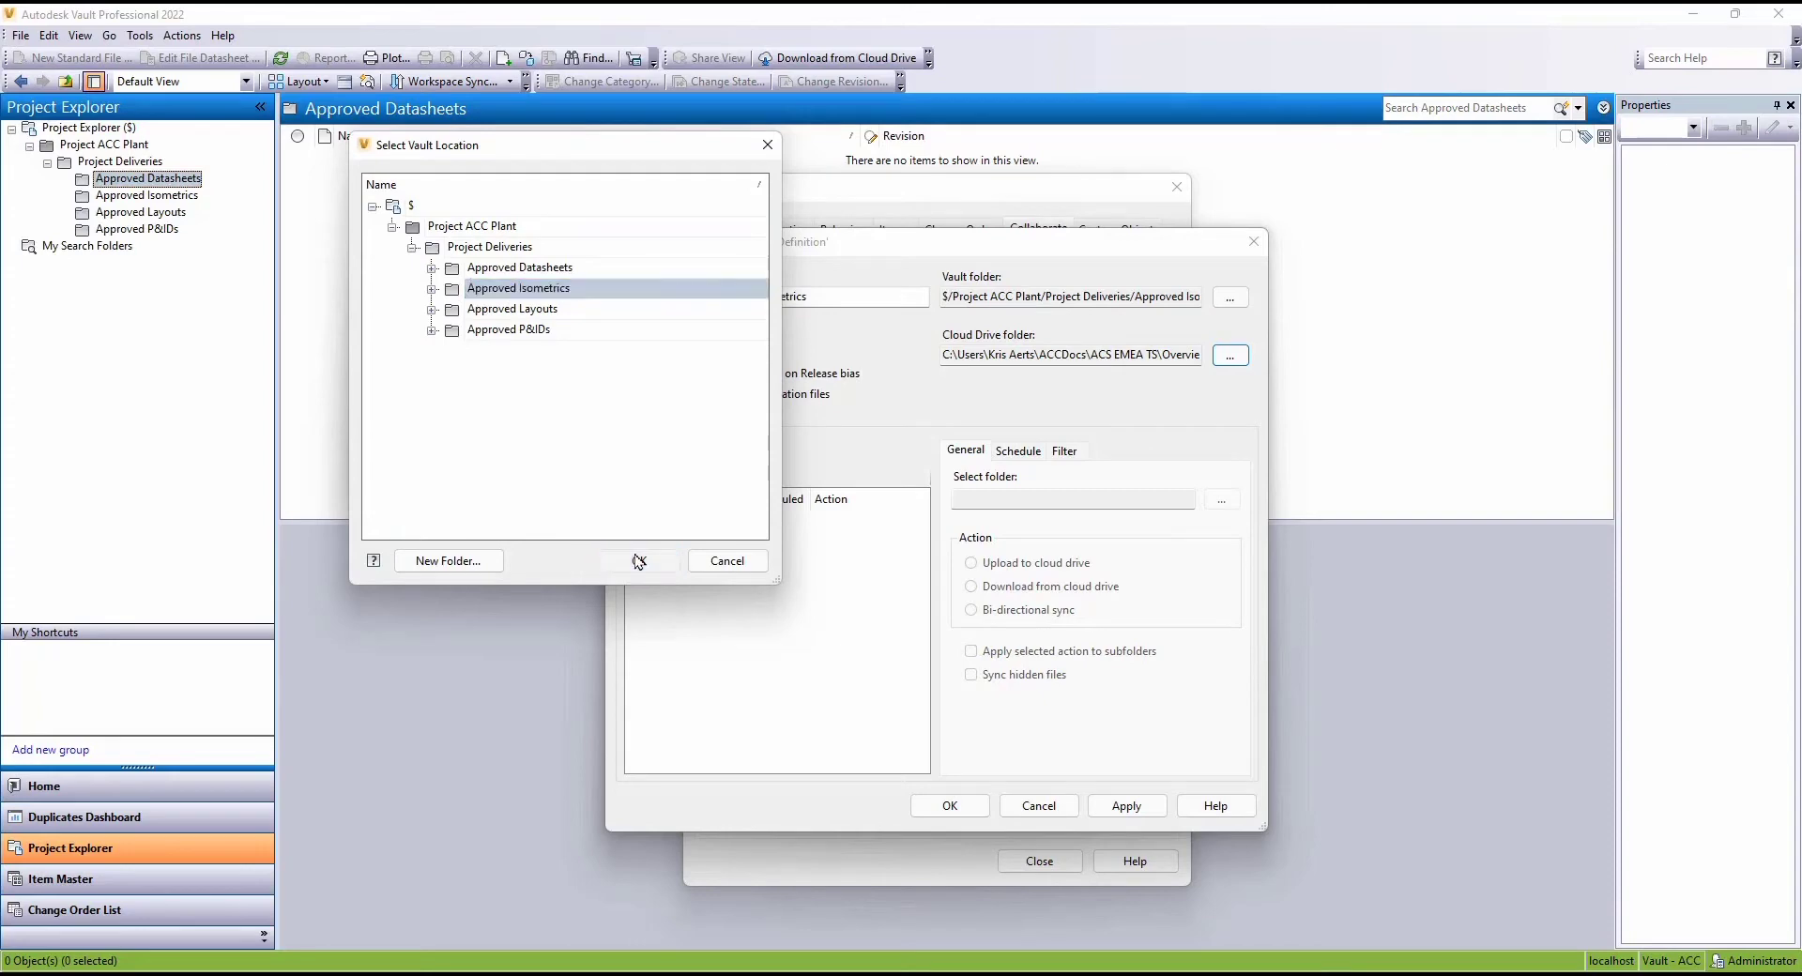
{"action": "left_click", "coordinate": [458, 332]}
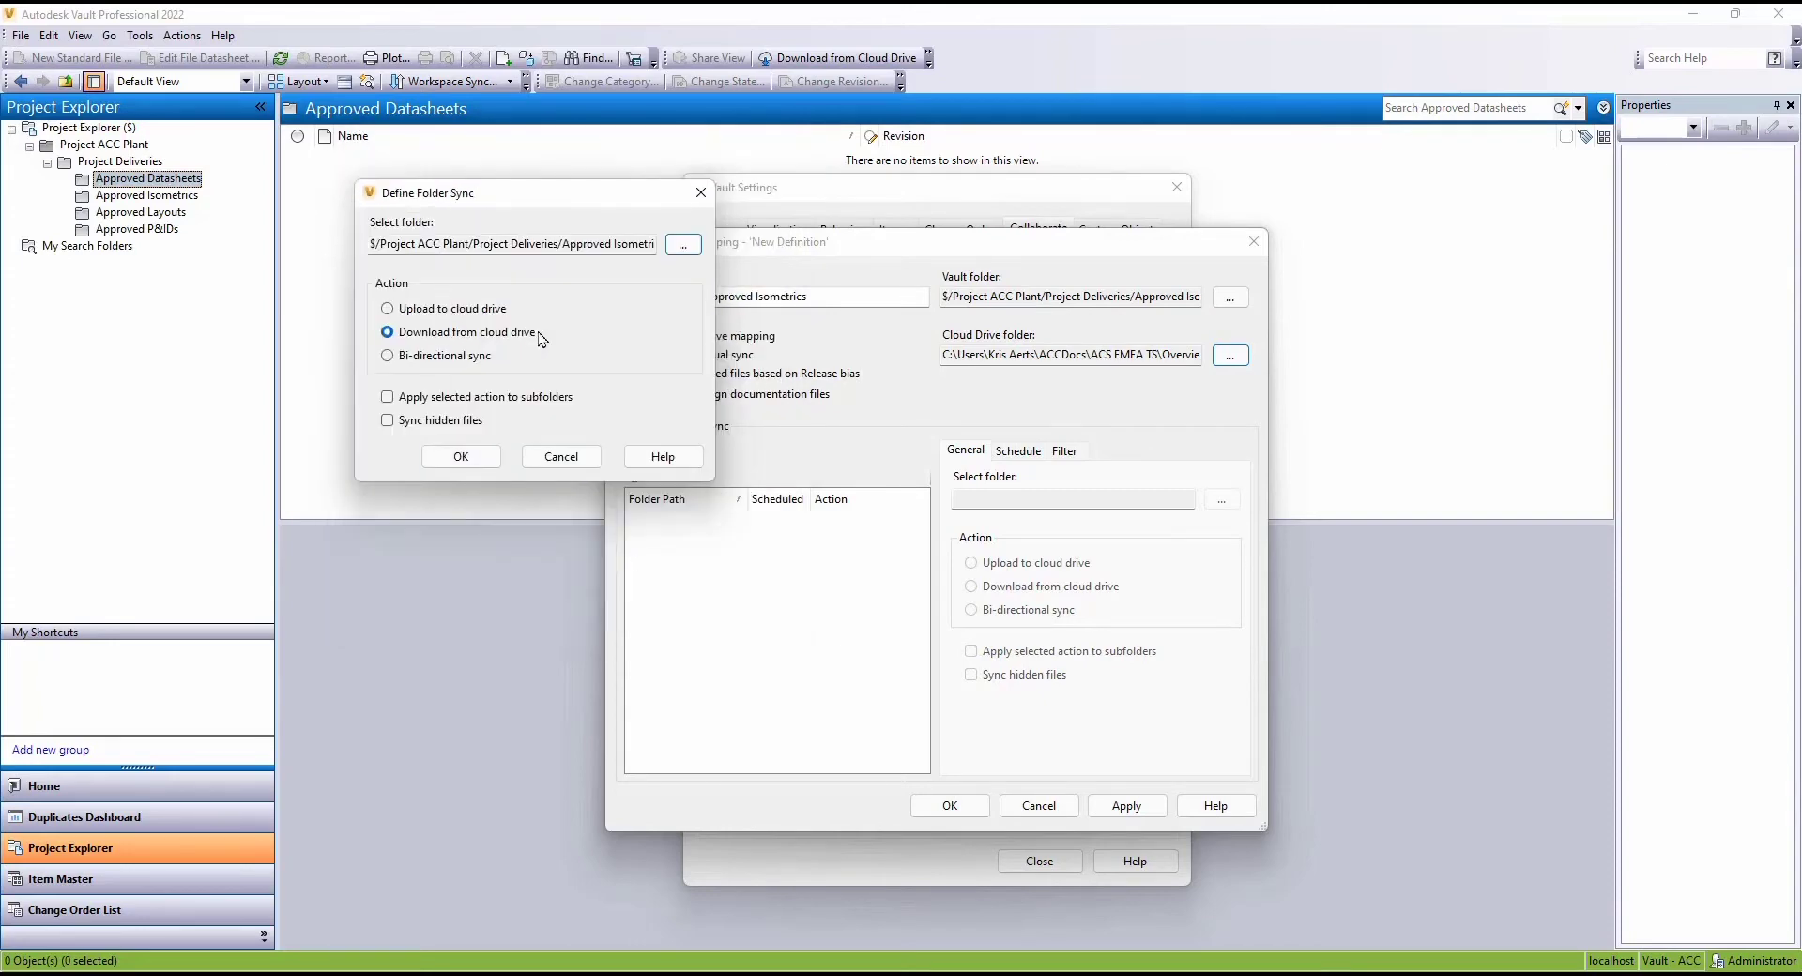
{"action": "left_click", "coordinate": [507, 398]}
{"action": "left_click", "coordinate": [465, 458]}
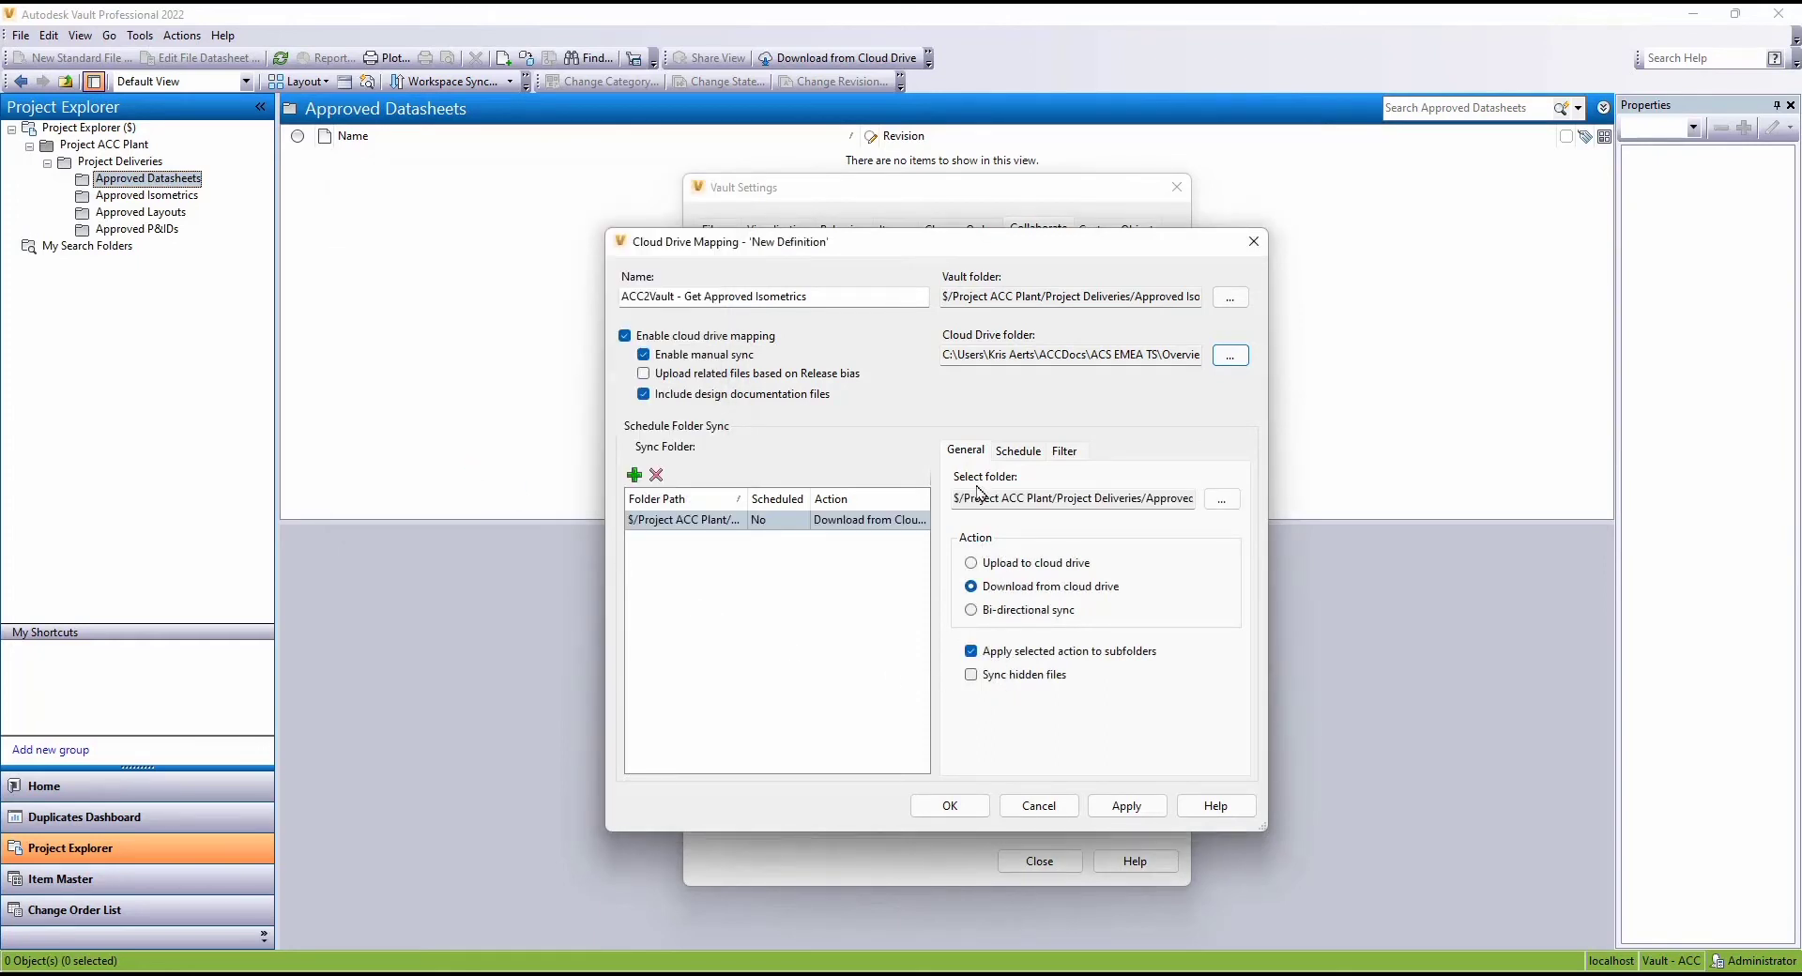
Schedule the folder sync to run daily without any filter, save the cloud drive mapping and close the Vault settings
{"action": "left_click", "coordinate": [1020, 454]}
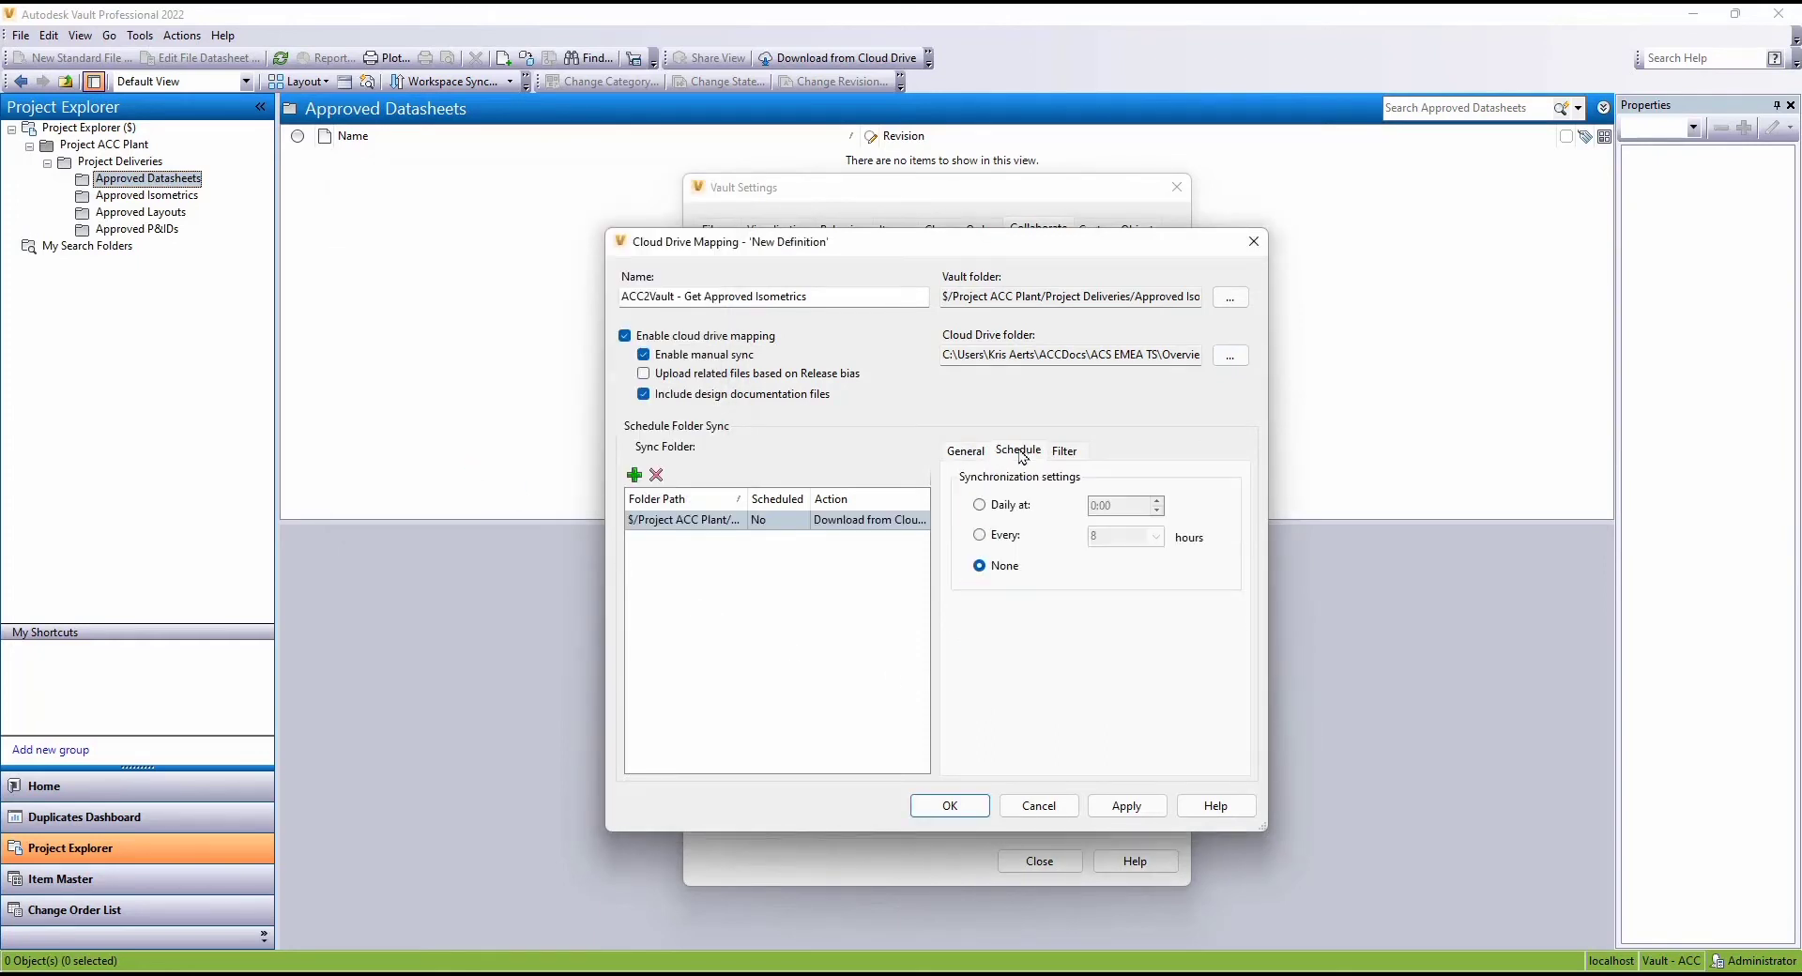
{"action": "left_click", "coordinate": [997, 506]}
{"action": "left_click", "coordinate": [1088, 507]}
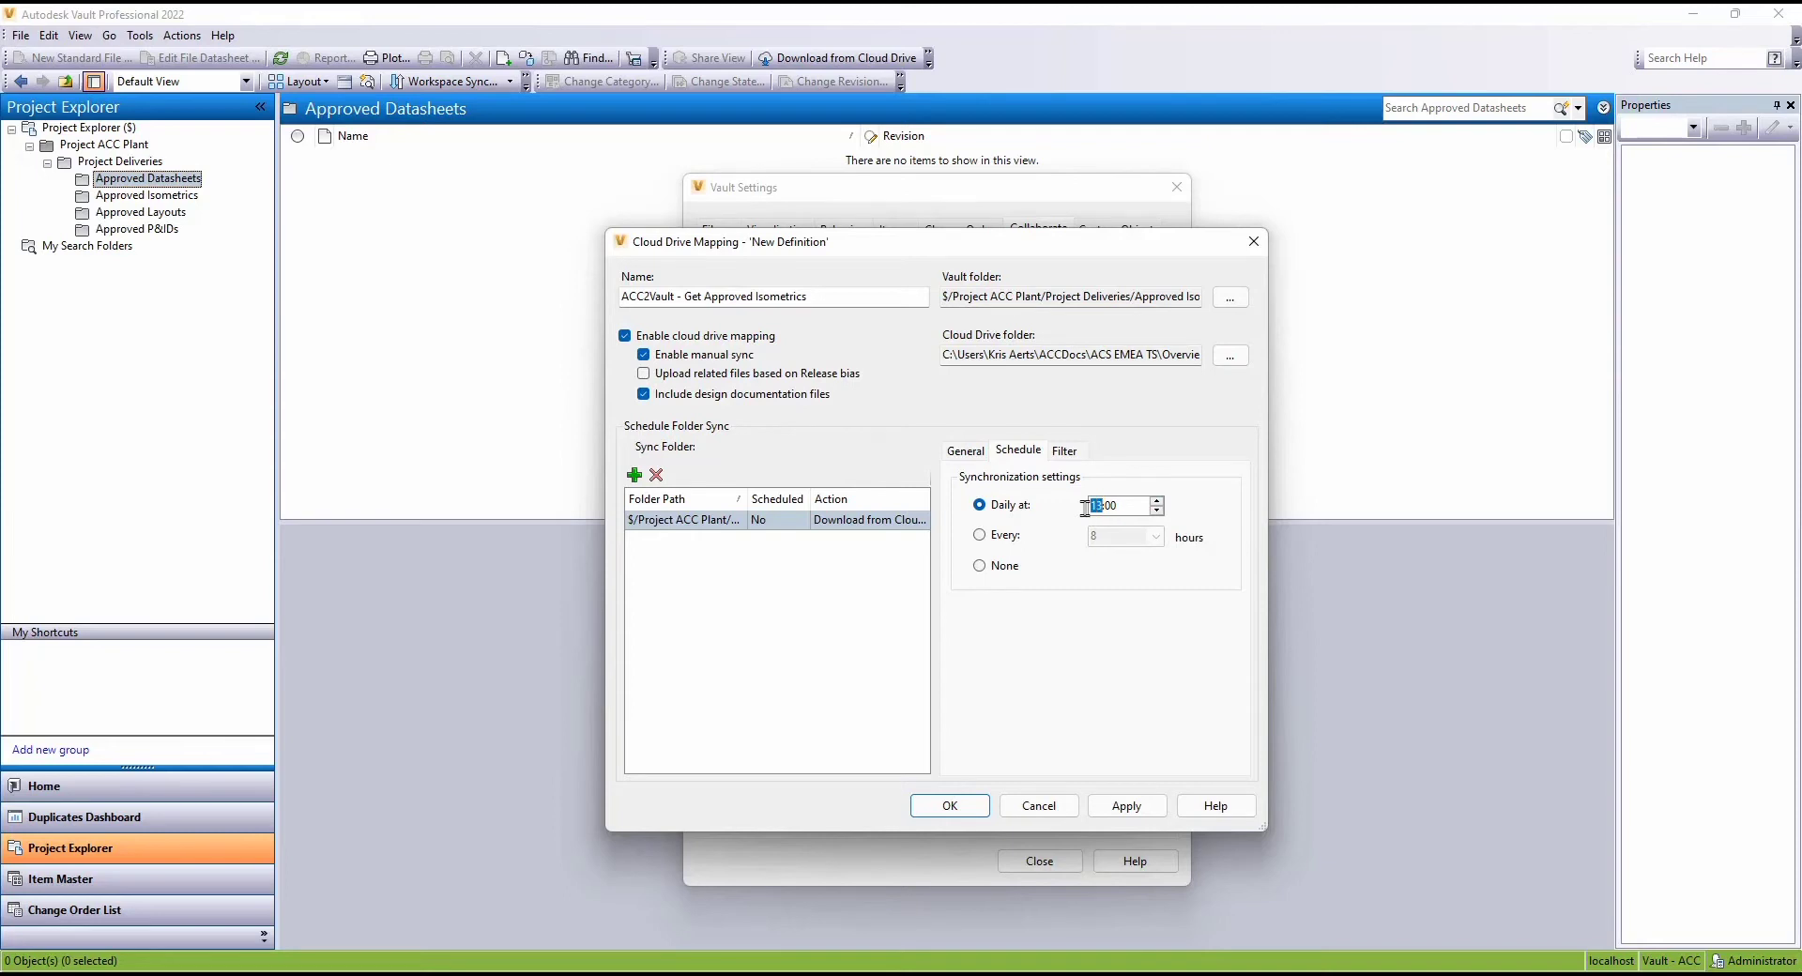
{"action": "left_click", "coordinate": [1068, 452]}
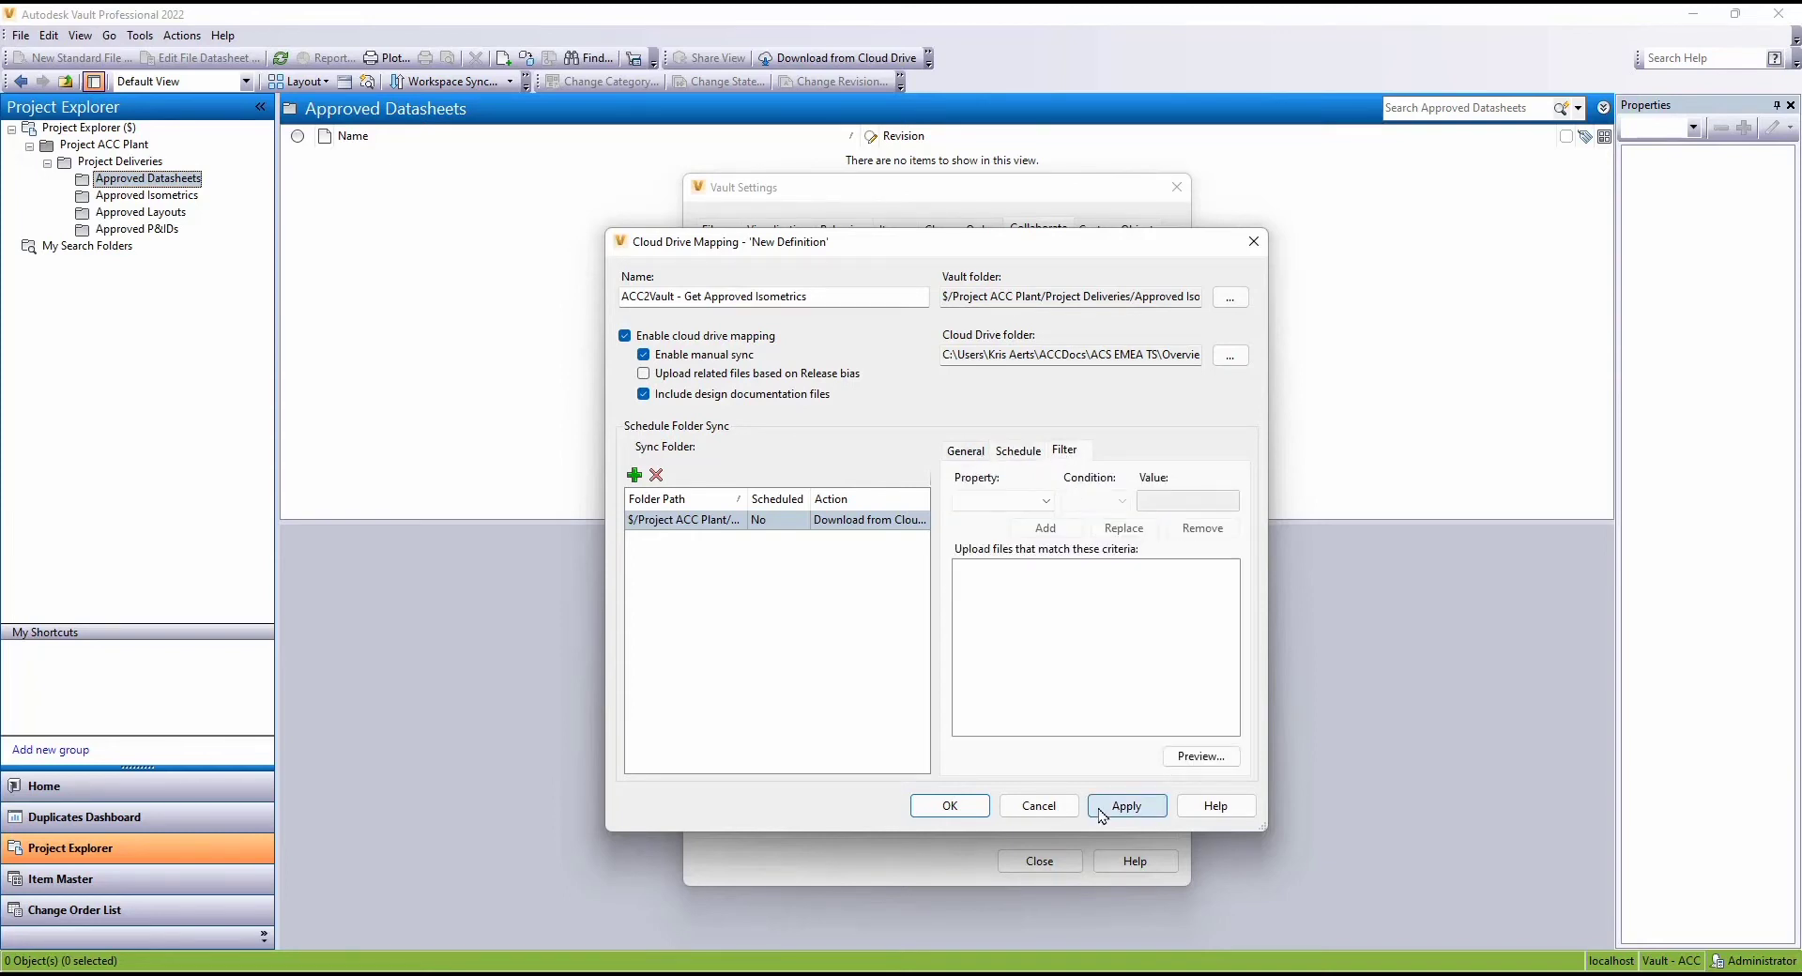
{"action": "left_click", "coordinate": [949, 806]}
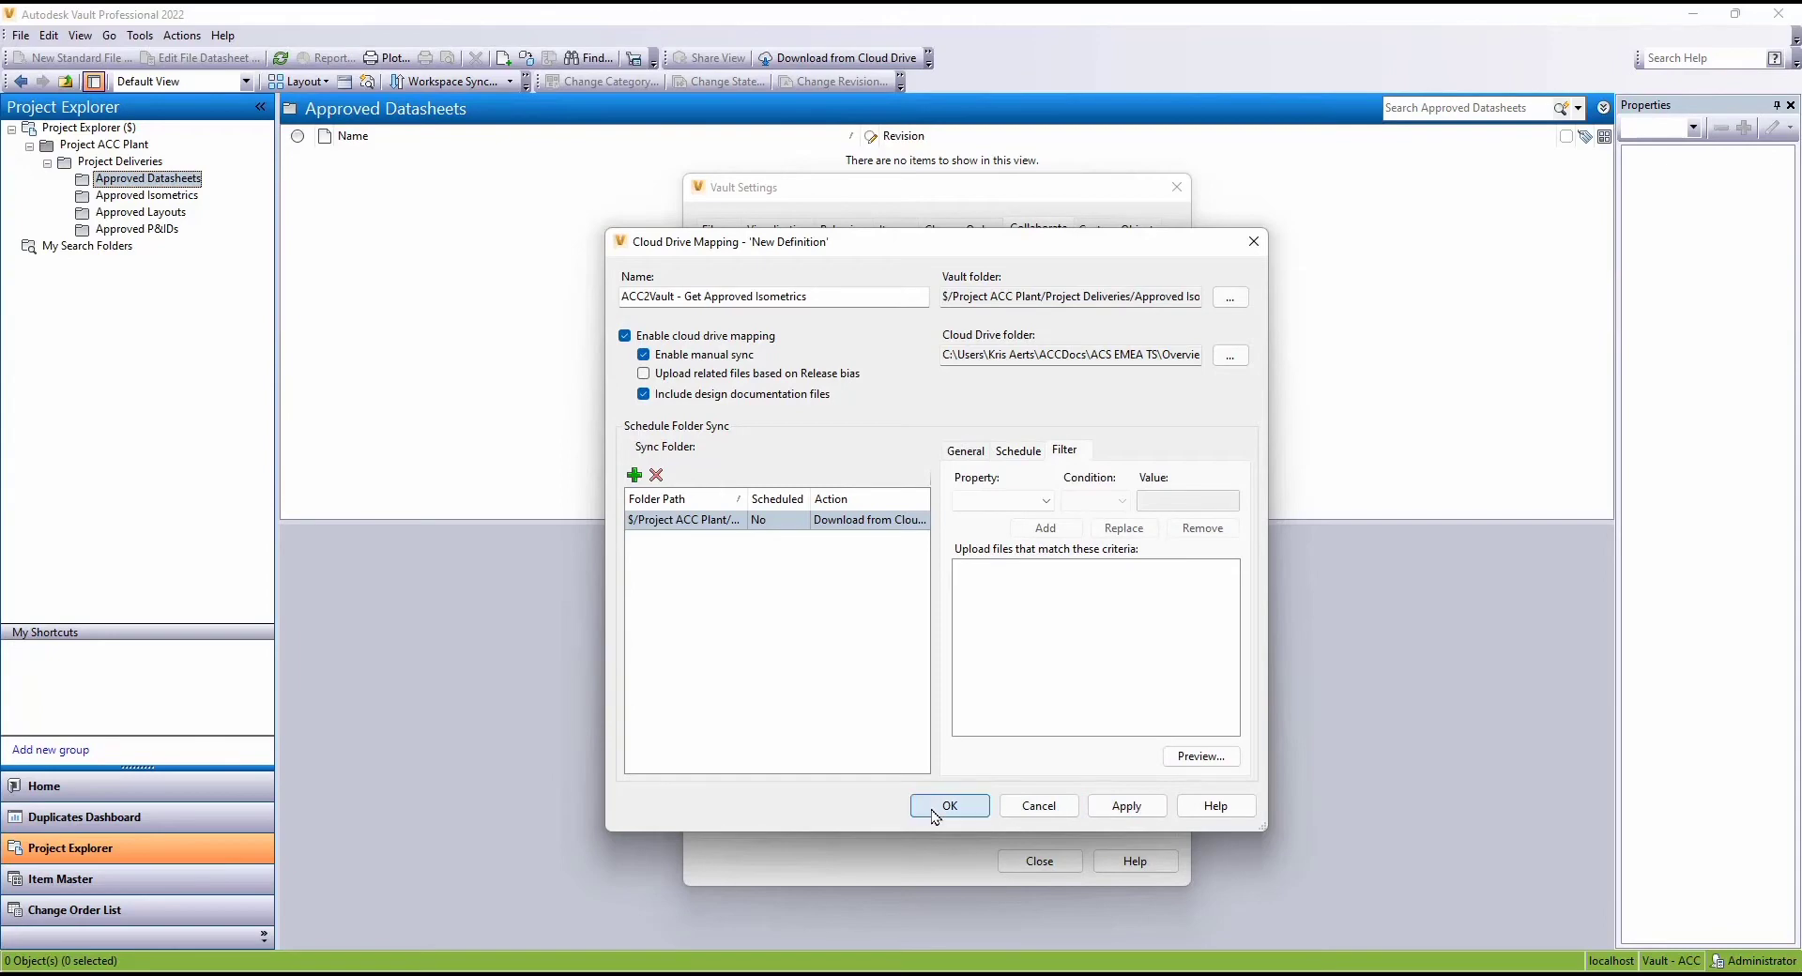
{"action": "left_click", "coordinate": [1134, 813]}
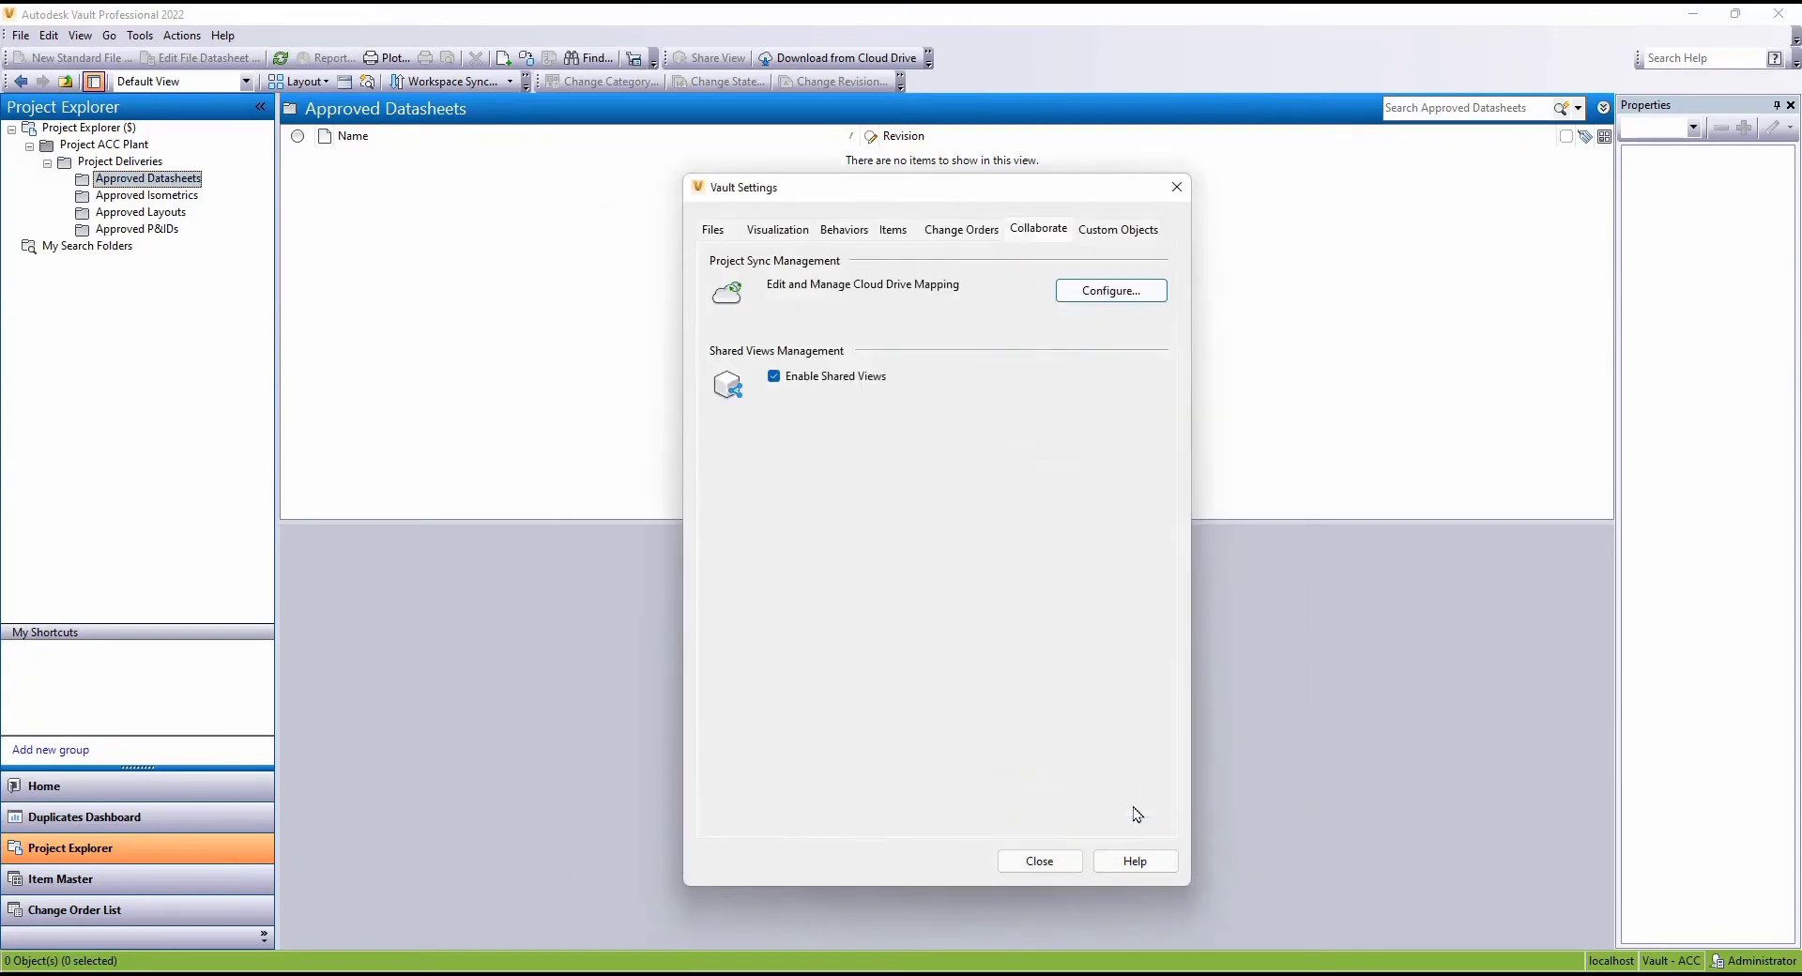
{"action": "left_click", "coordinate": [1062, 869]}
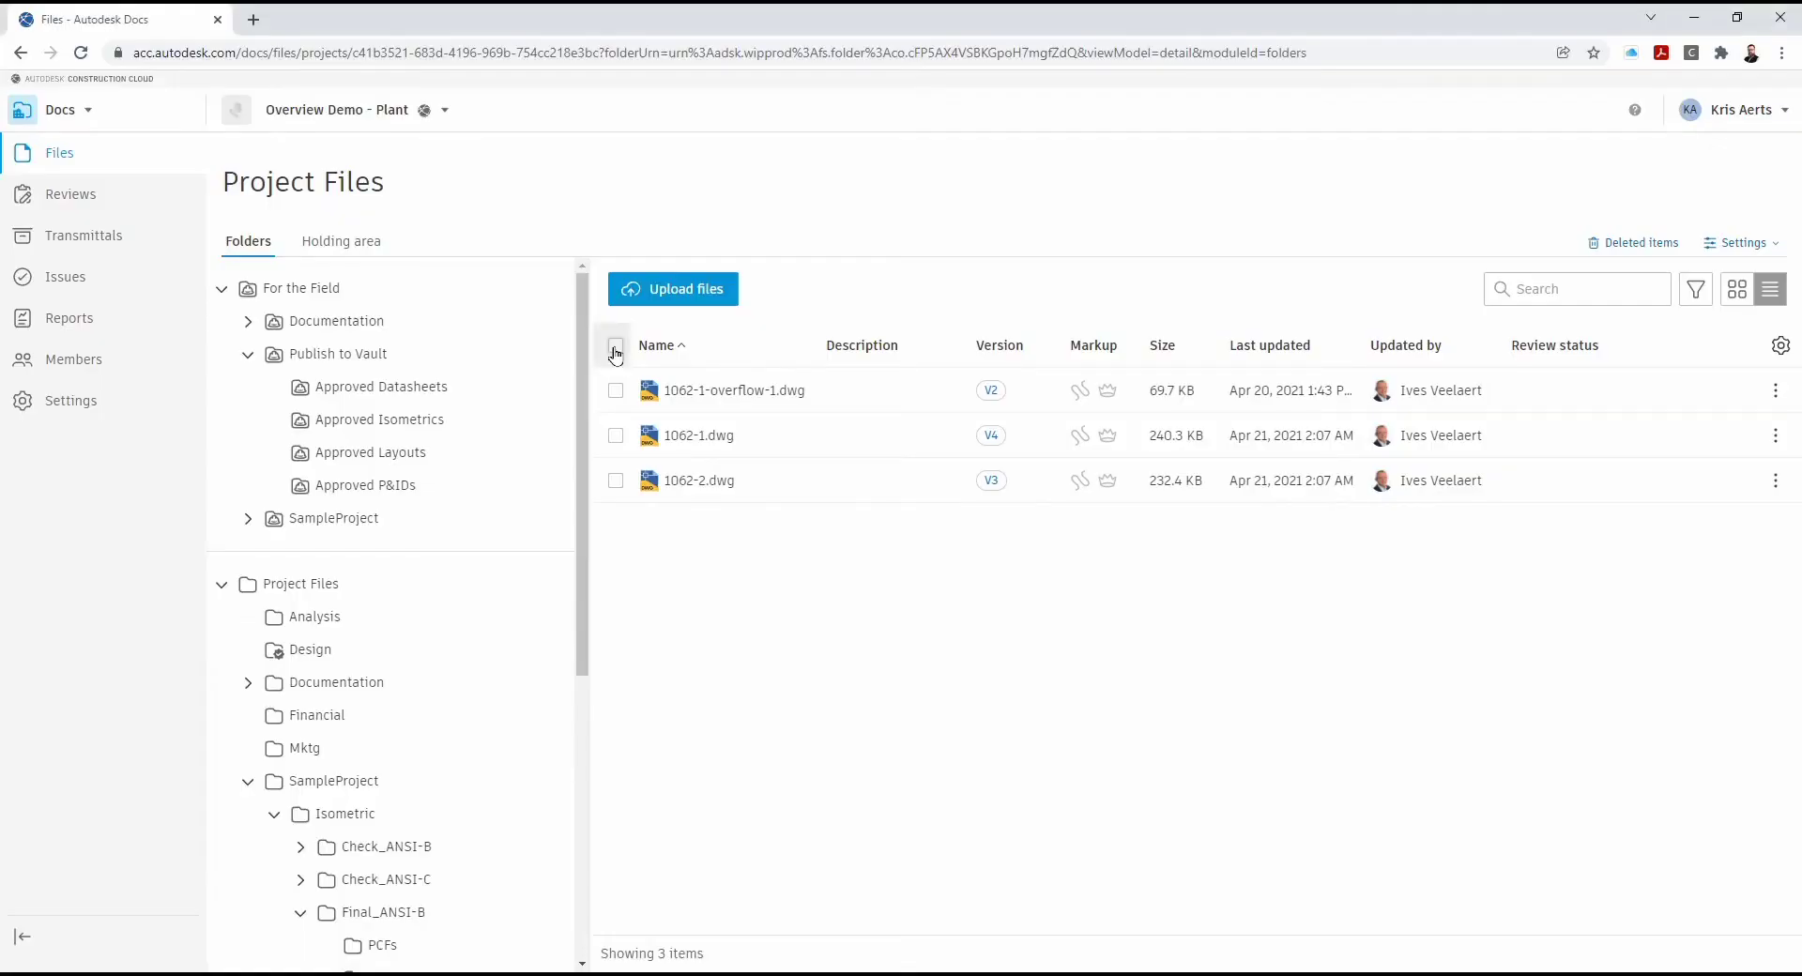
In Autodesk Docs, start a review submission for all three isometric drawings using the ACC2Vault - Isometric Approval workflow
{"action": "left_click", "coordinate": [616, 355]}
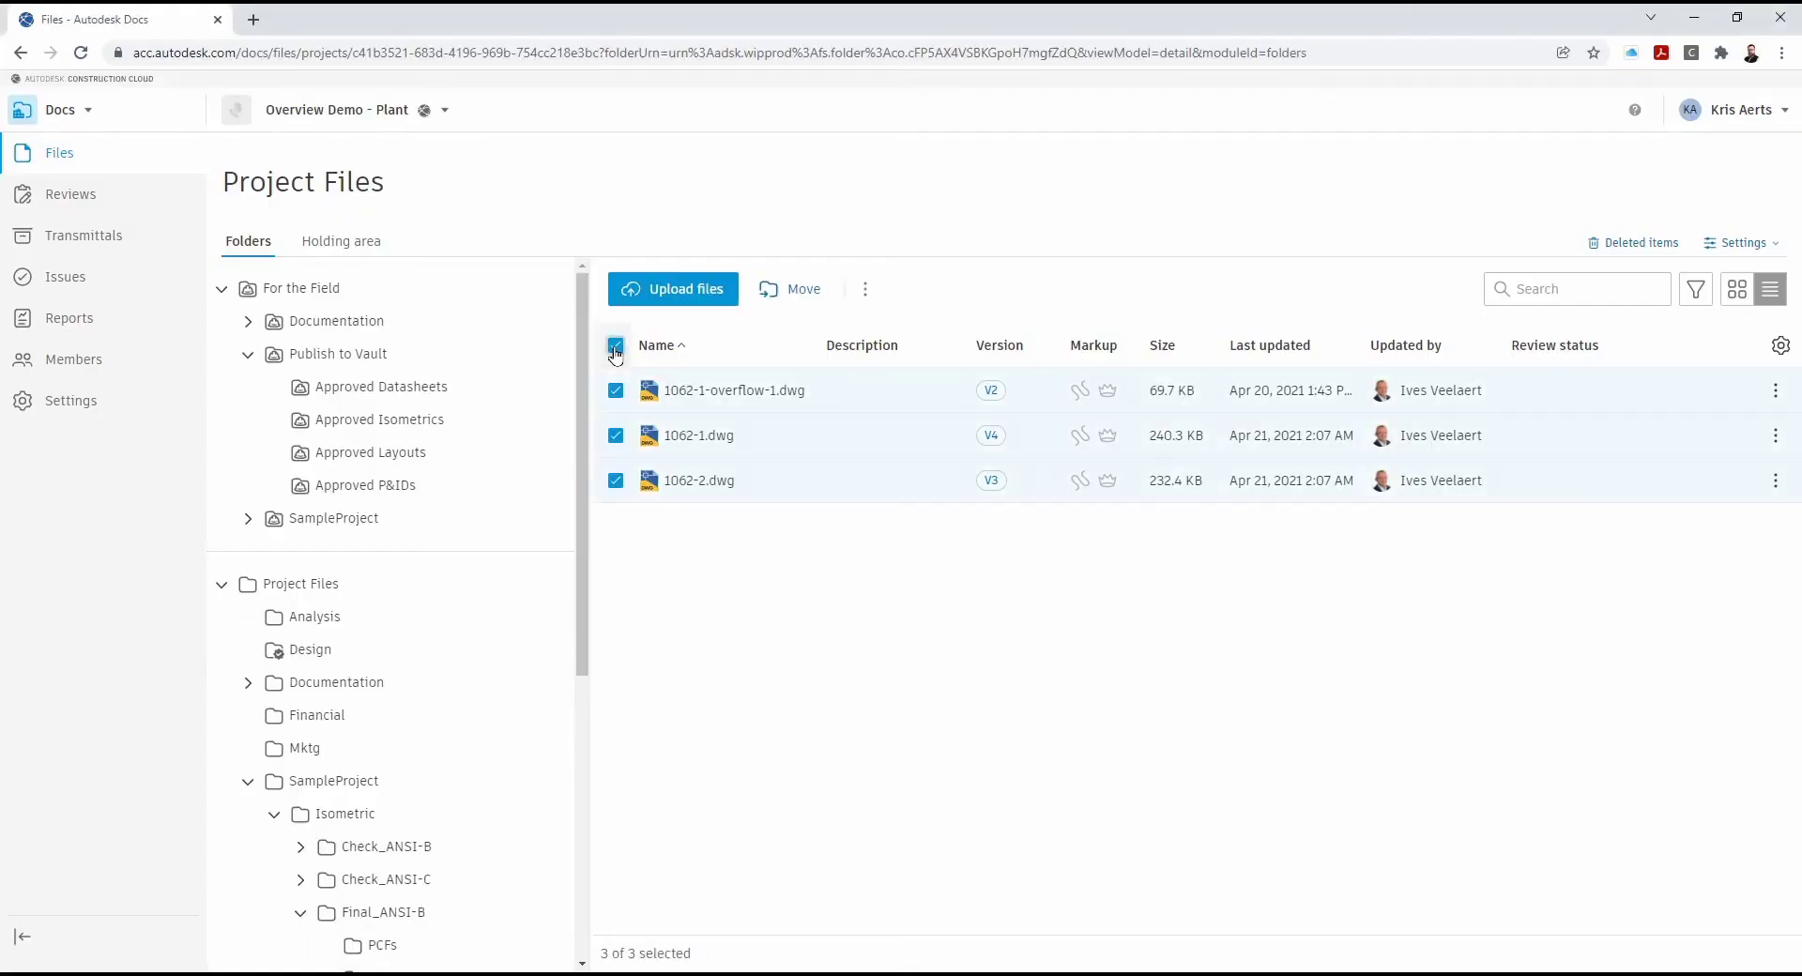
{"action": "left_click", "coordinate": [864, 291]}
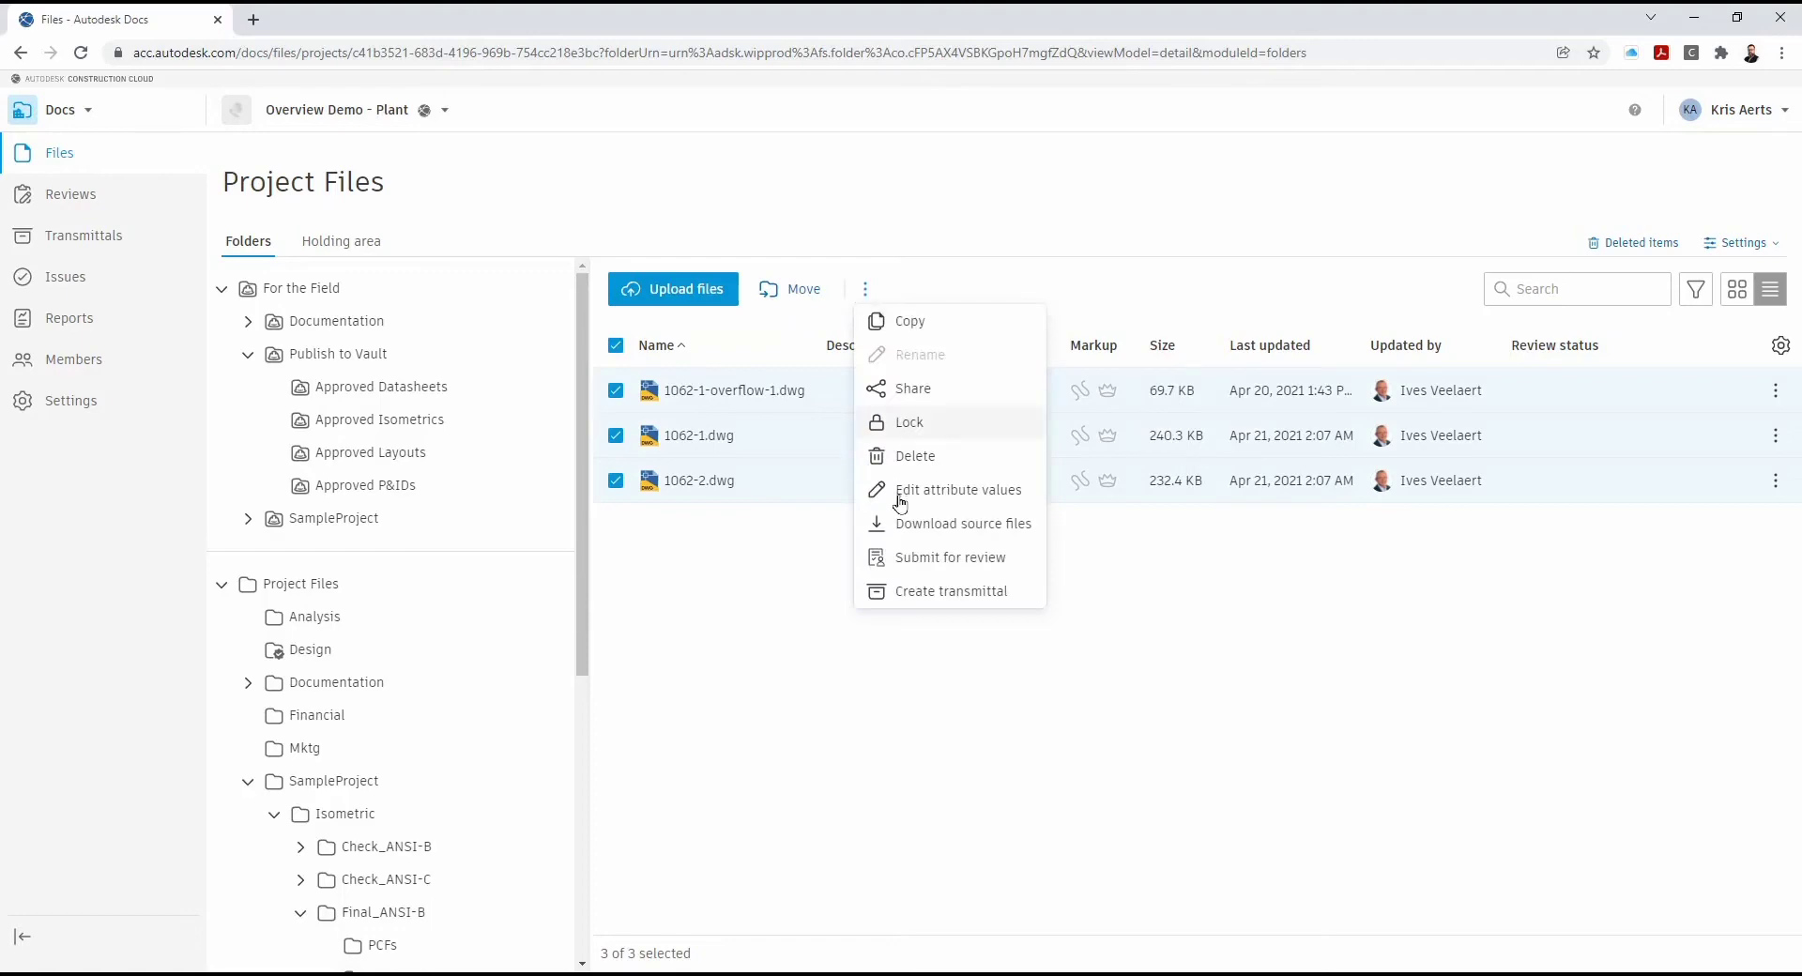
{"action": "left_click", "coordinate": [916, 563]}
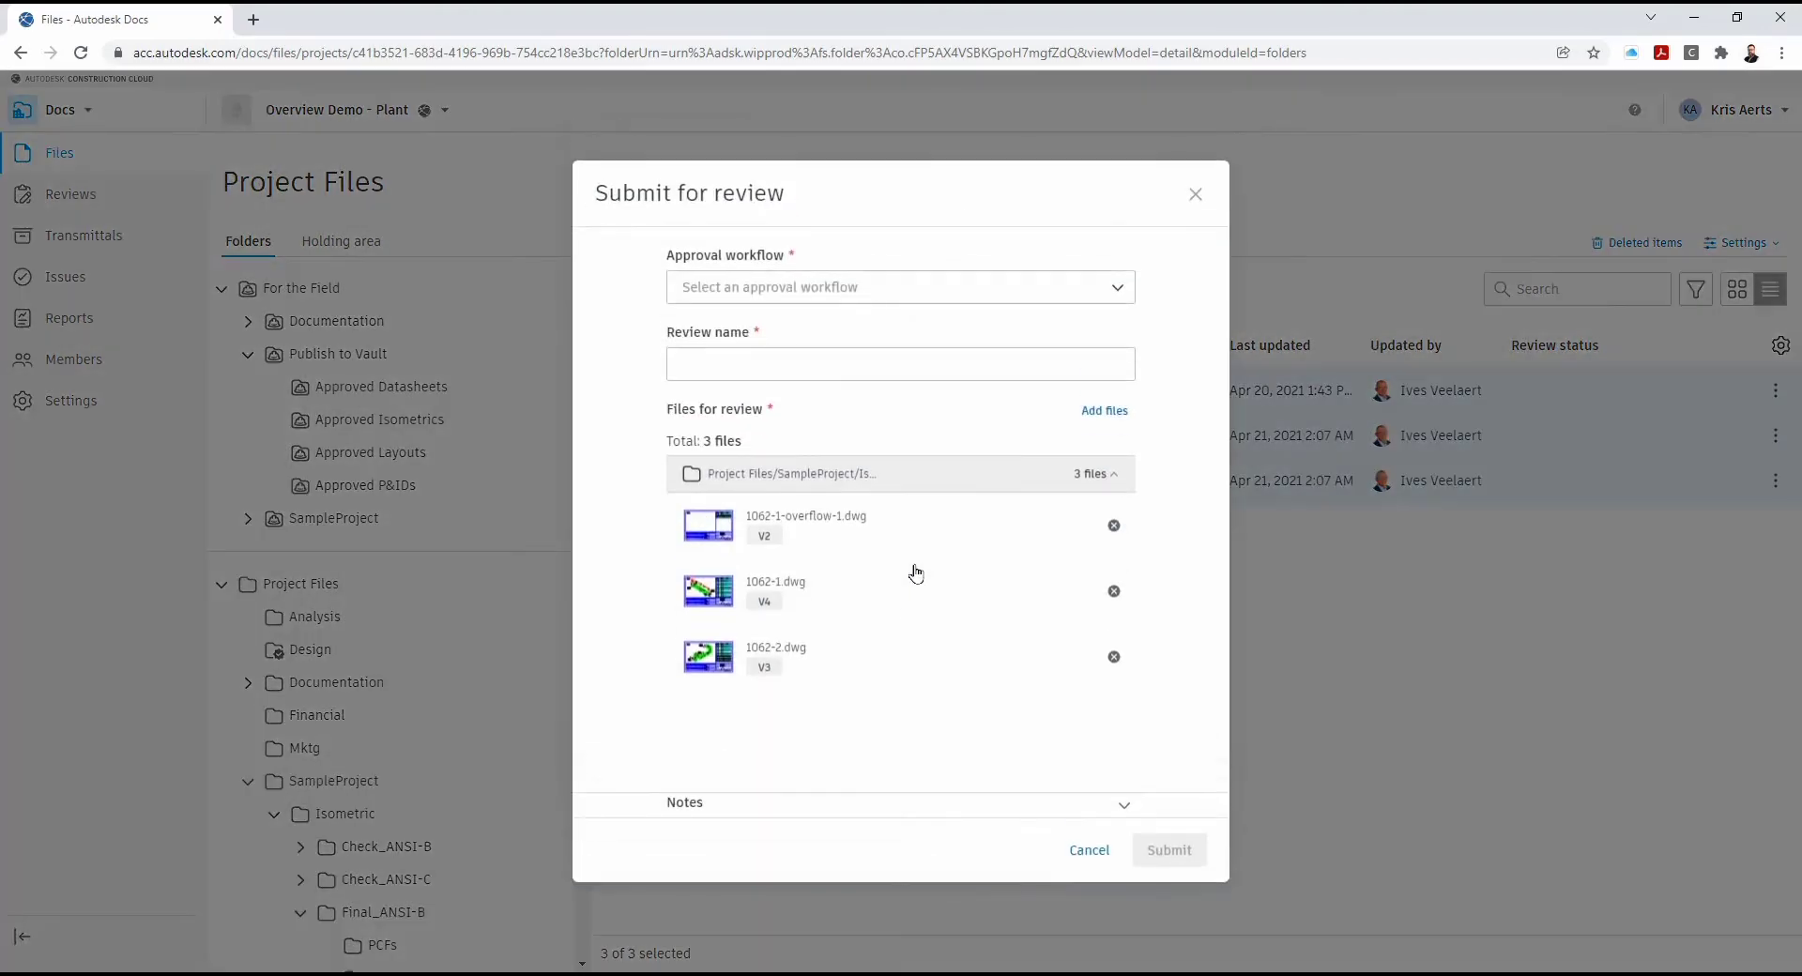
{"action": "left_click", "coordinate": [843, 286]}
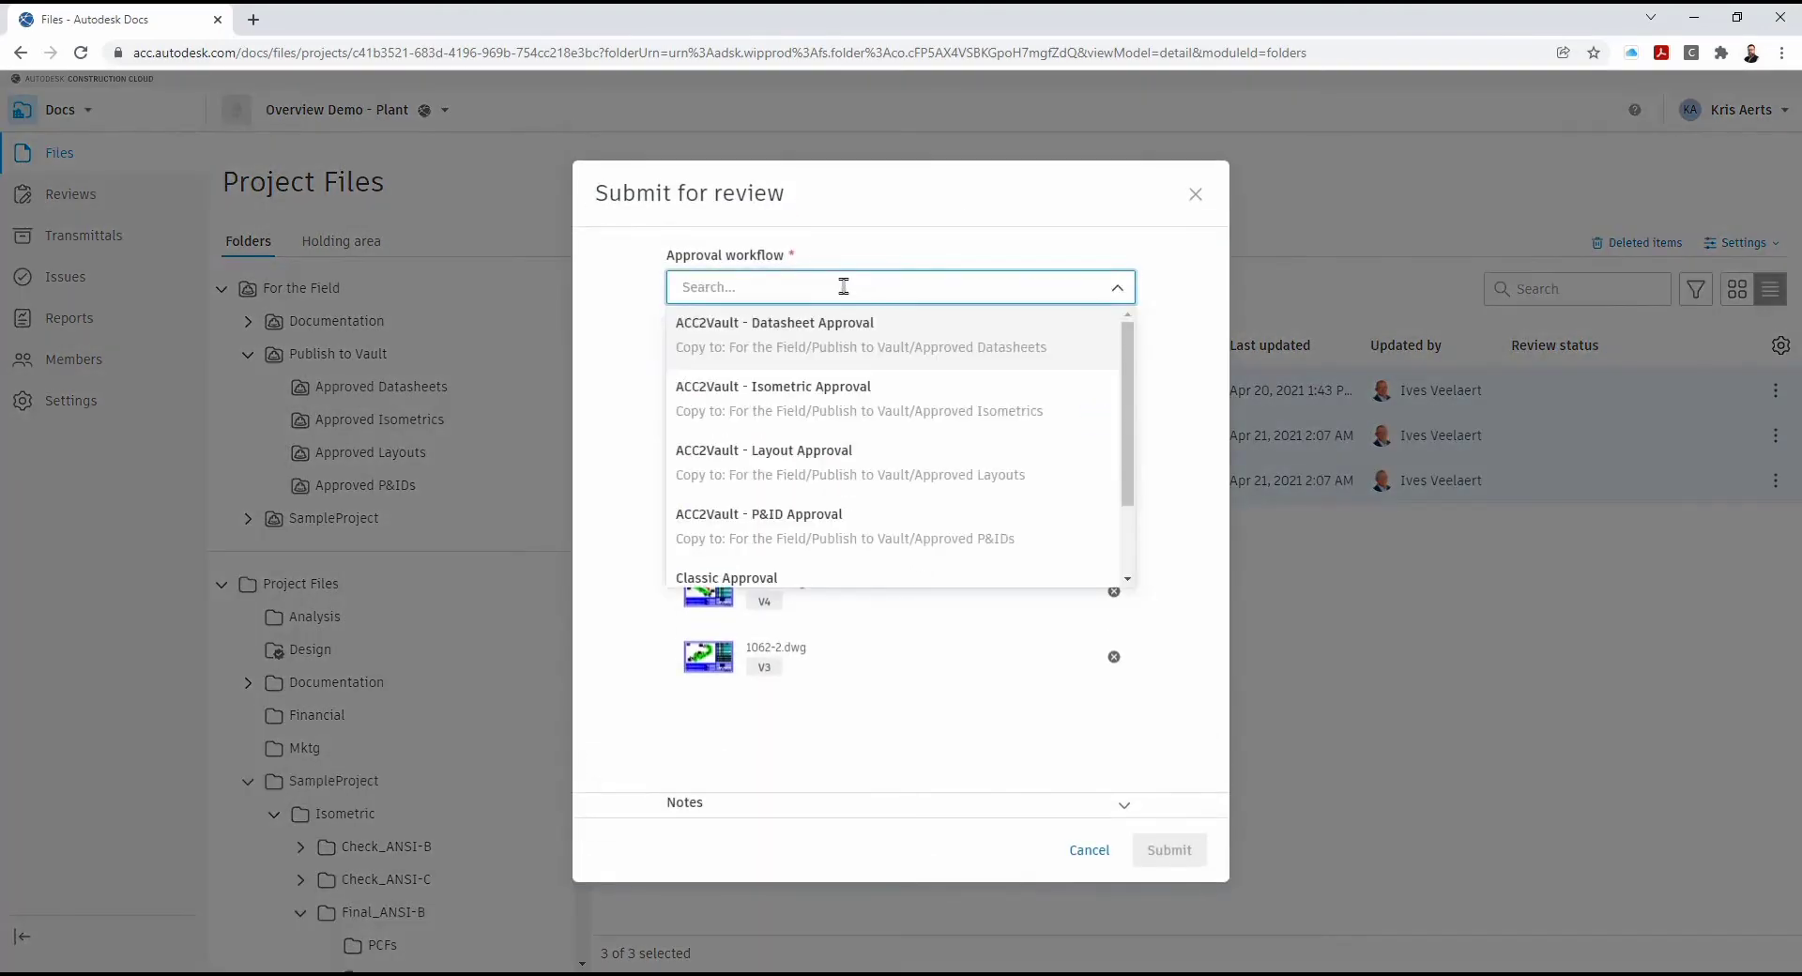
{"action": "left_click", "coordinate": [822, 428]}
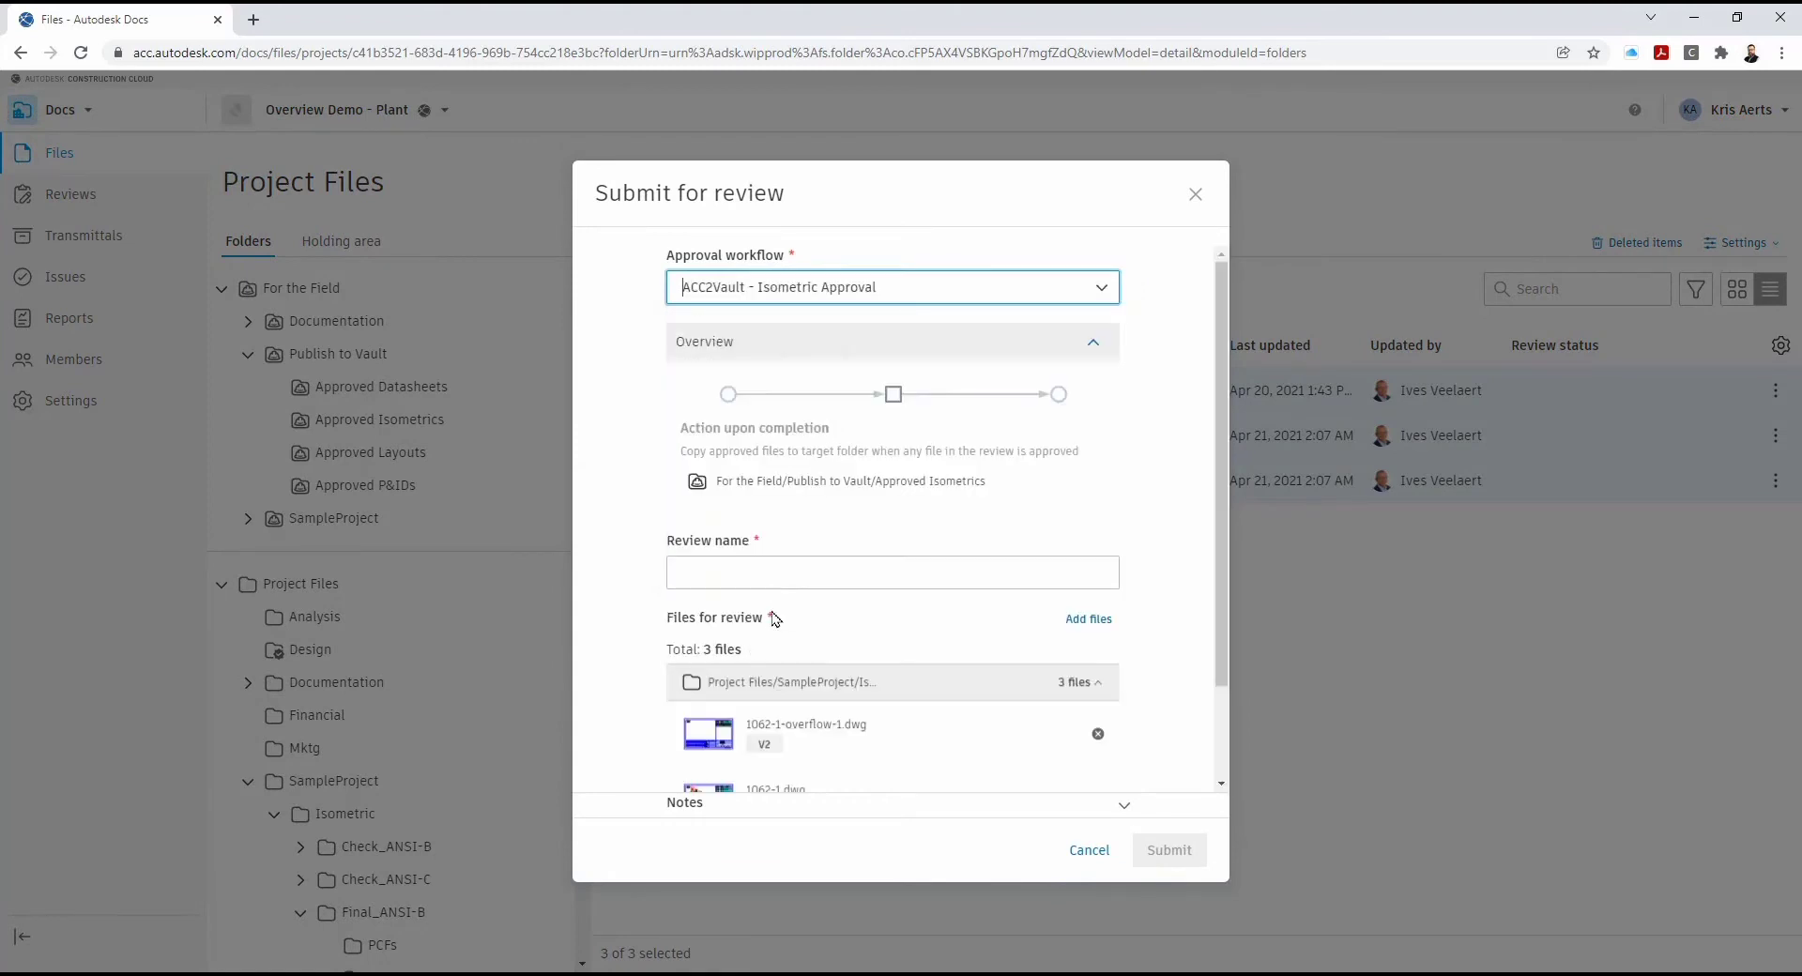
Name the review "Final Review dd31012022" and submit it
{"action": "left_click", "coordinate": [783, 576]}
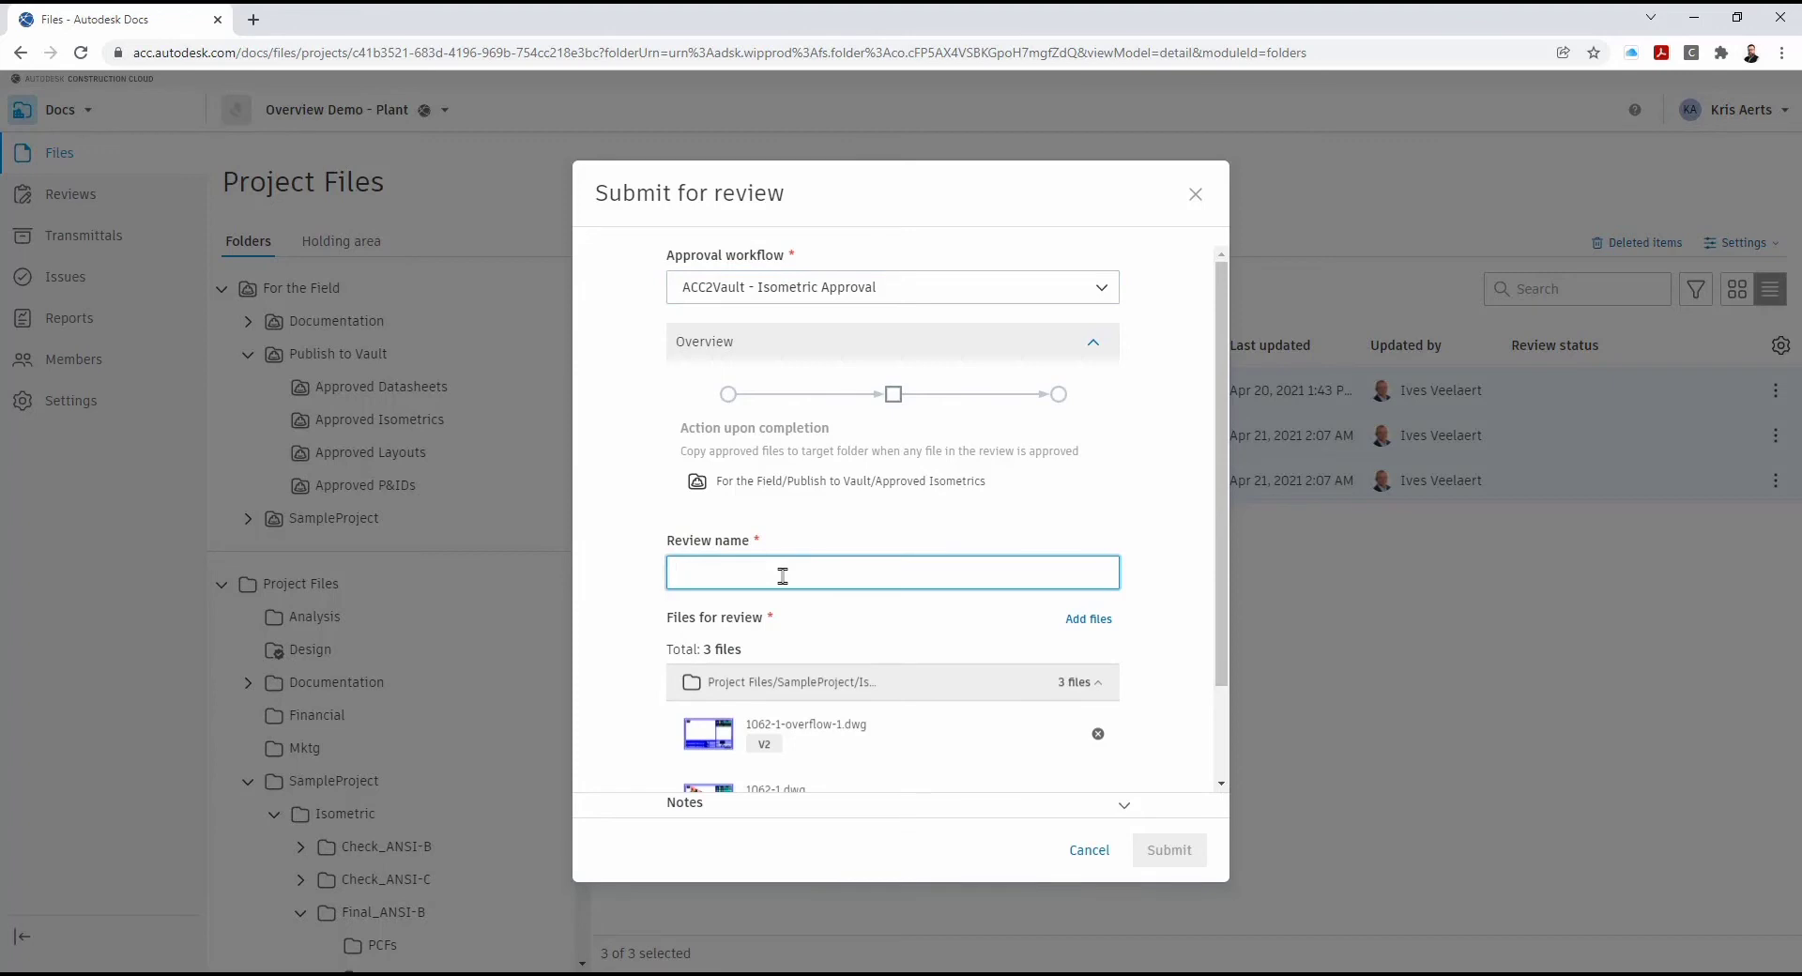
{"action": "type", "text": "F"}
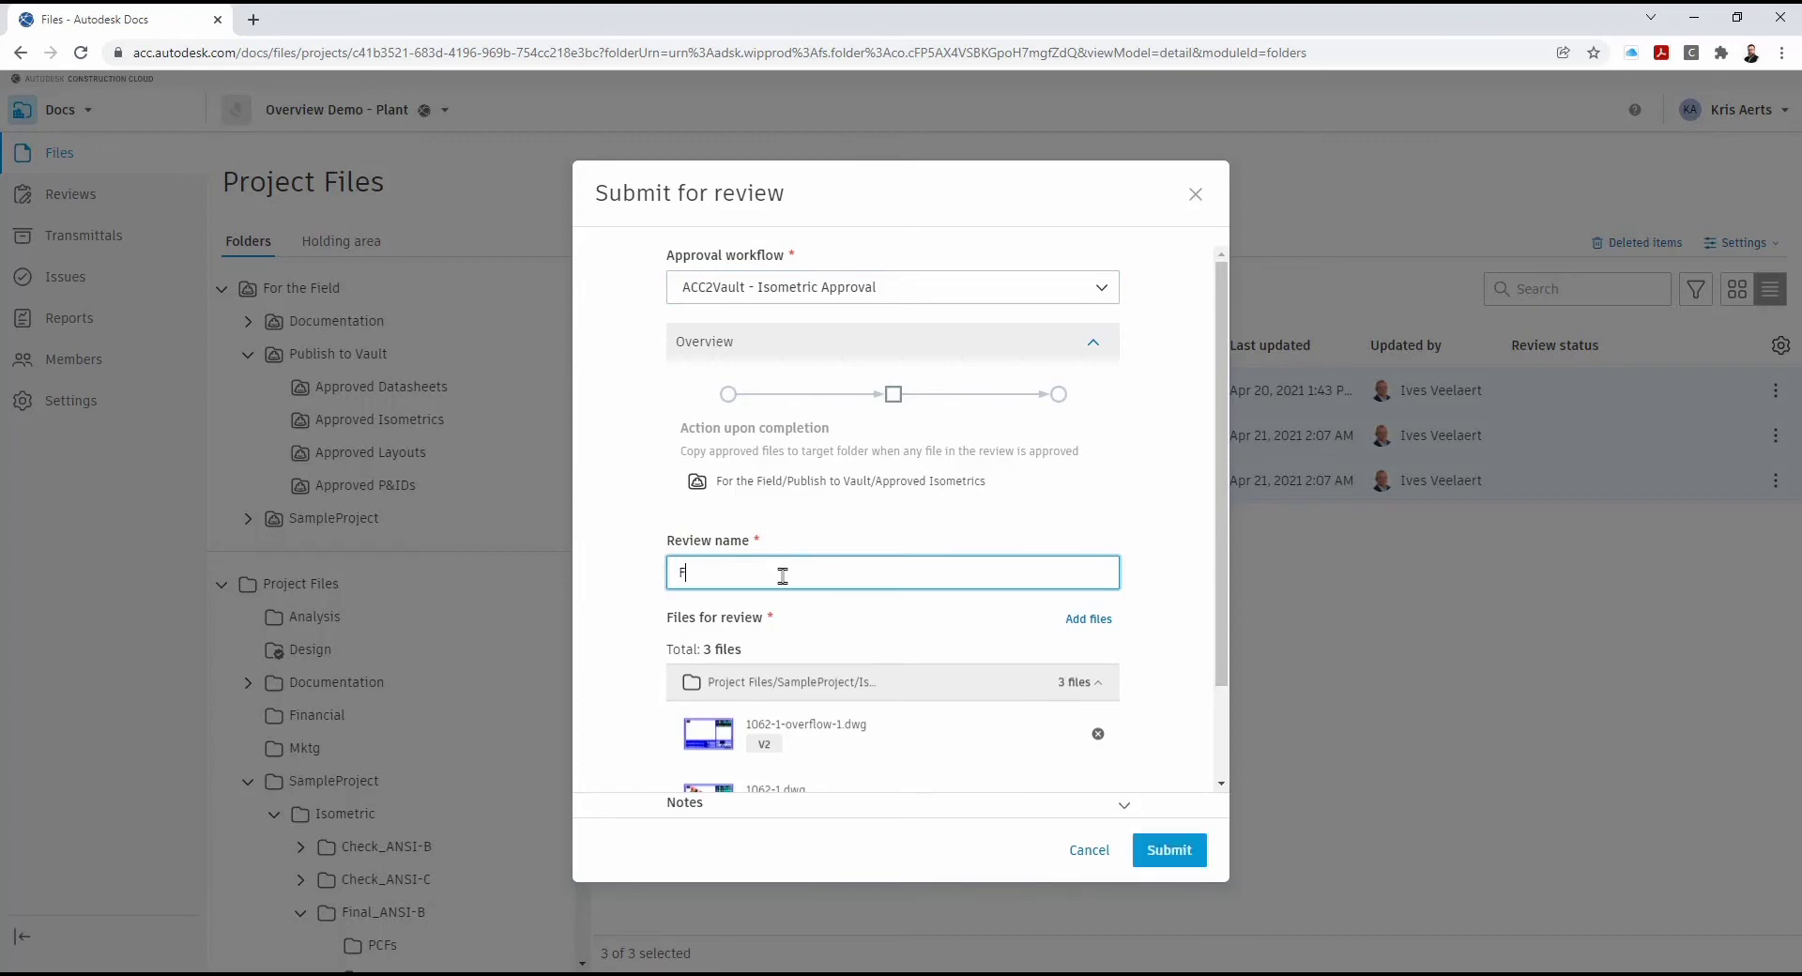
{"action": "type", "text": "inal Review dd31012022"}
{"action": "scroll", "coordinate": [839, 651], "scroll_direction": "down", "scroll_amount": 2}
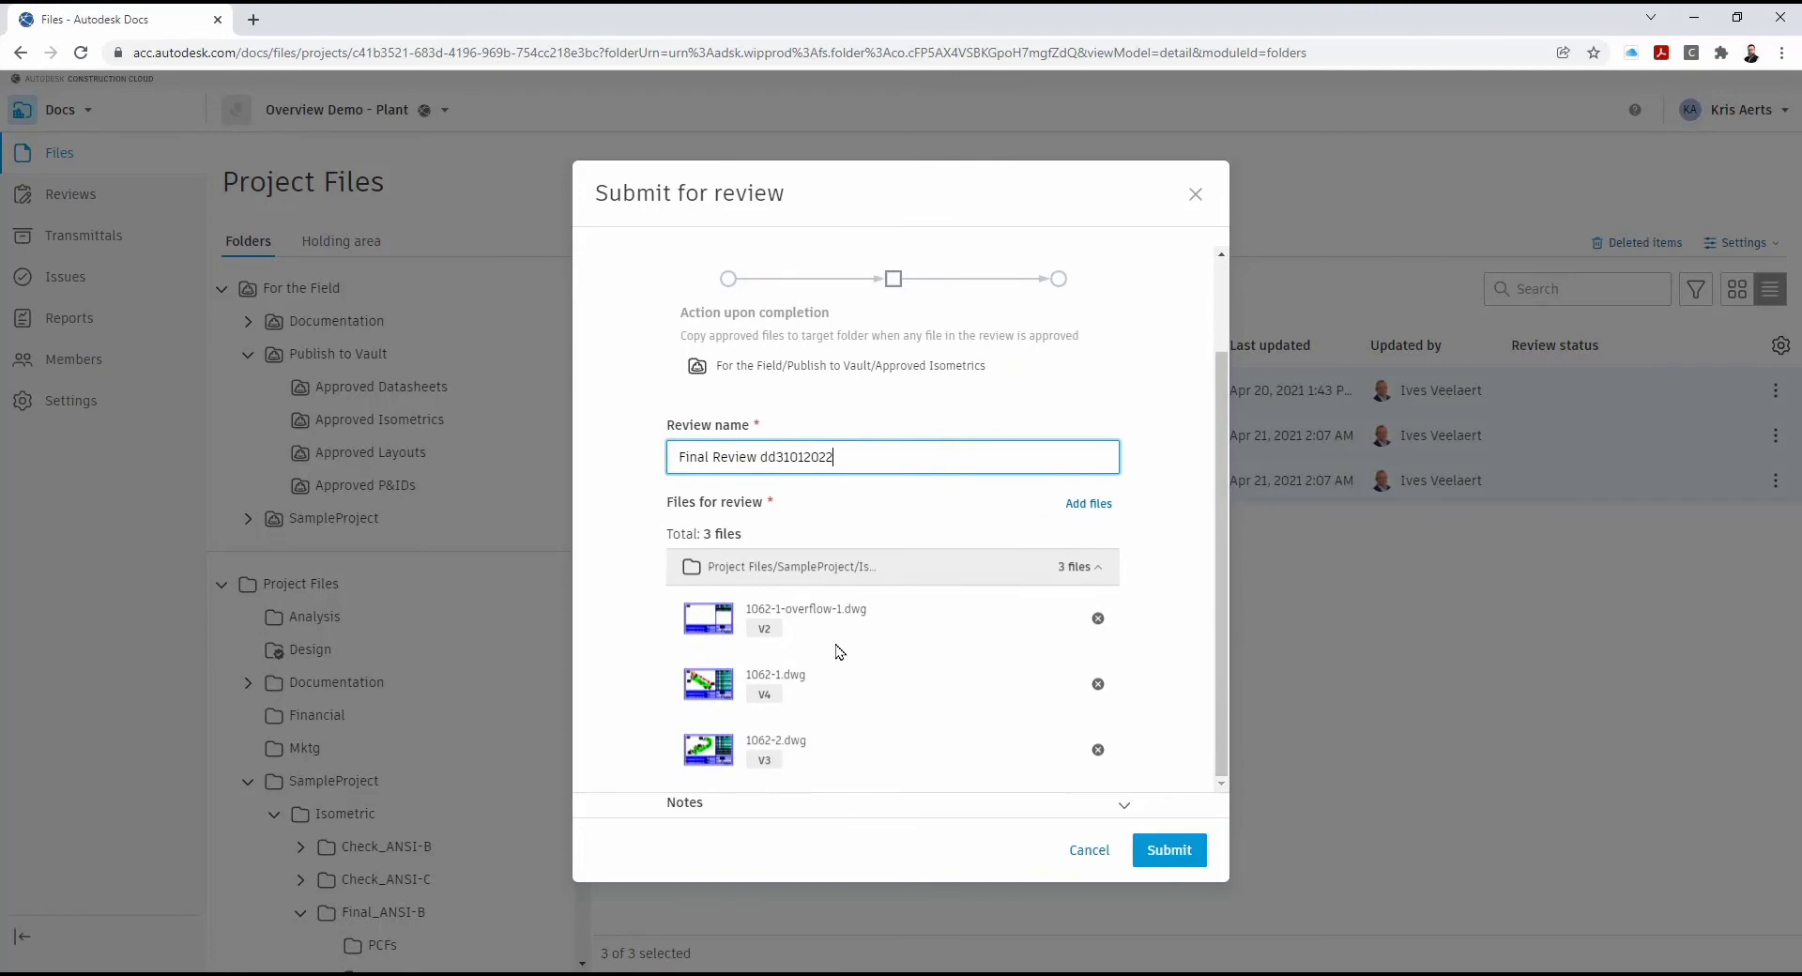
{"action": "left_click", "coordinate": [1185, 863]}
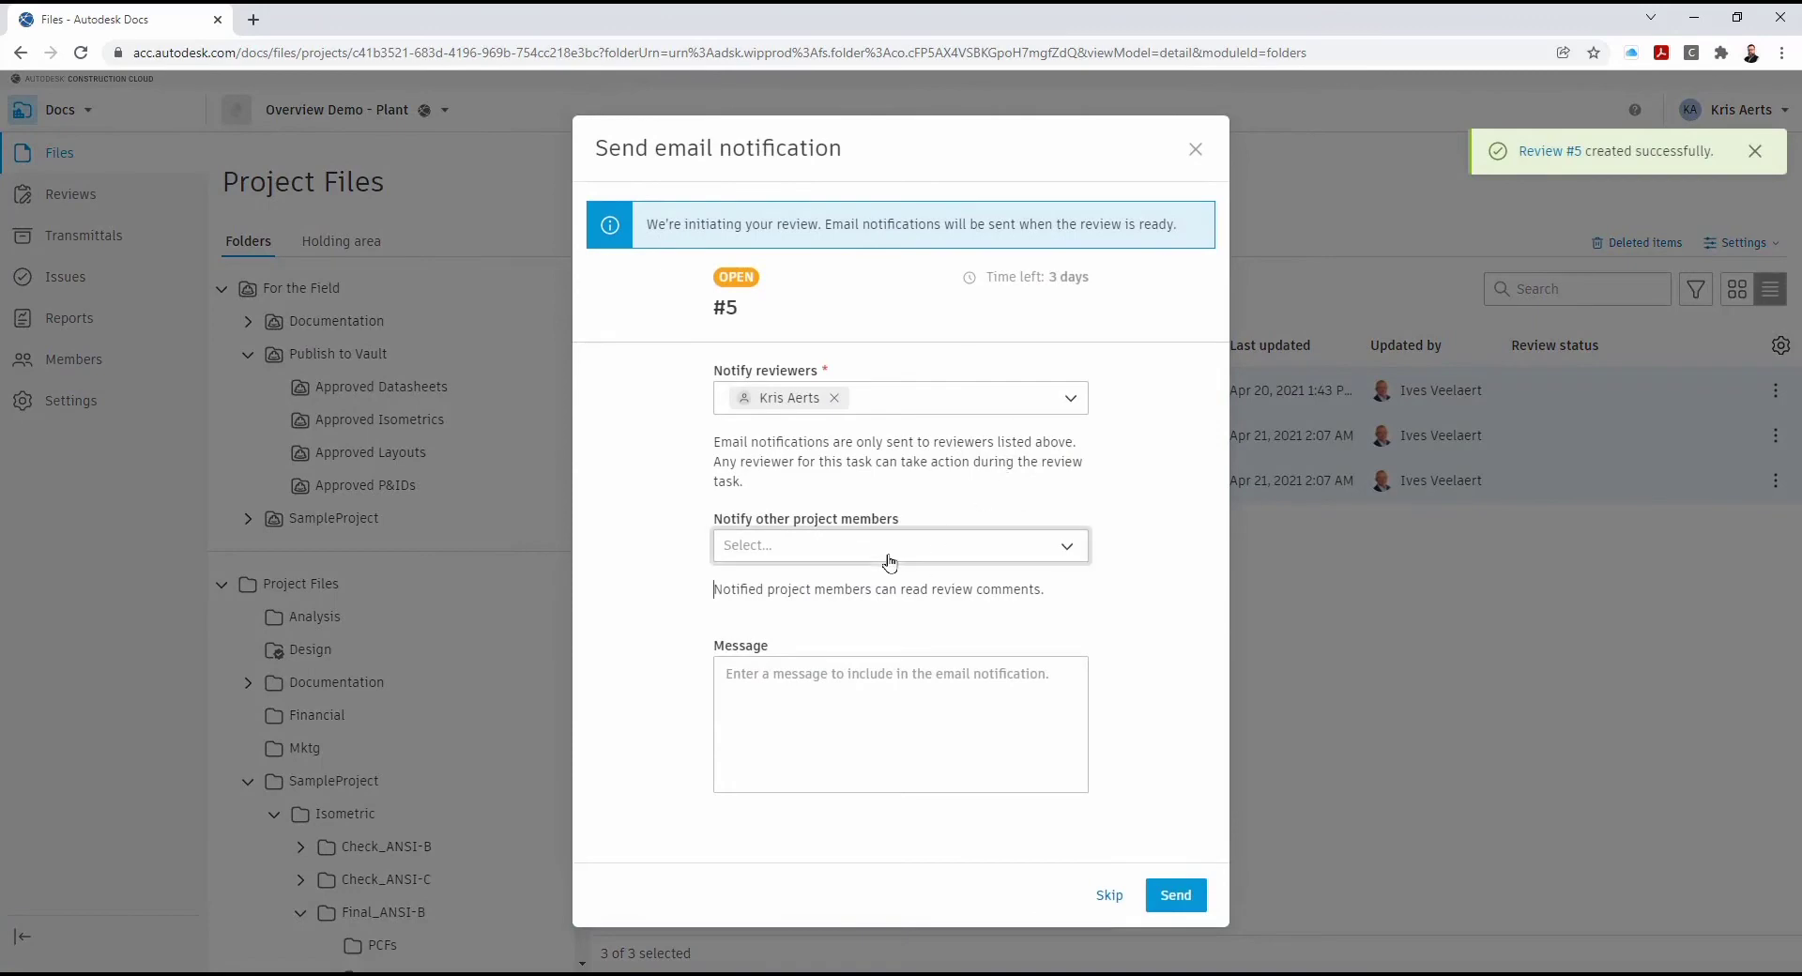
Add the project member to be informed about the review and send the email notification
{"action": "left_click", "coordinate": [890, 562]}
{"action": "left_click", "coordinate": [708, 524]}
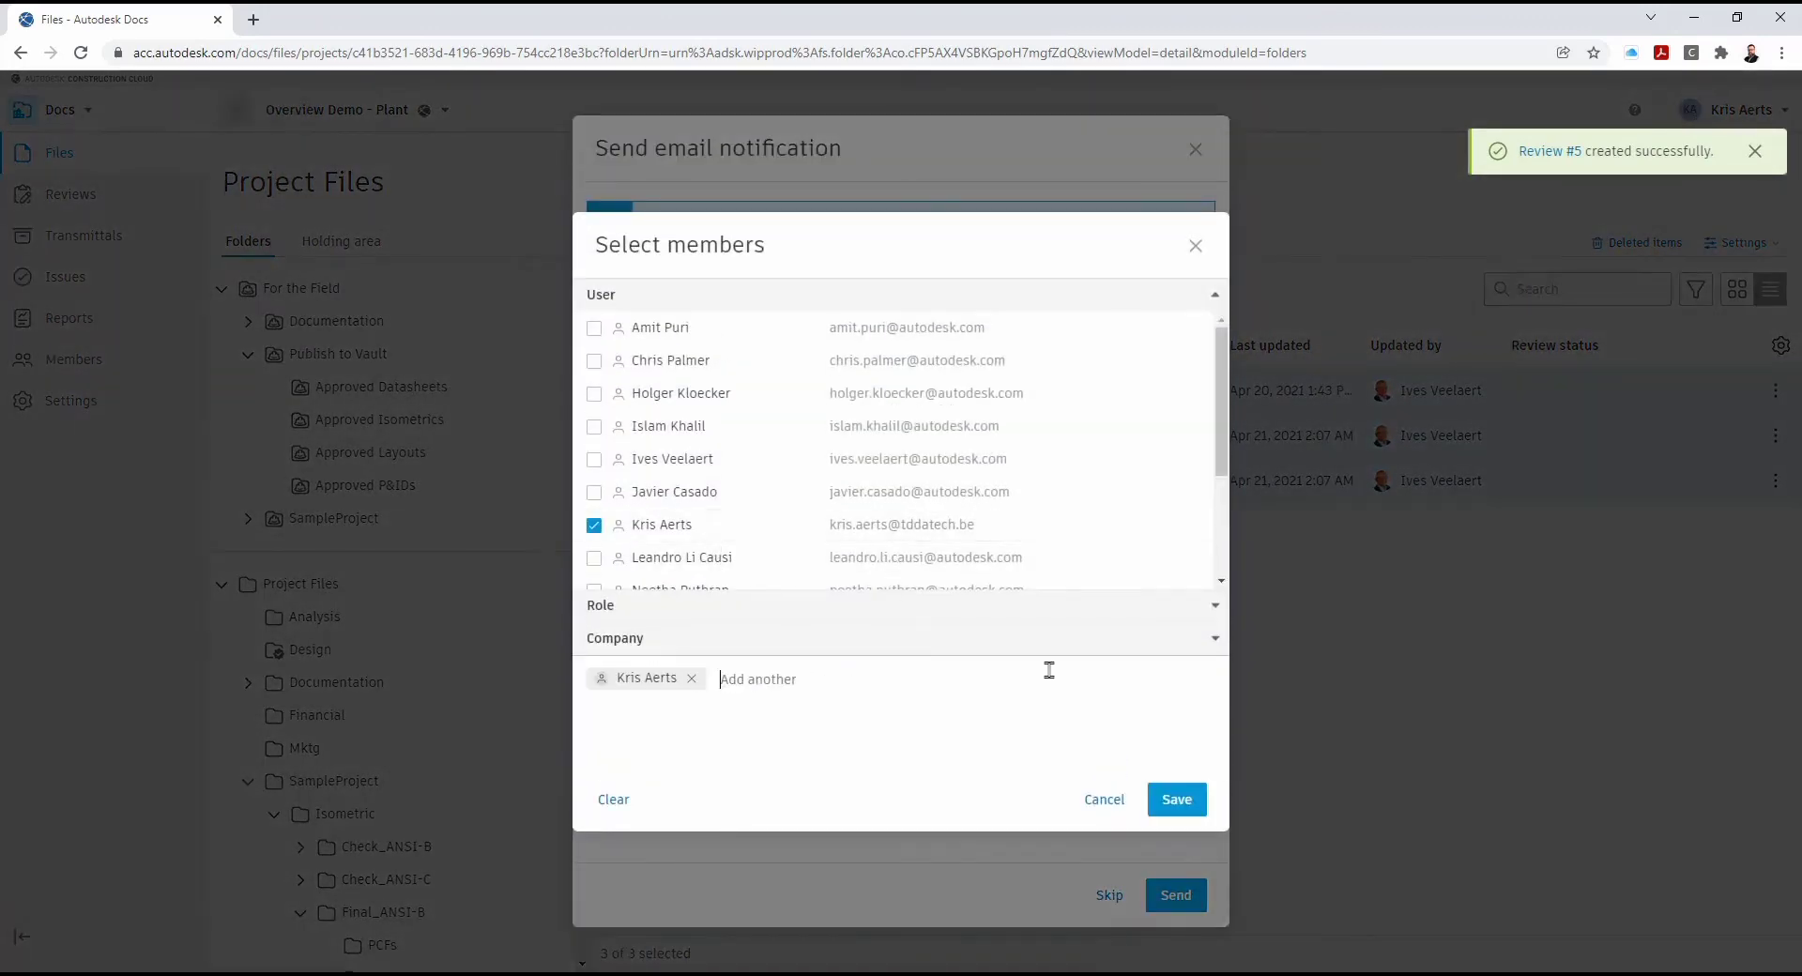
{"action": "left_click", "coordinate": [1181, 801]}
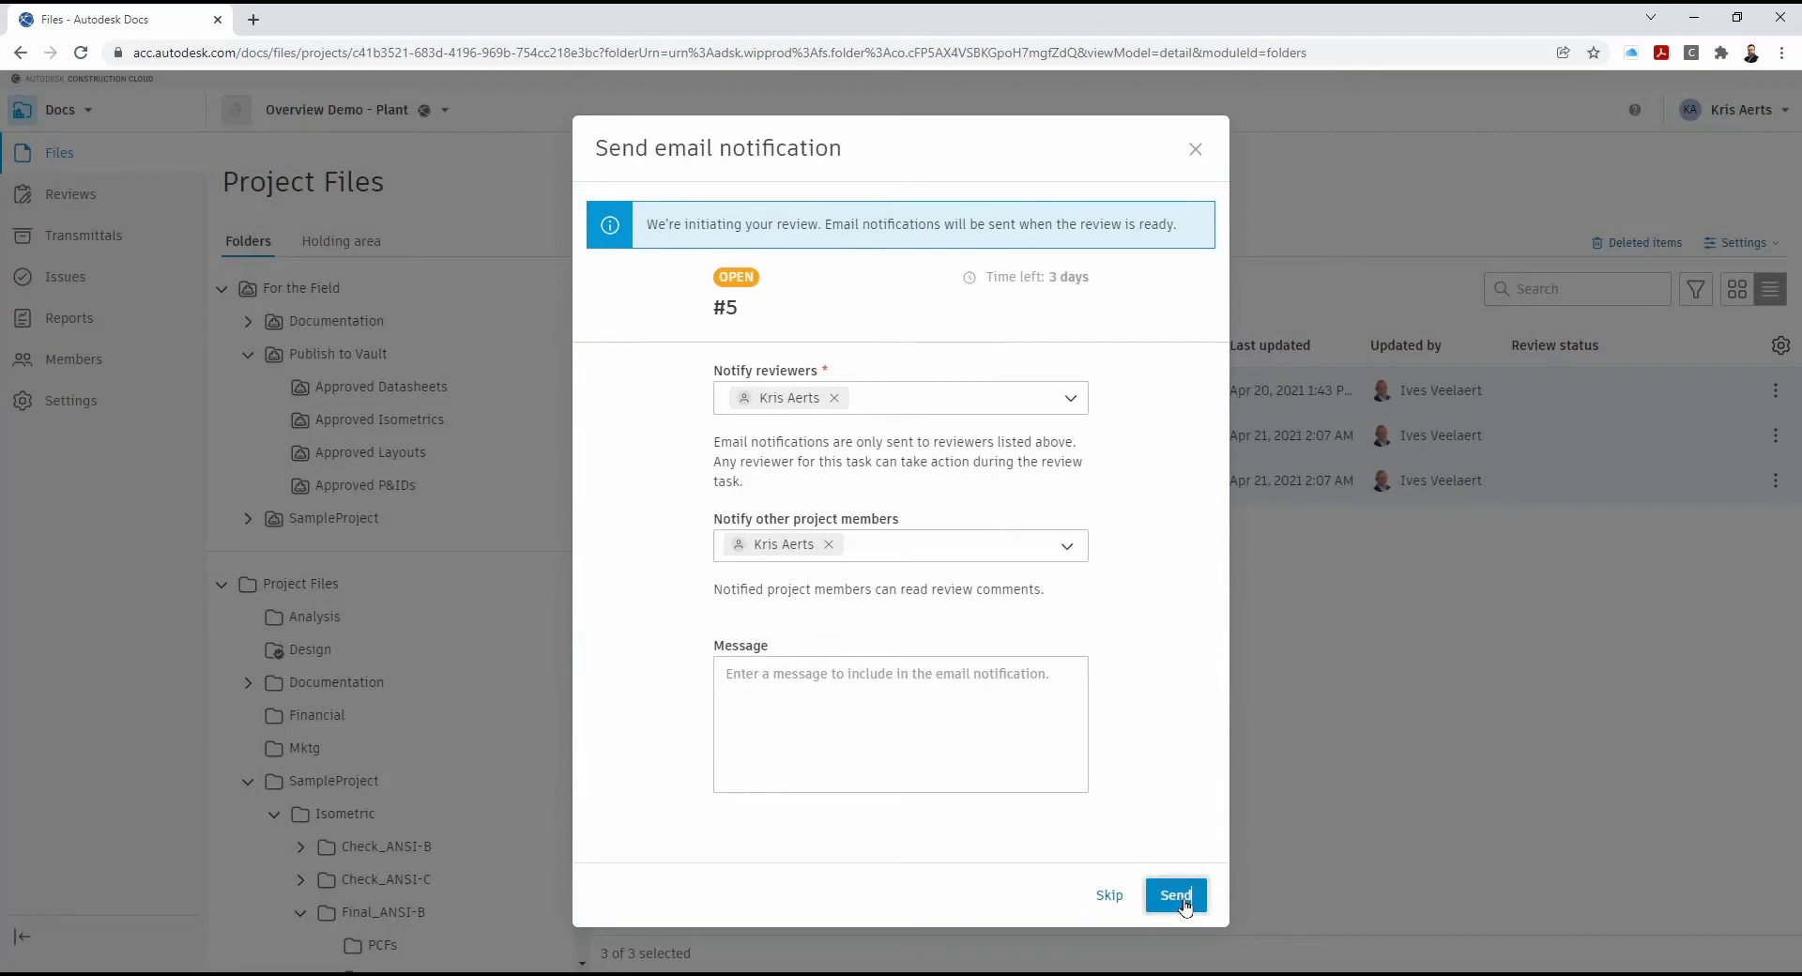
{"action": "left_click", "coordinate": [1175, 897]}
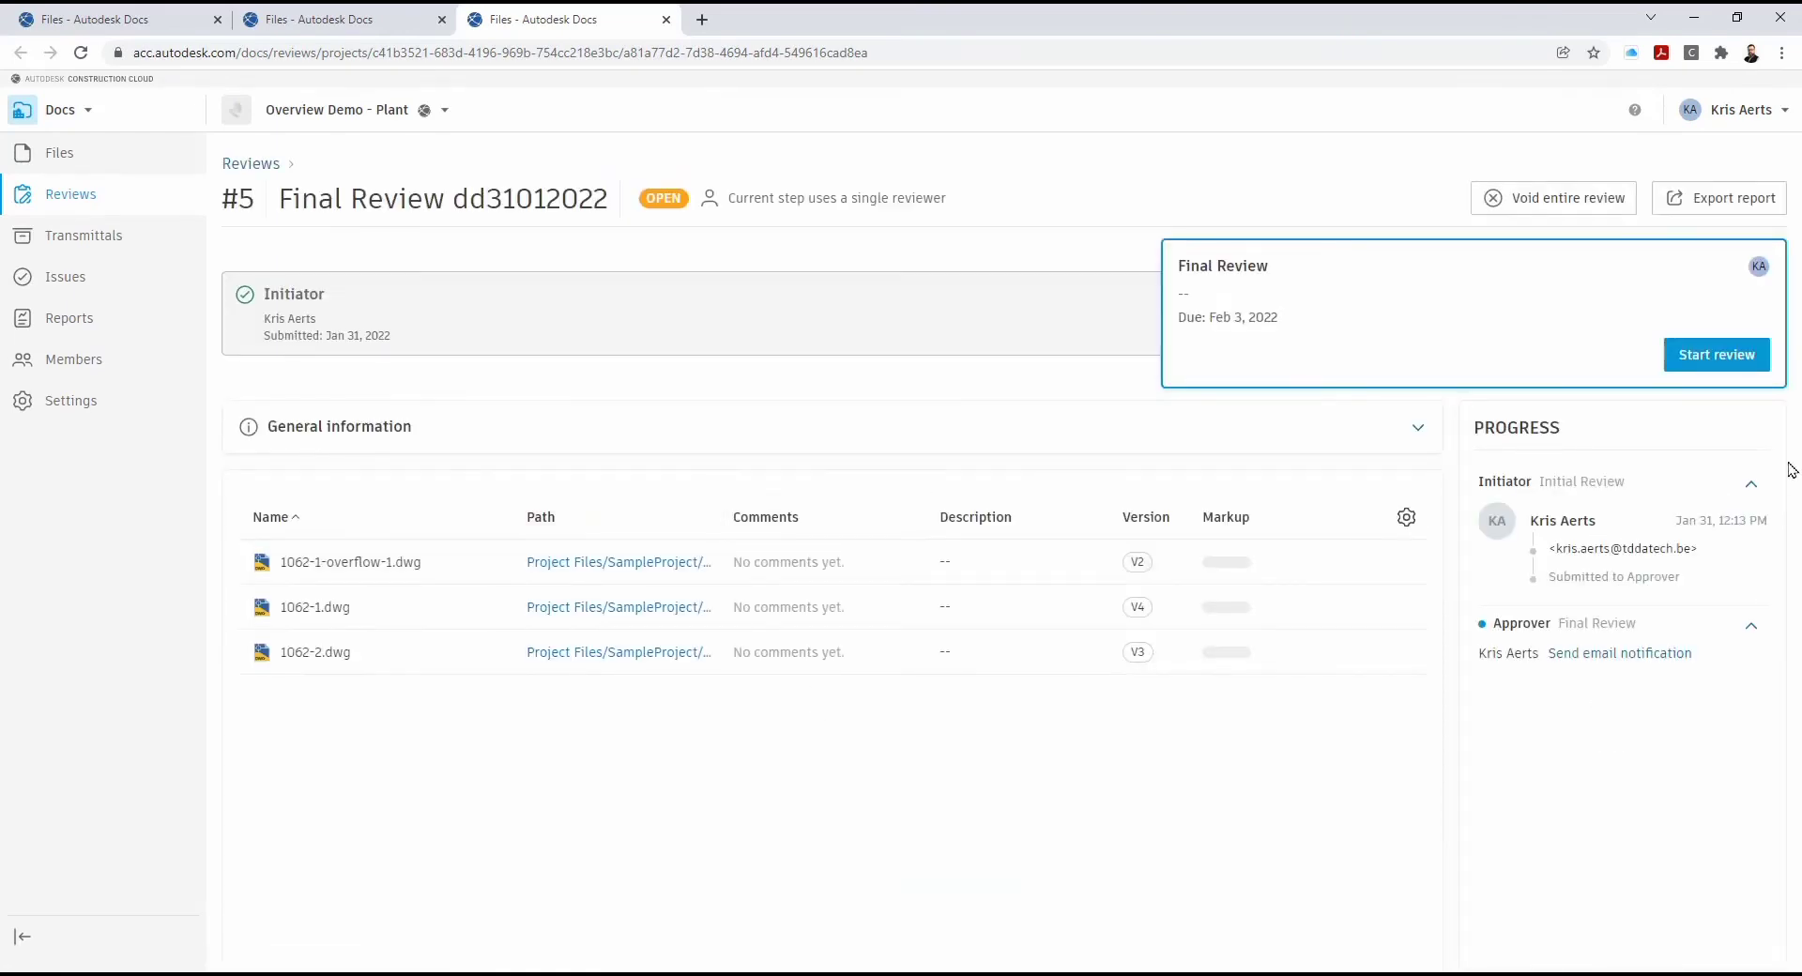
Carry out the final review, marking 1062-1-overflow-1.dwg and 1062-1.dwg as Approved and 1062-2.dwg as Rejected, and submit it
{"action": "left_click", "coordinate": [1724, 362]}
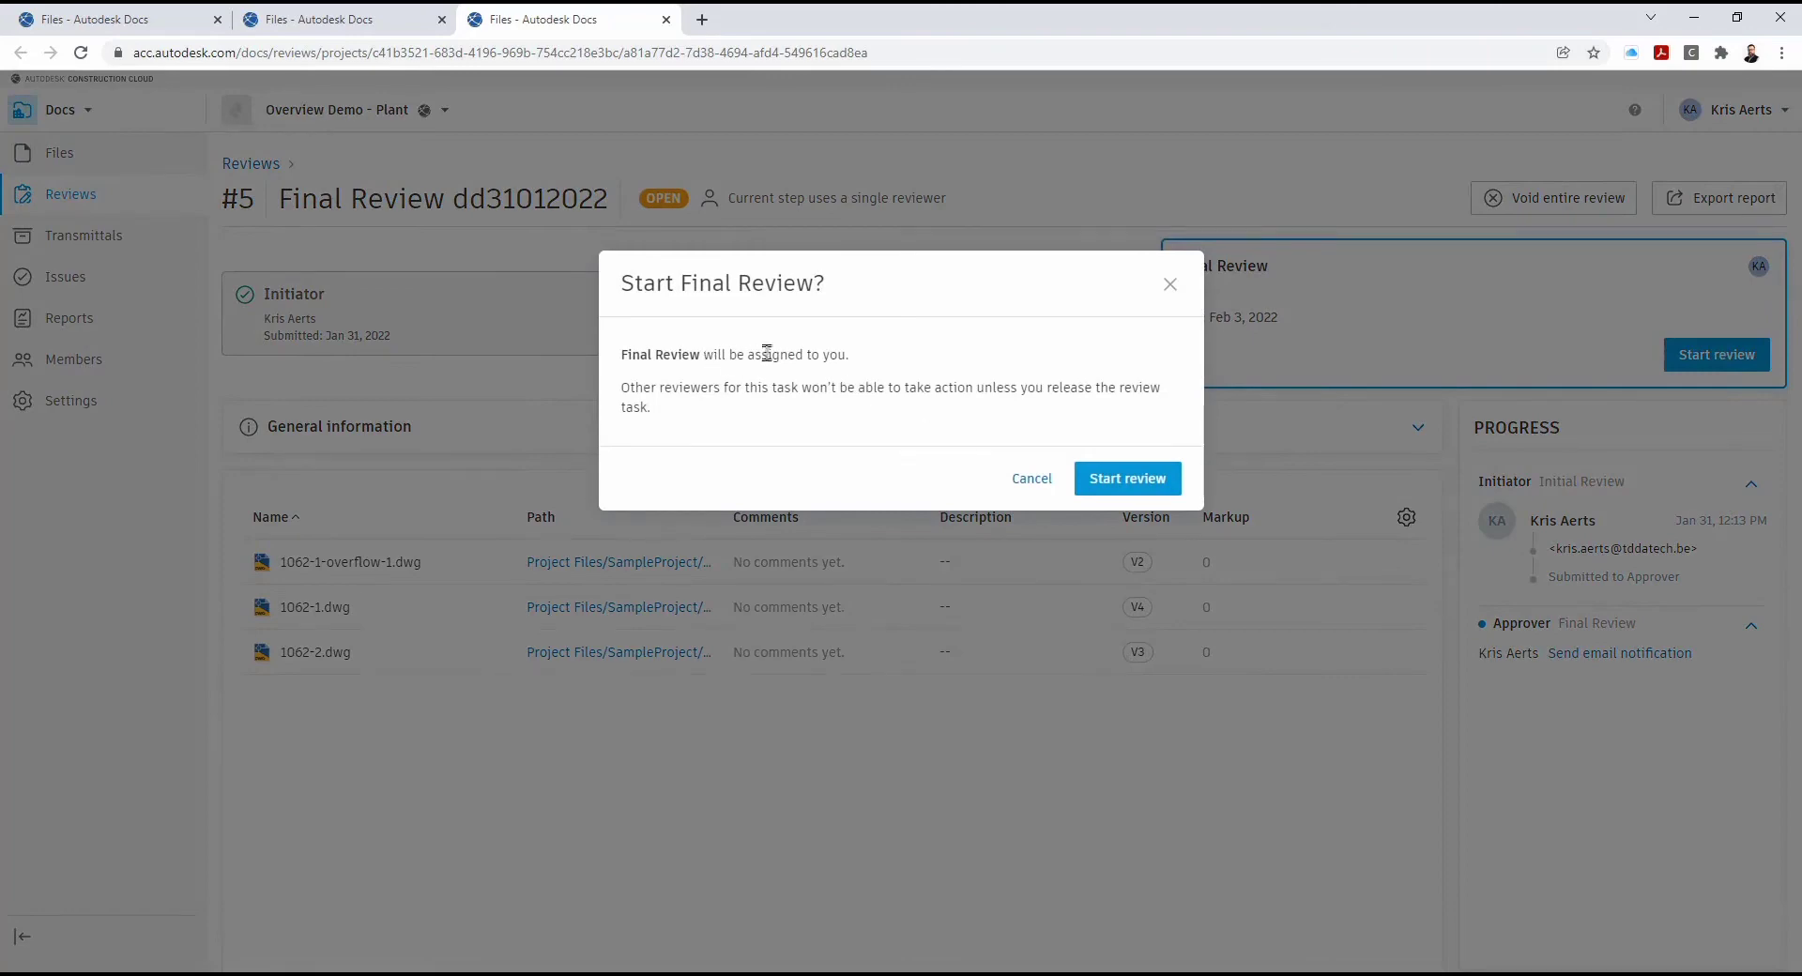
{"action": "left_click", "coordinate": [1117, 488]}
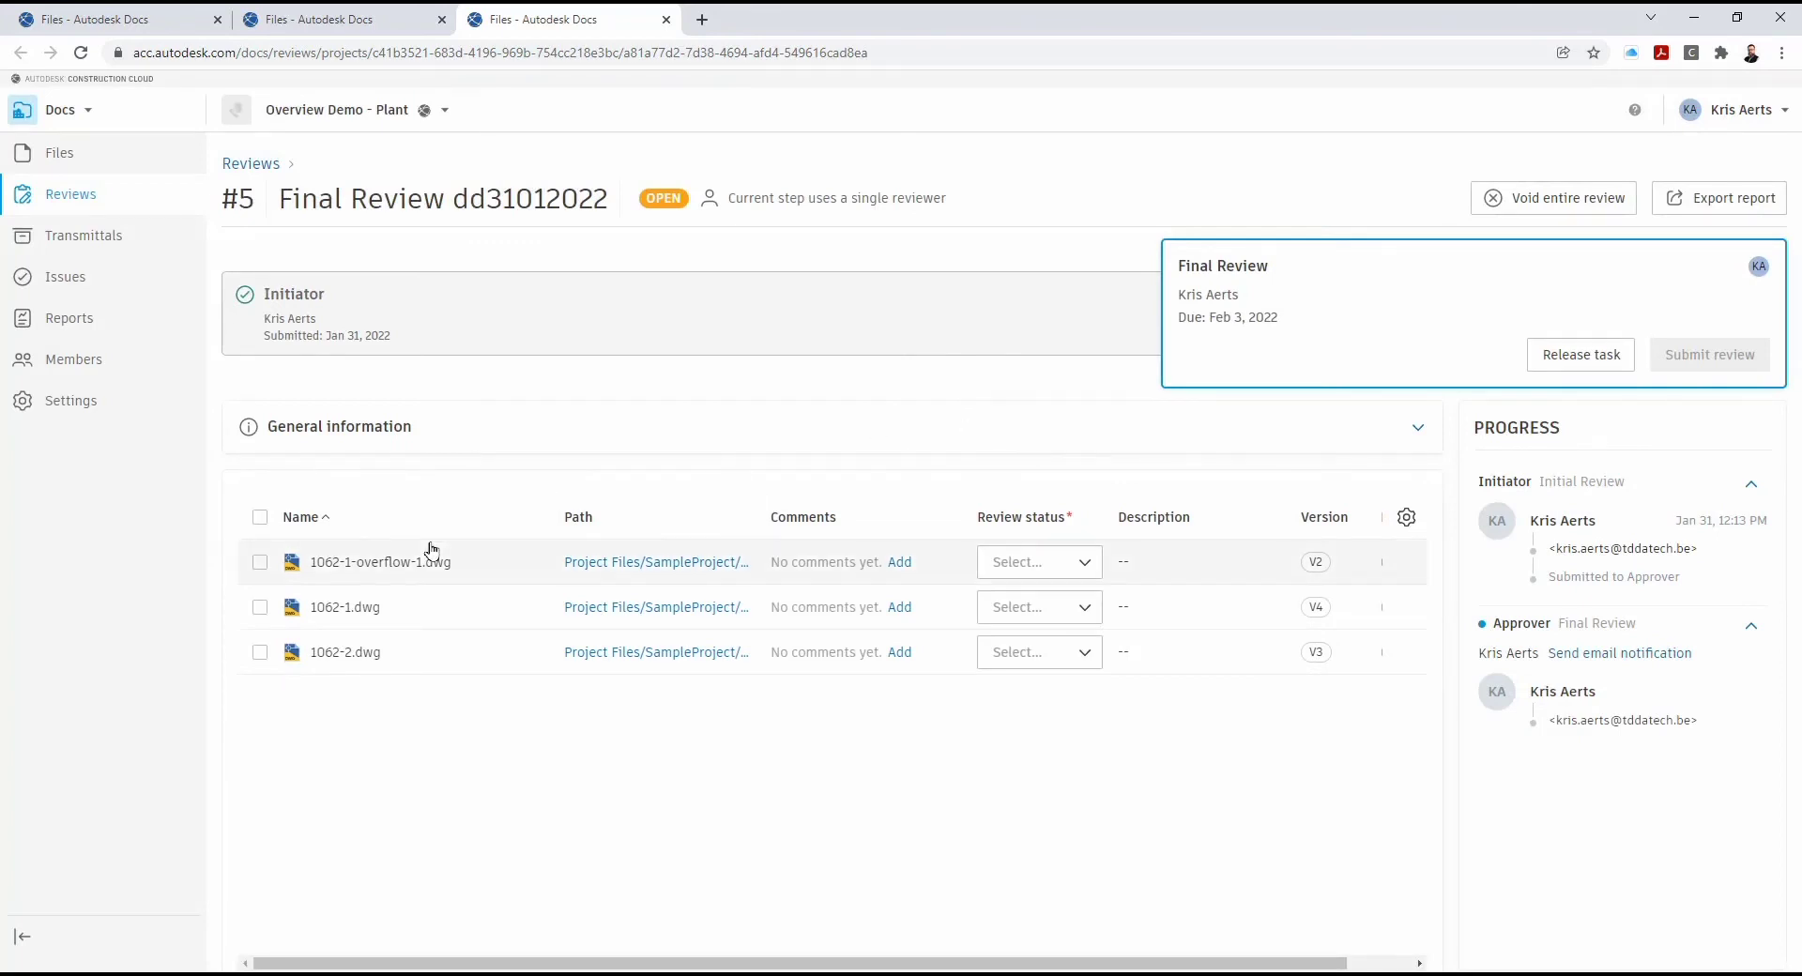
{"action": "left_click", "coordinate": [261, 526]}
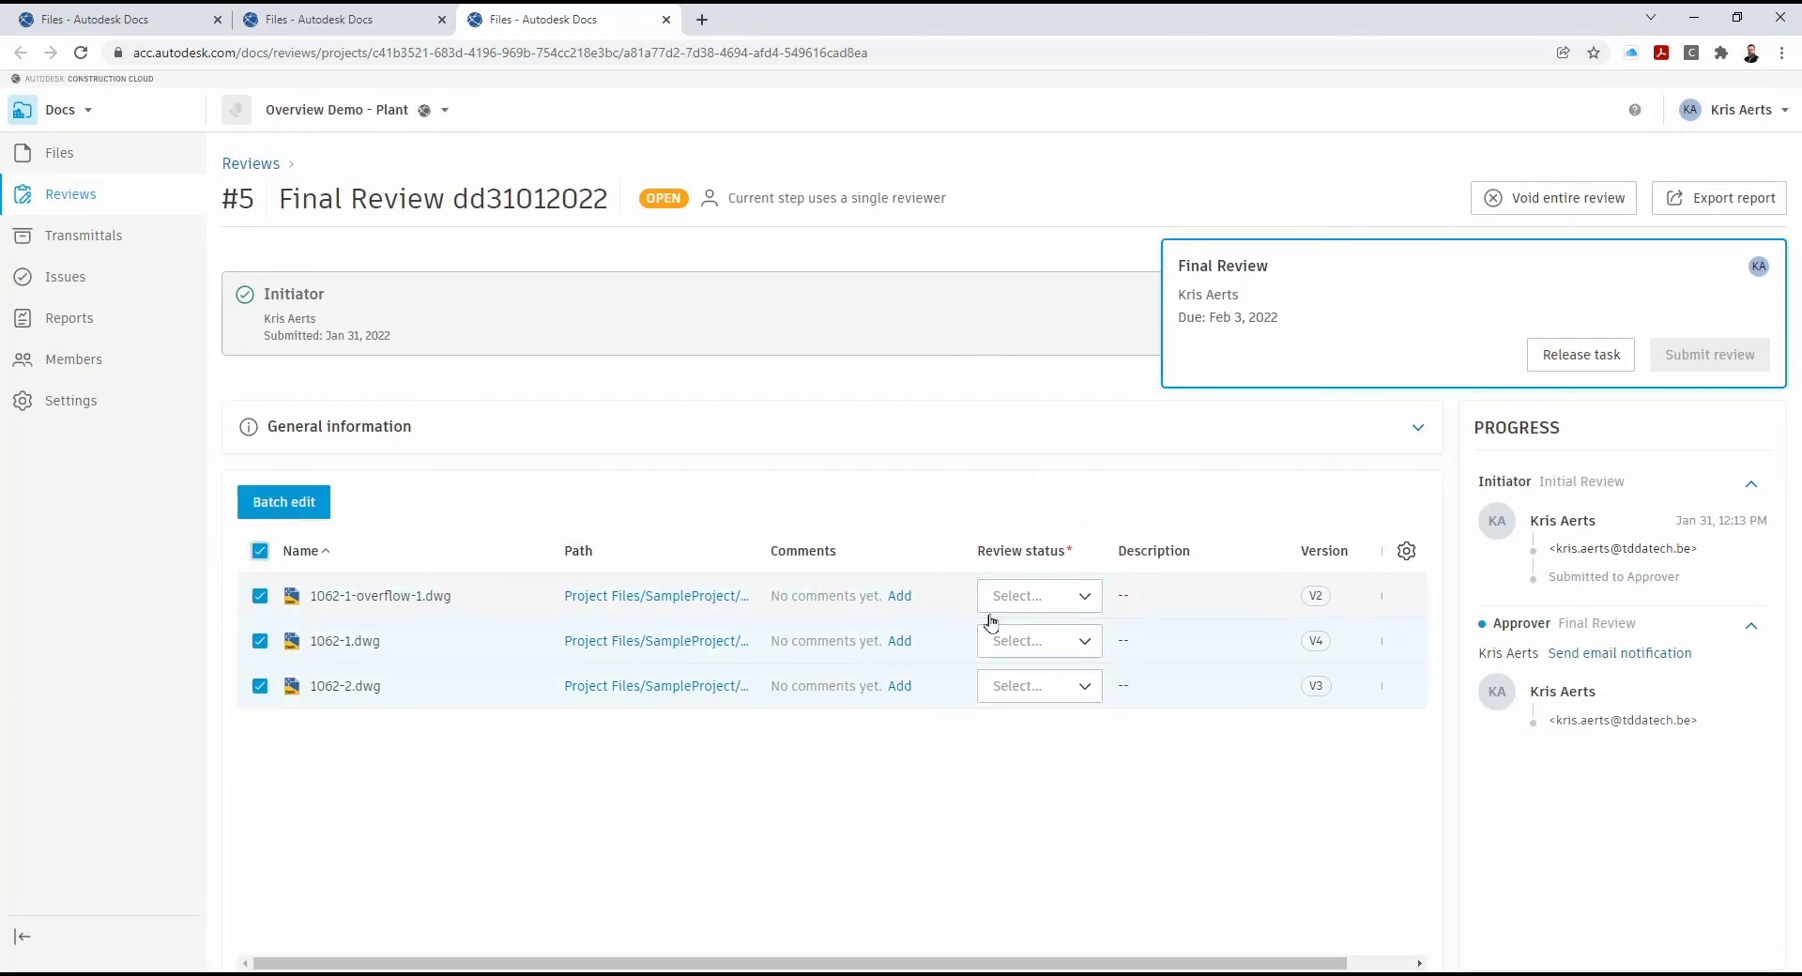
{"action": "left_click", "coordinate": [1098, 596]}
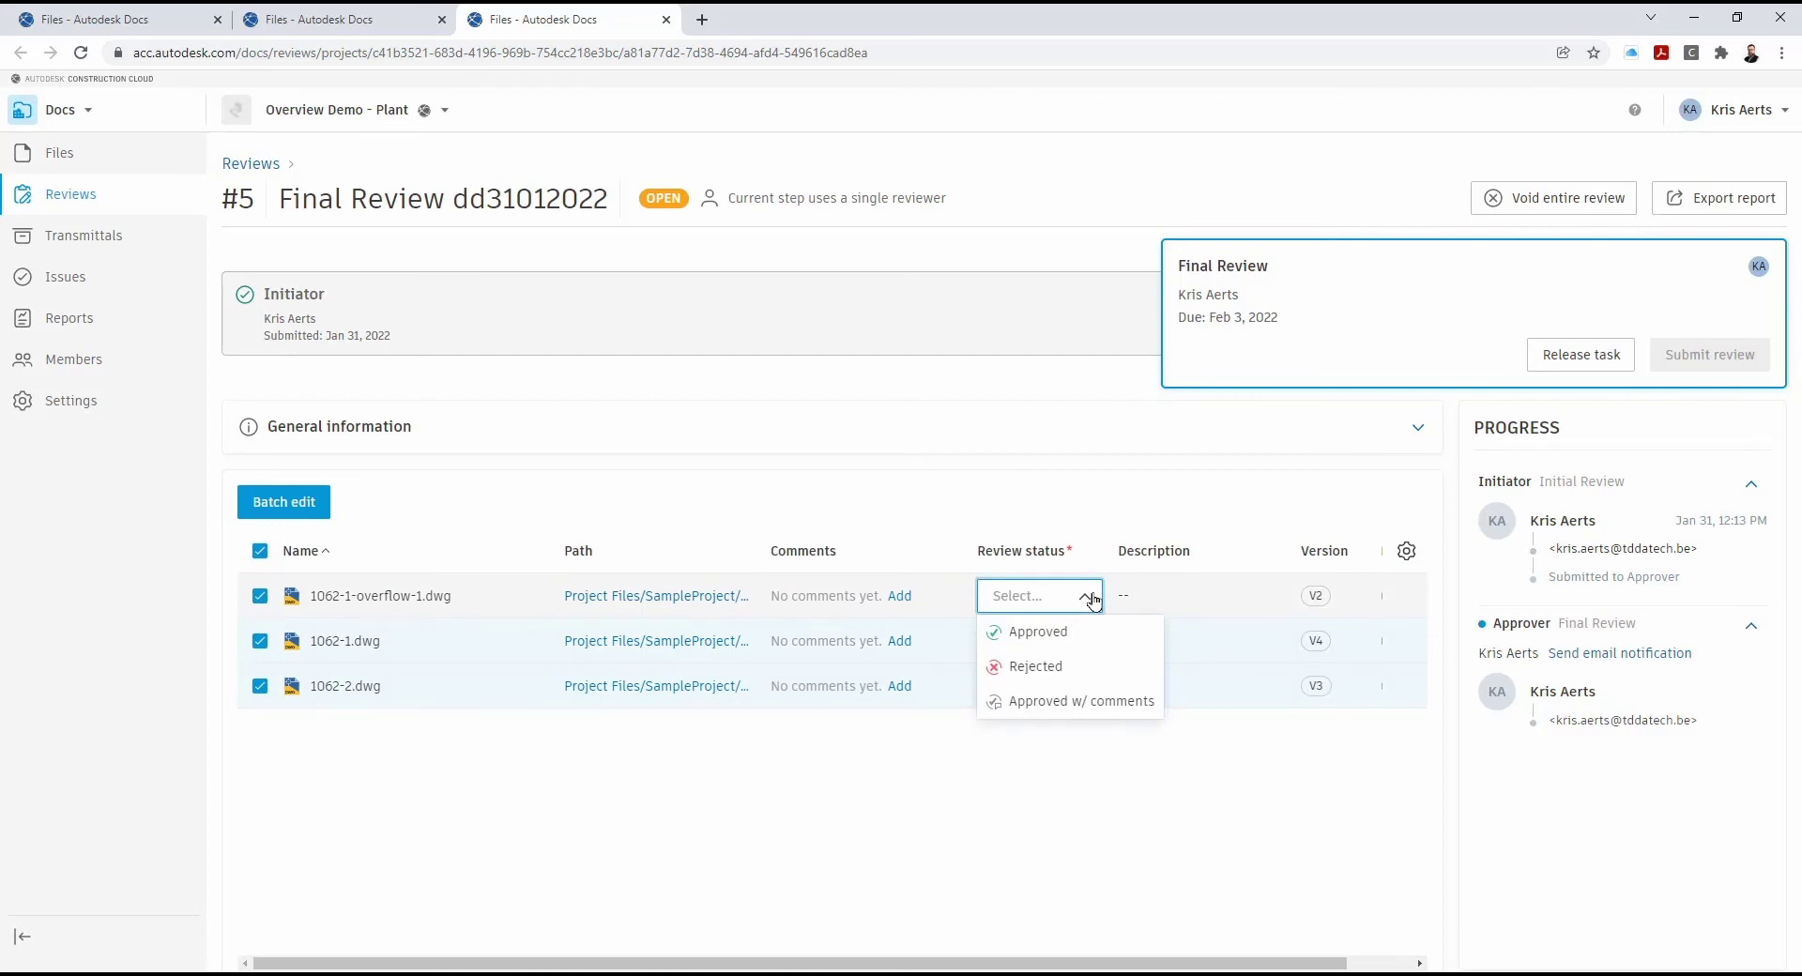
{"action": "left_click", "coordinate": [1044, 632]}
{"action": "left_click", "coordinate": [1092, 645]}
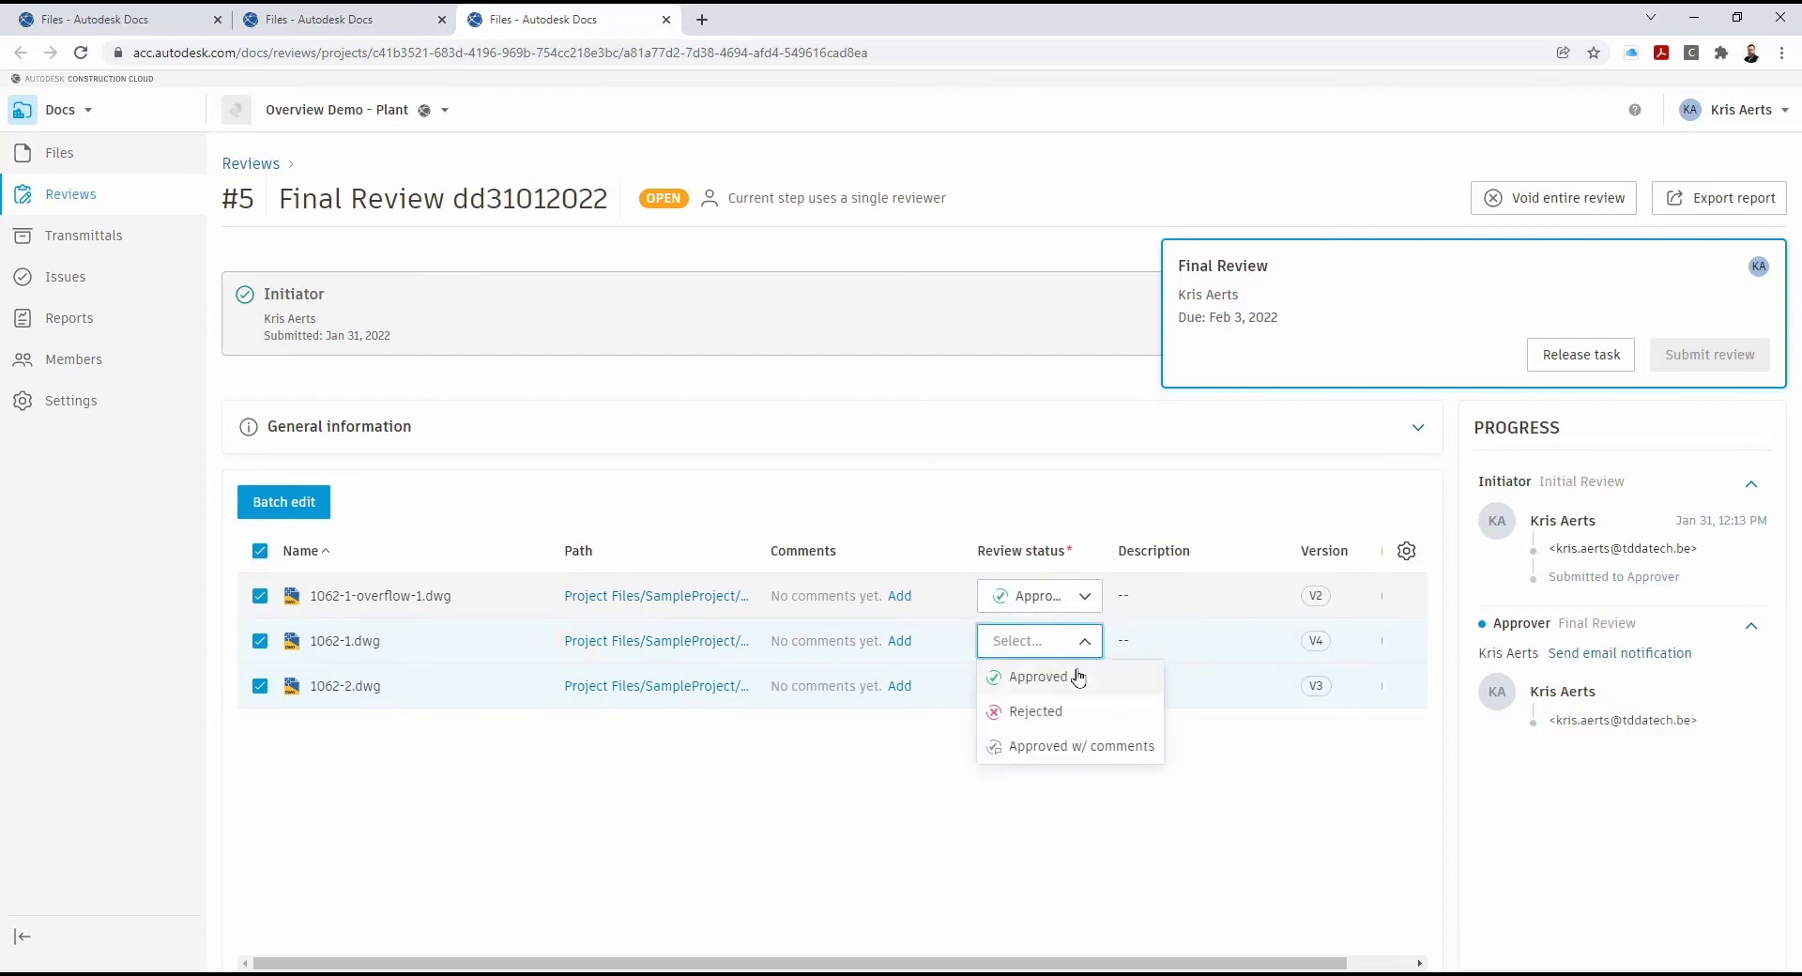
{"action": "left_click", "coordinate": [1078, 676]}
{"action": "left_click", "coordinate": [1086, 692]}
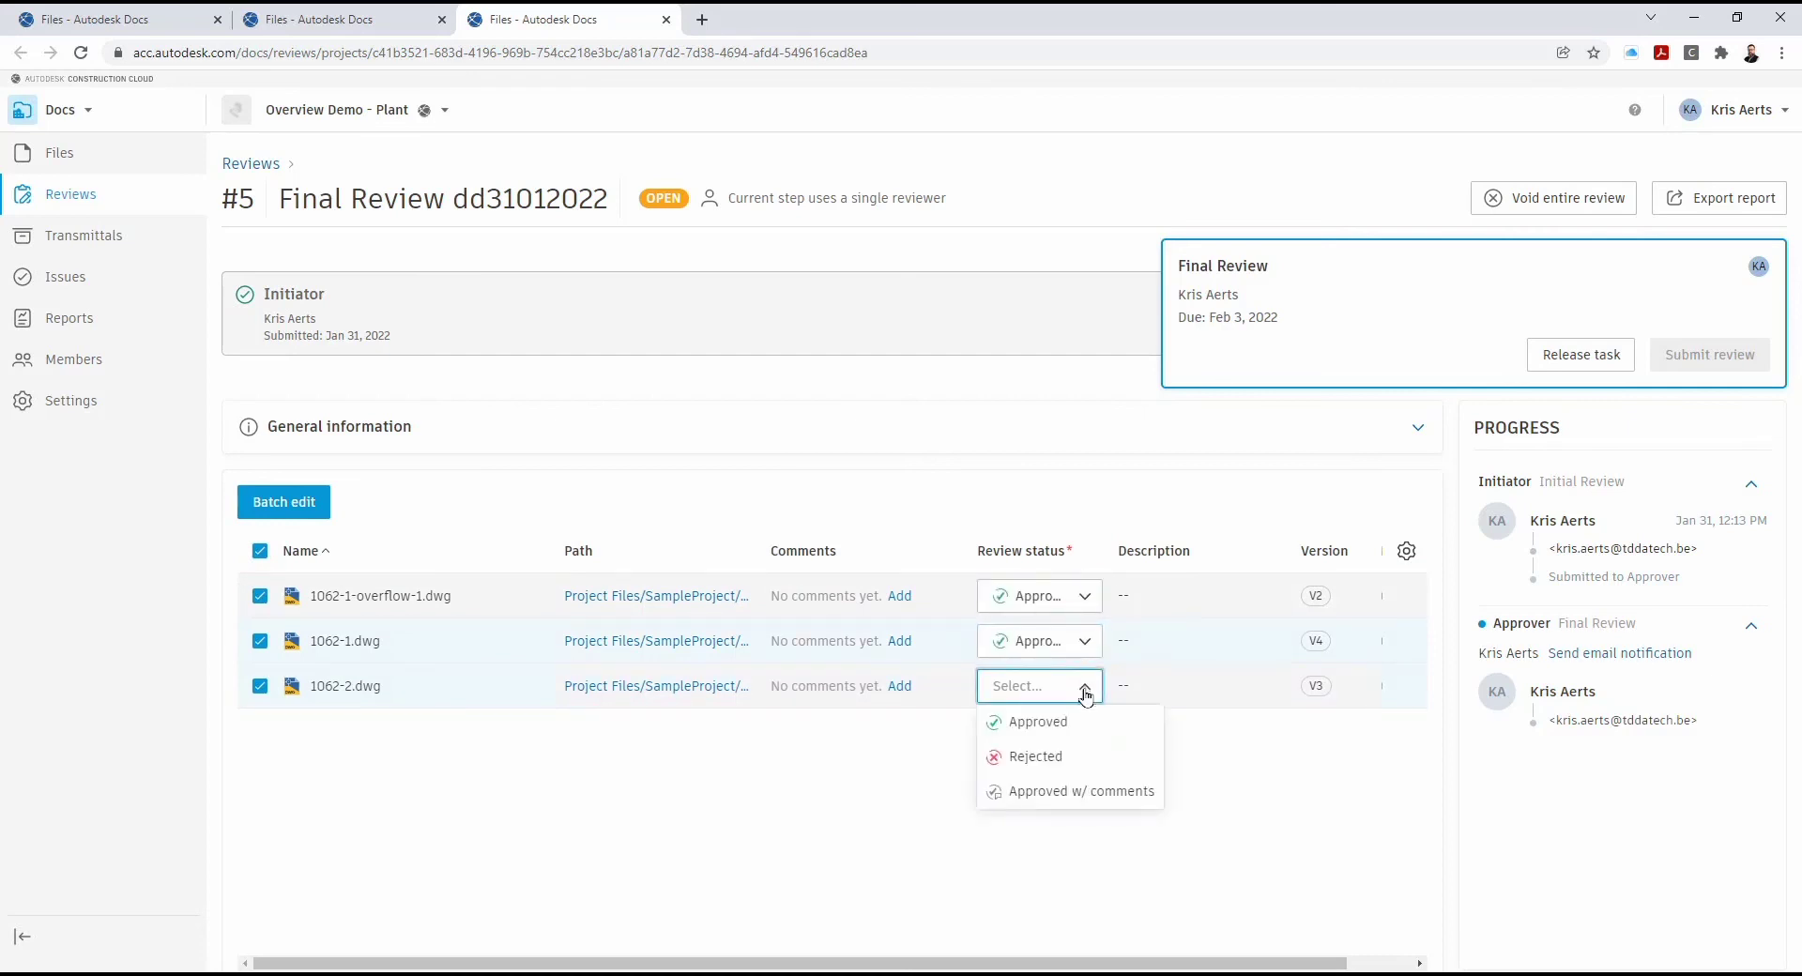
{"action": "left_click", "coordinate": [1053, 758]}
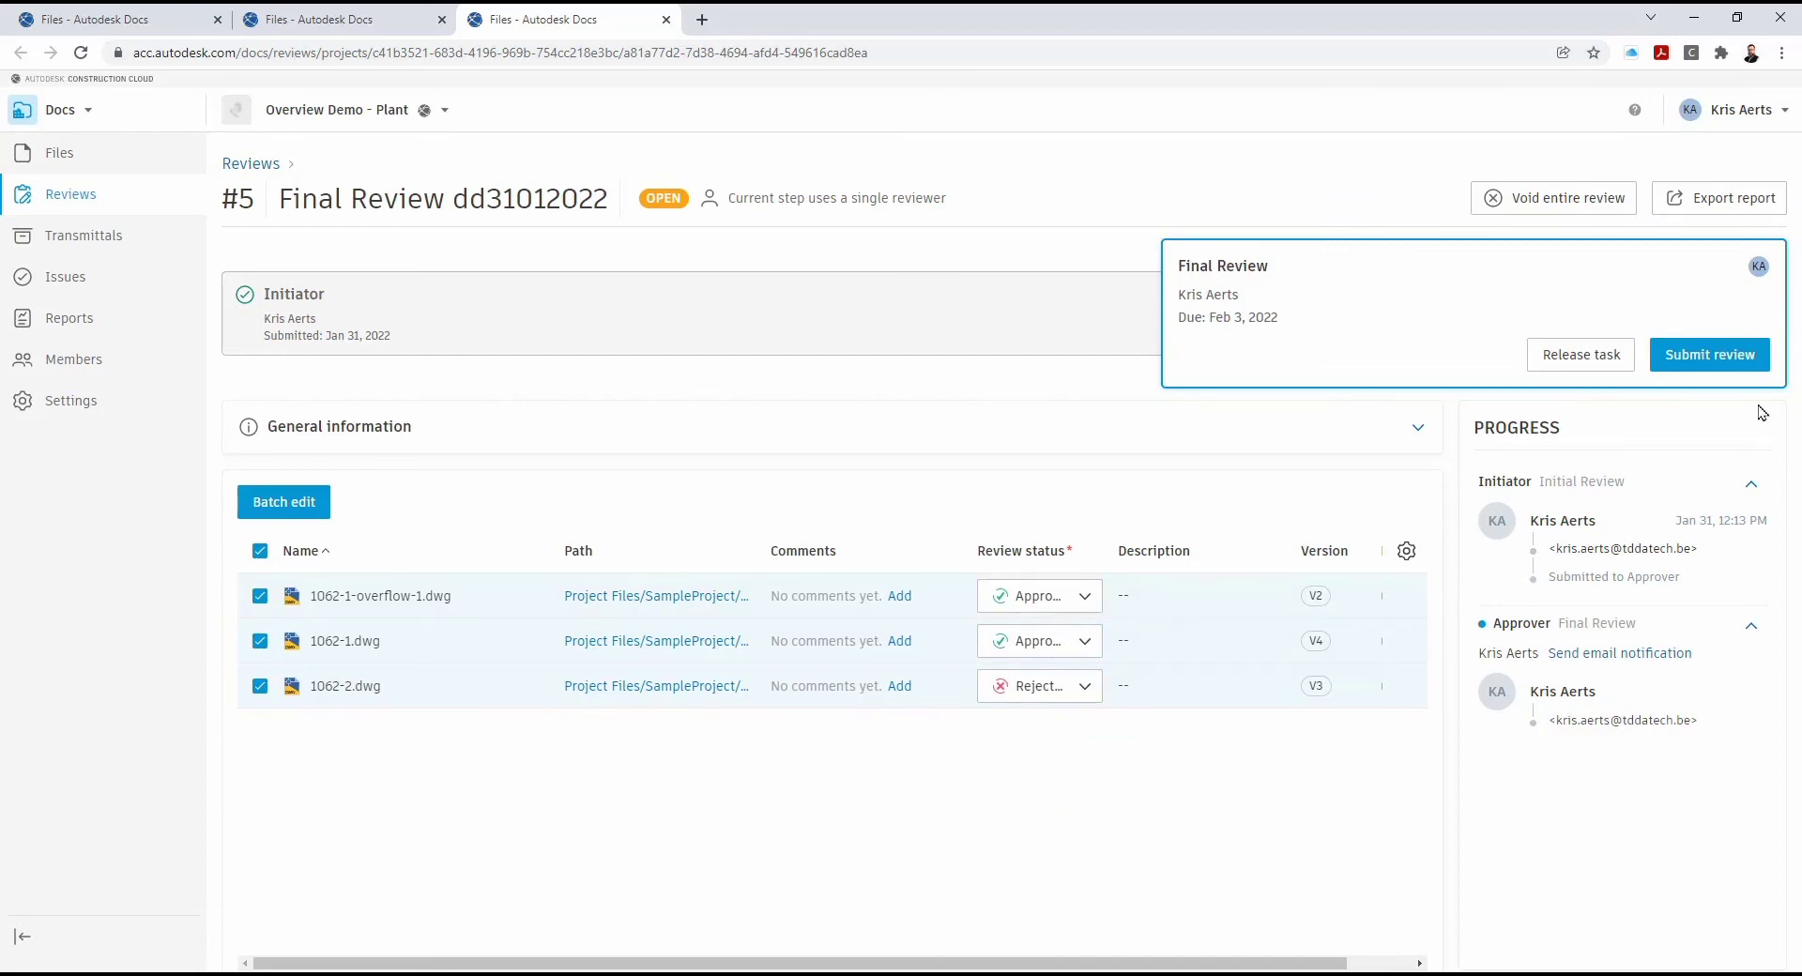
{"action": "left_click", "coordinate": [1710, 365]}
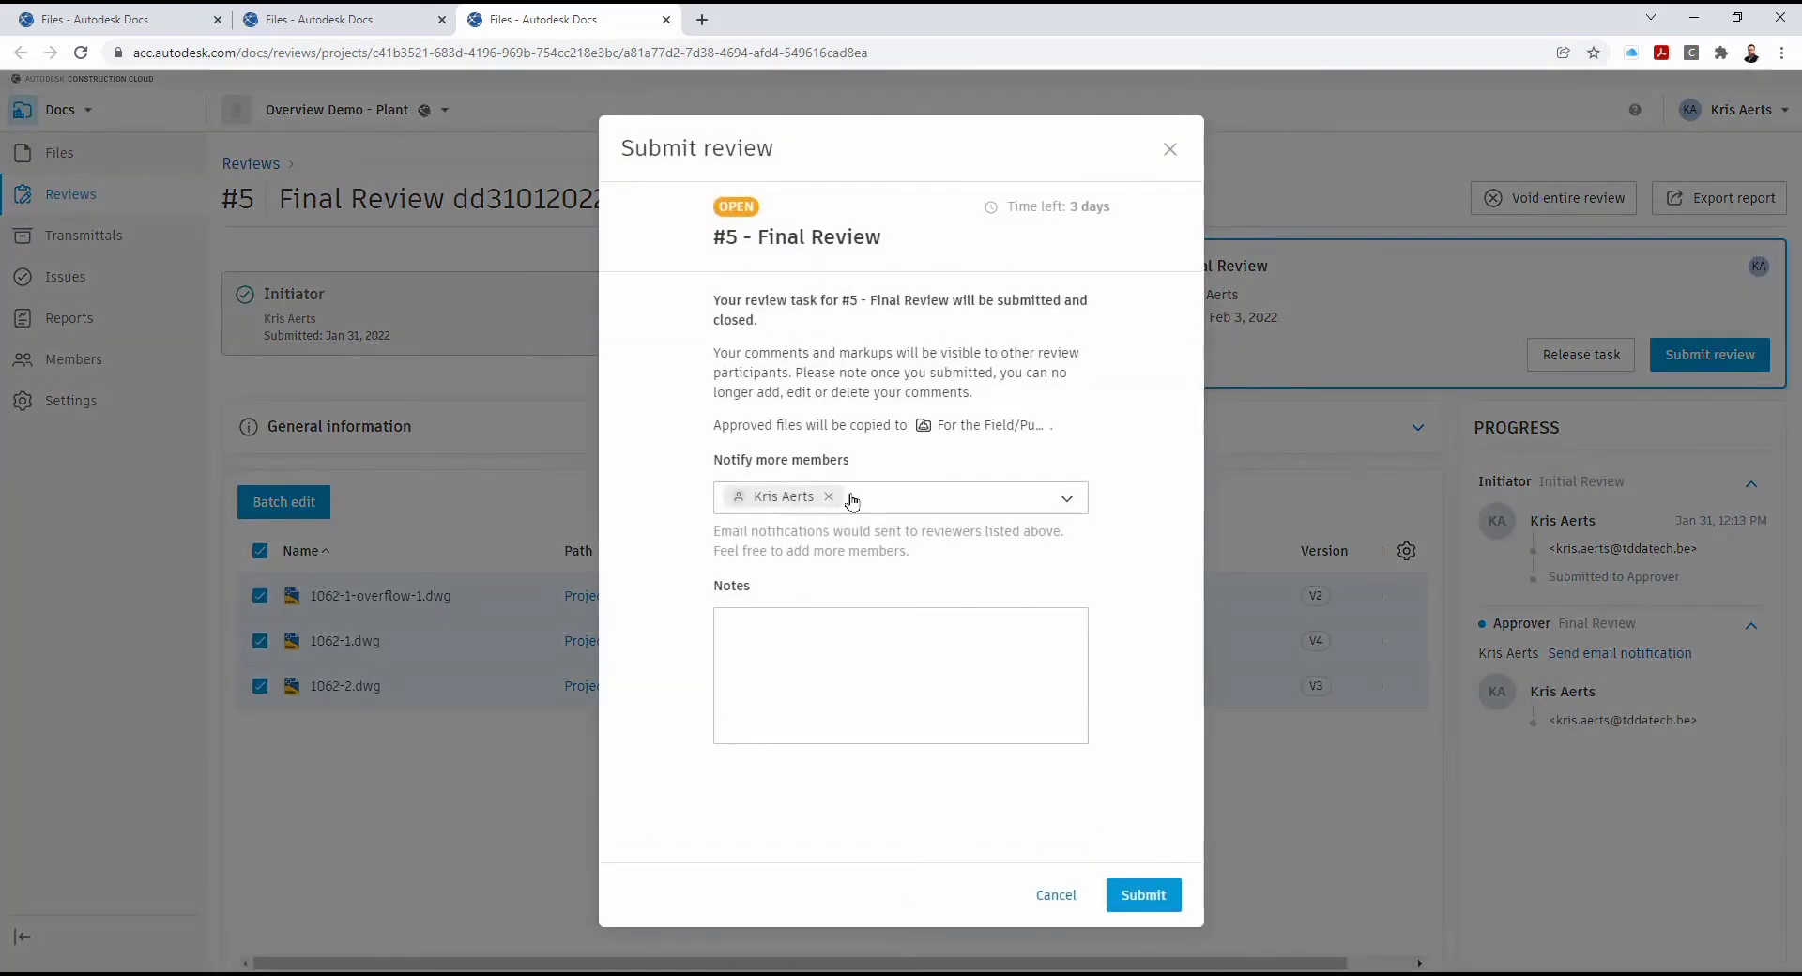
{"action": "left_click", "coordinate": [1154, 902]}
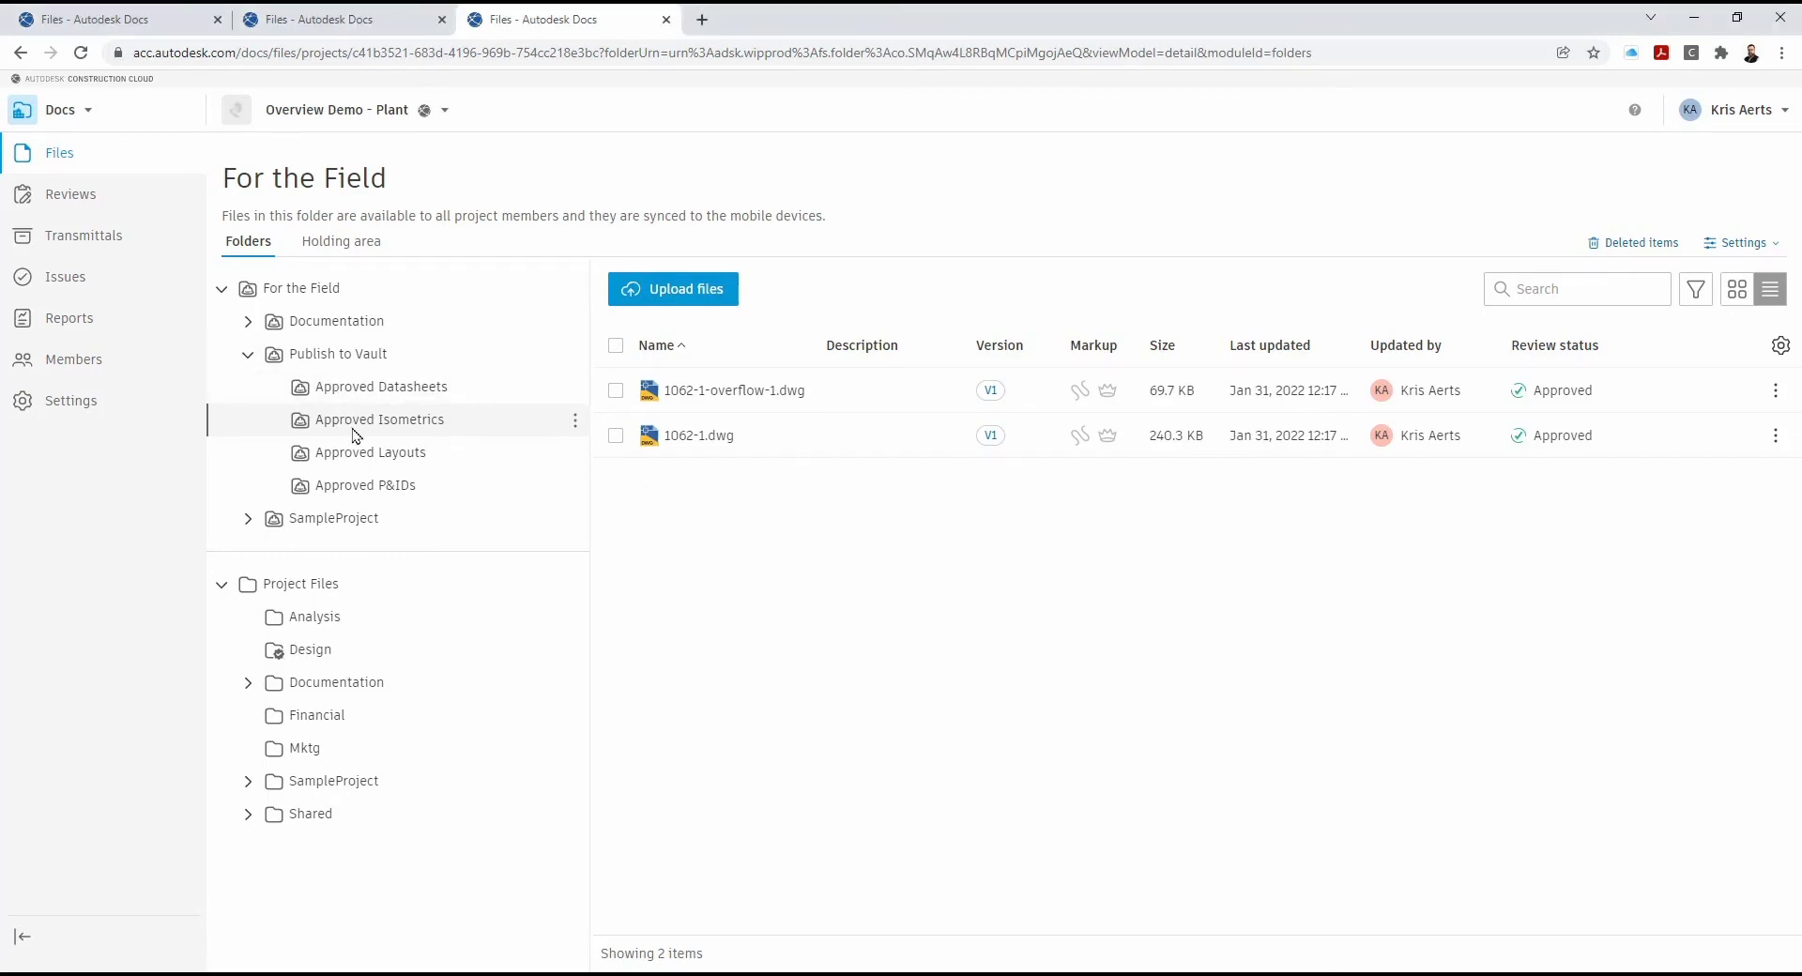
{"action": "left_click", "coordinate": [576, 421]}
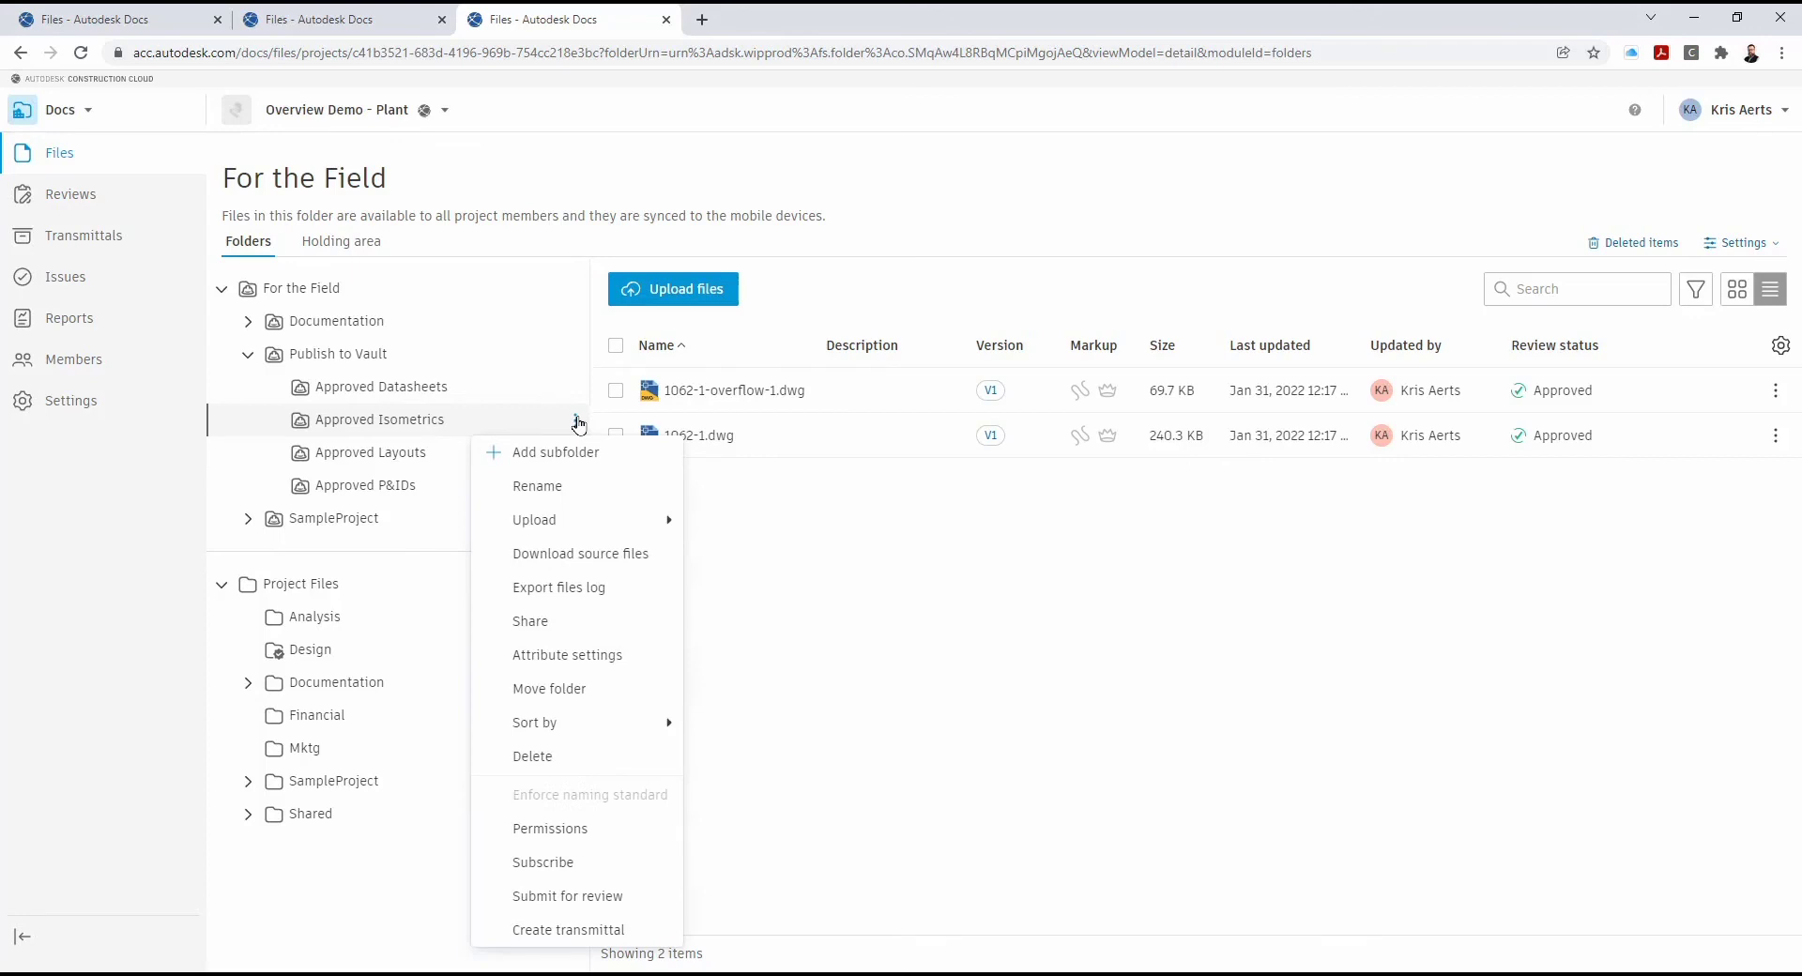
{"action": "left_click", "coordinate": [579, 424]}
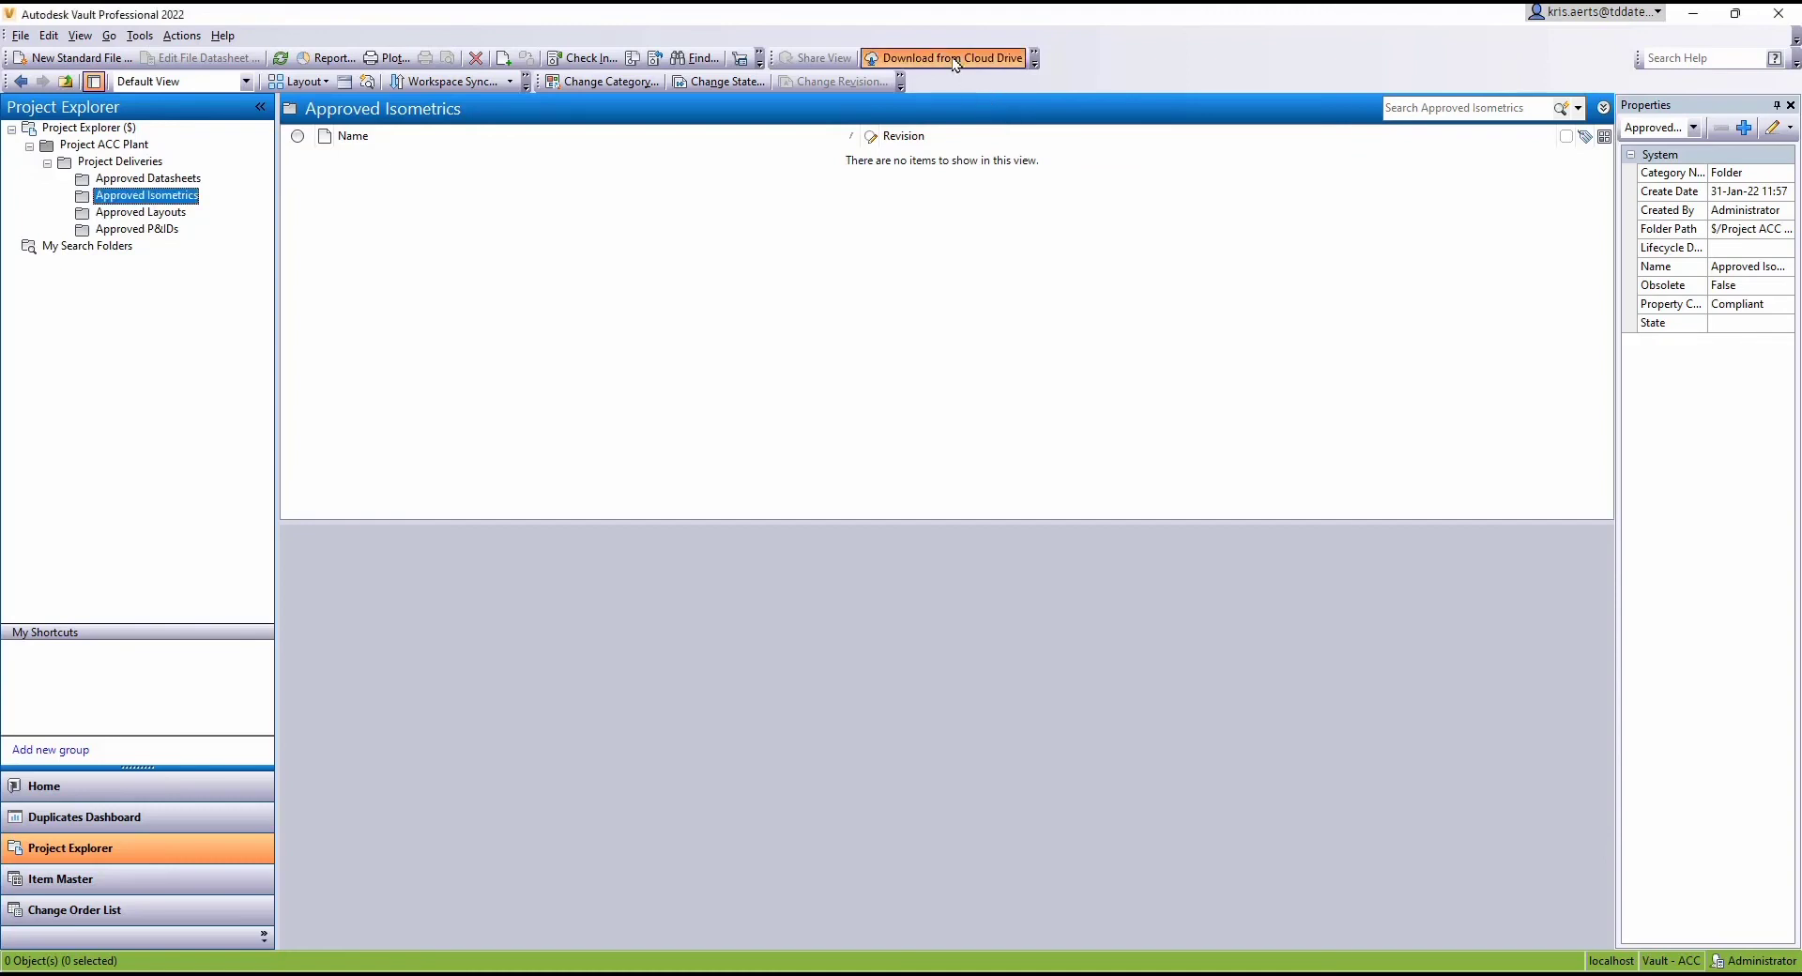
In Vault, download 1062-1.dwg and 1062-1-overflow-1.dwg from the cloud drive location ACC2Vault - Get Approved Isometrics
{"action": "left_click", "coordinate": [948, 58]}
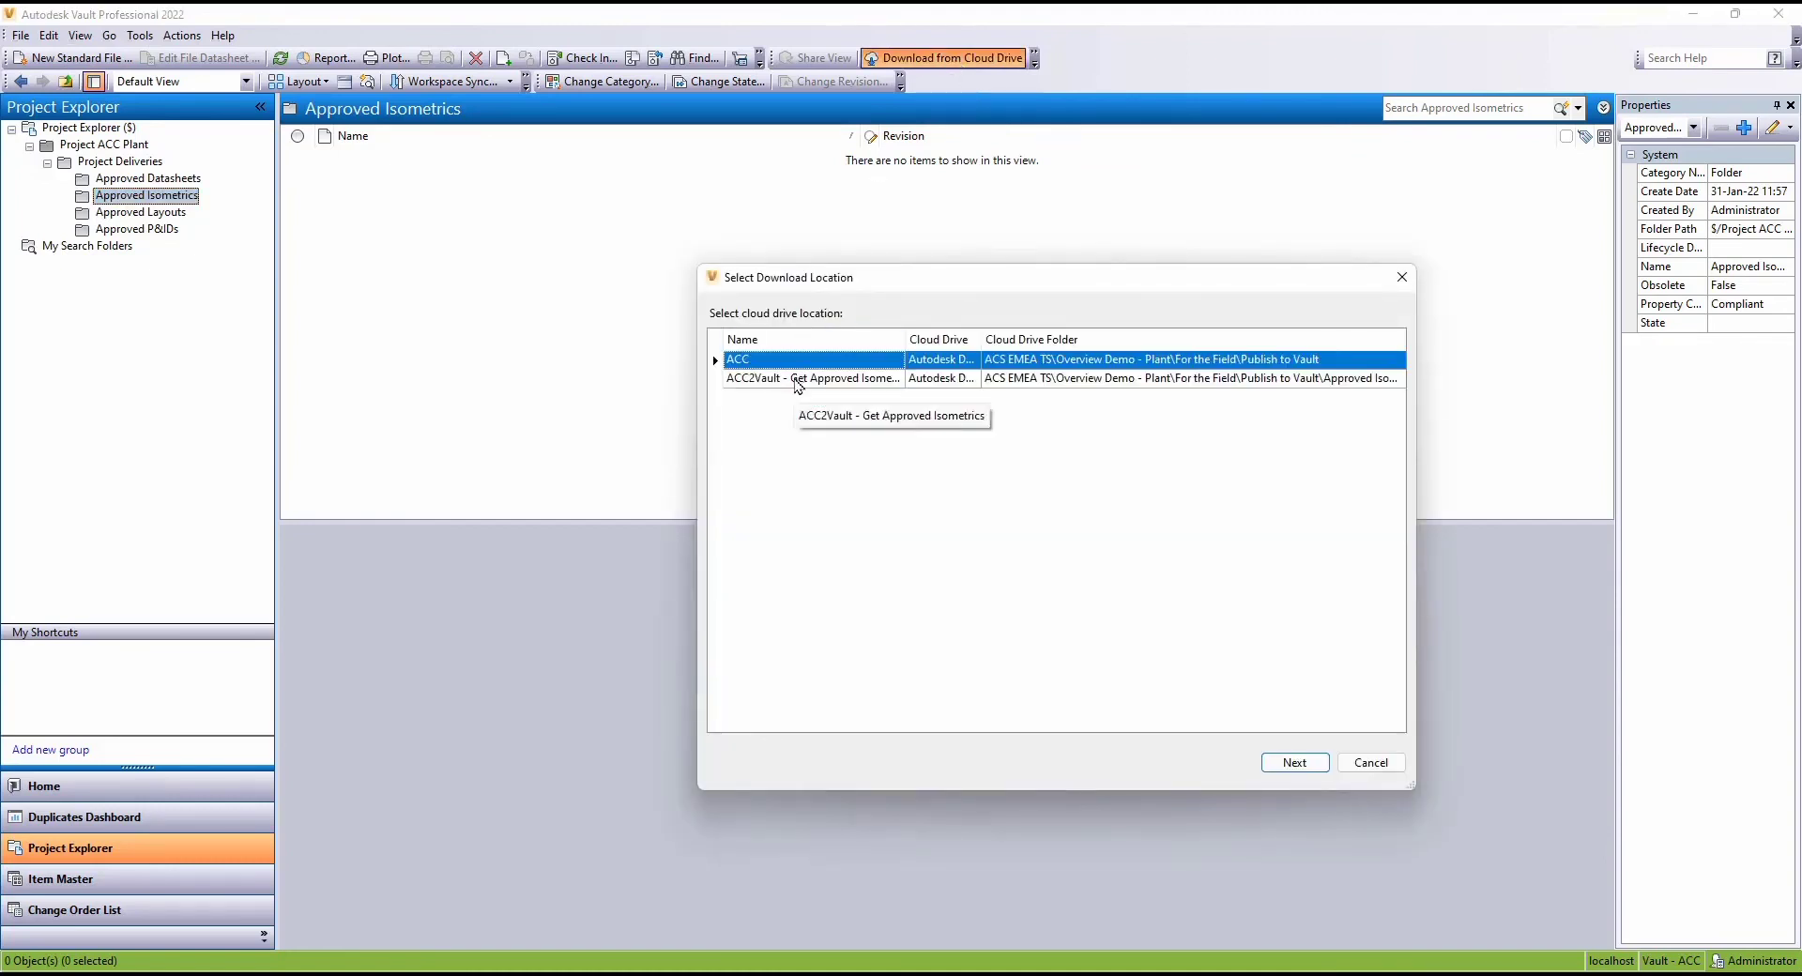
{"action": "left_click", "coordinate": [796, 378]}
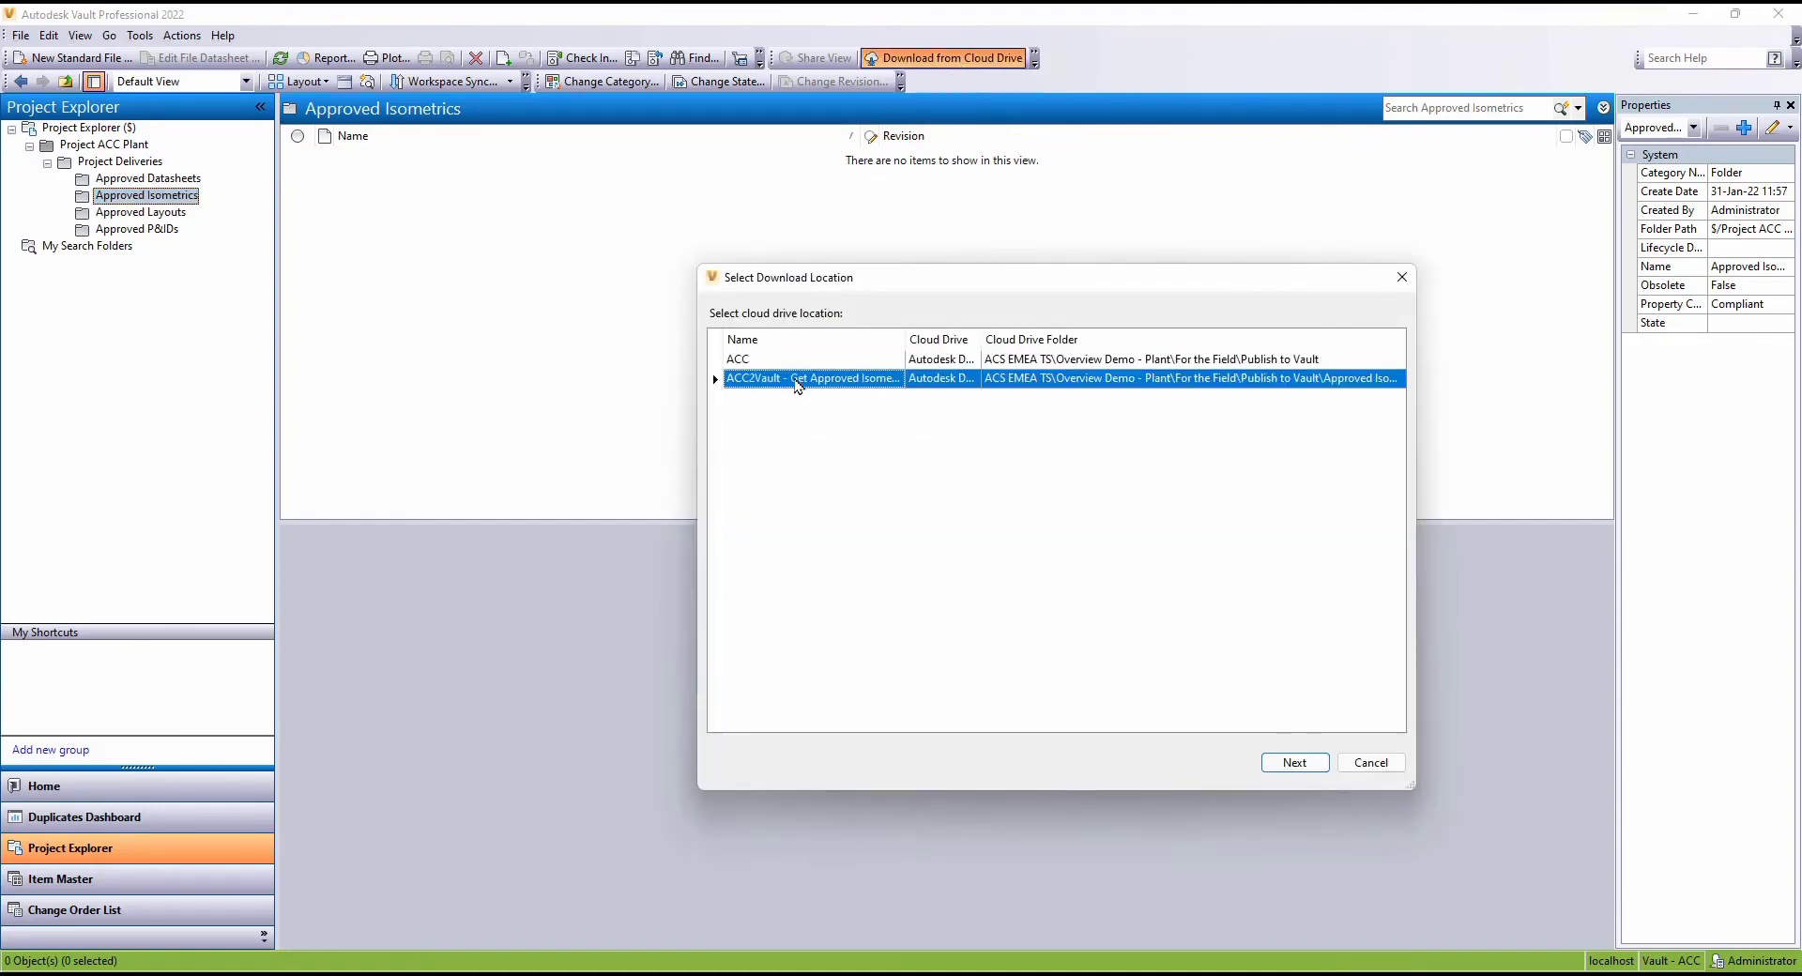
{"action": "left_click", "coordinate": [1289, 763]}
{"action": "left_click", "coordinate": [201, 494]}
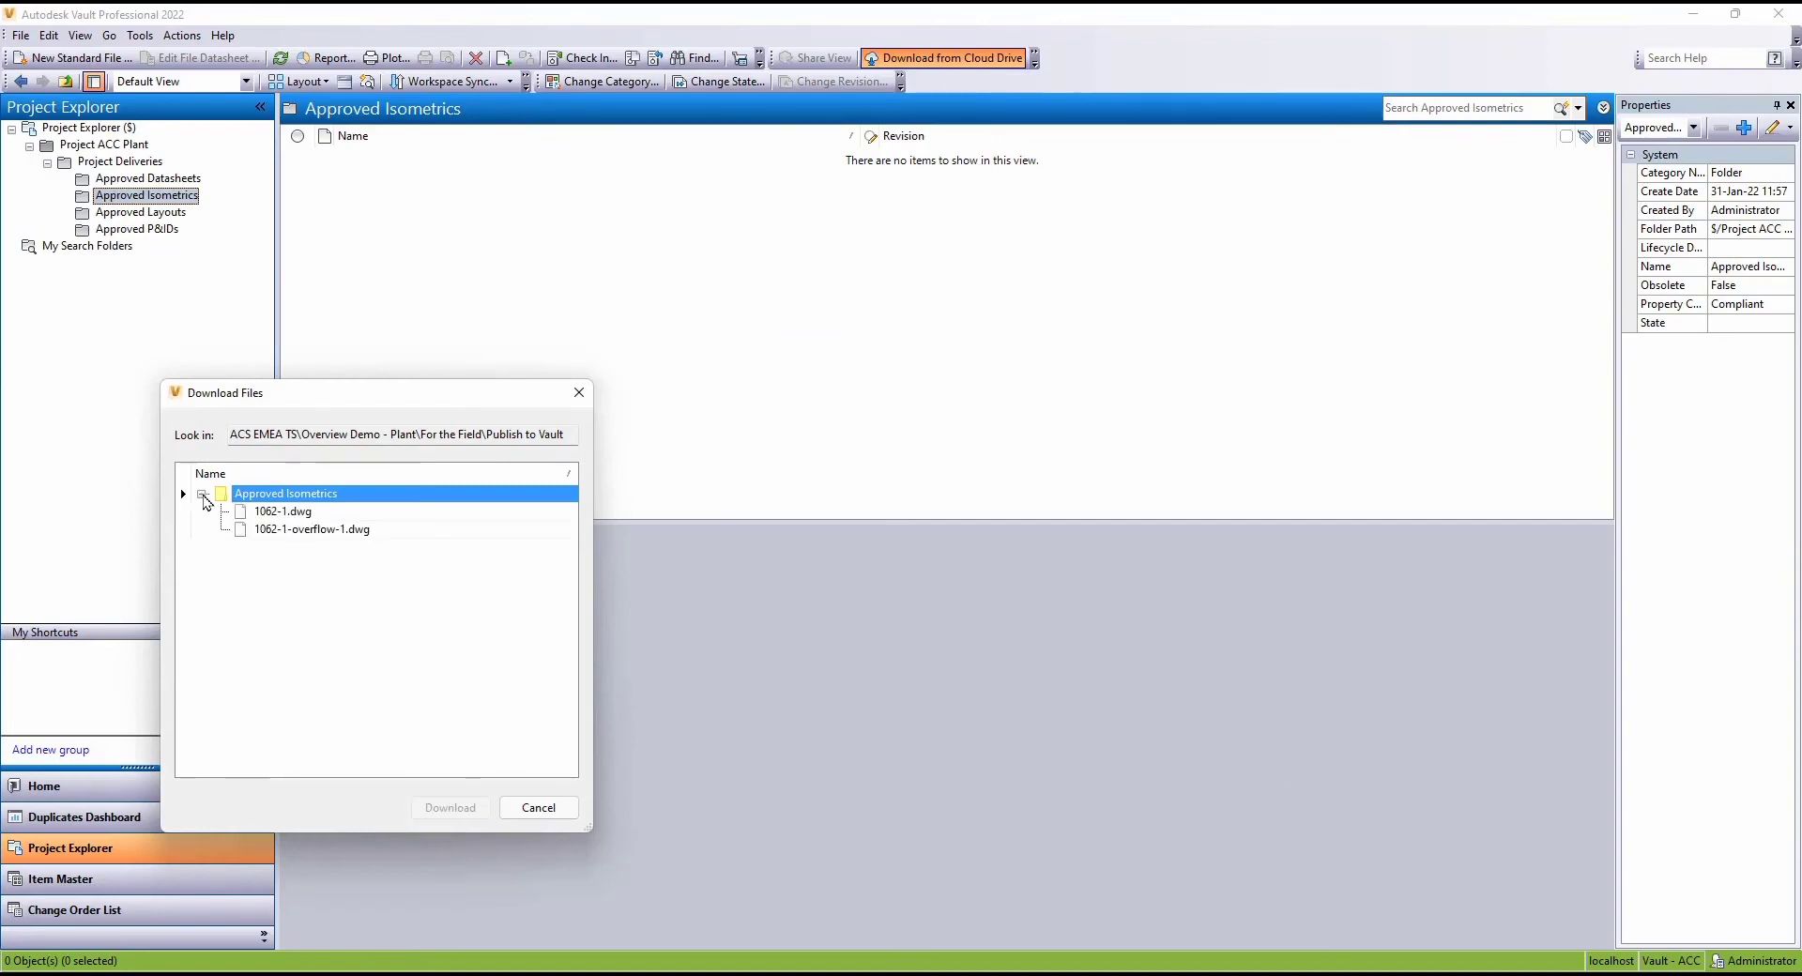
{"action": "left_click", "coordinate": [272, 518]}
{"action": "left_click", "coordinate": [276, 530], "text": "shift"}
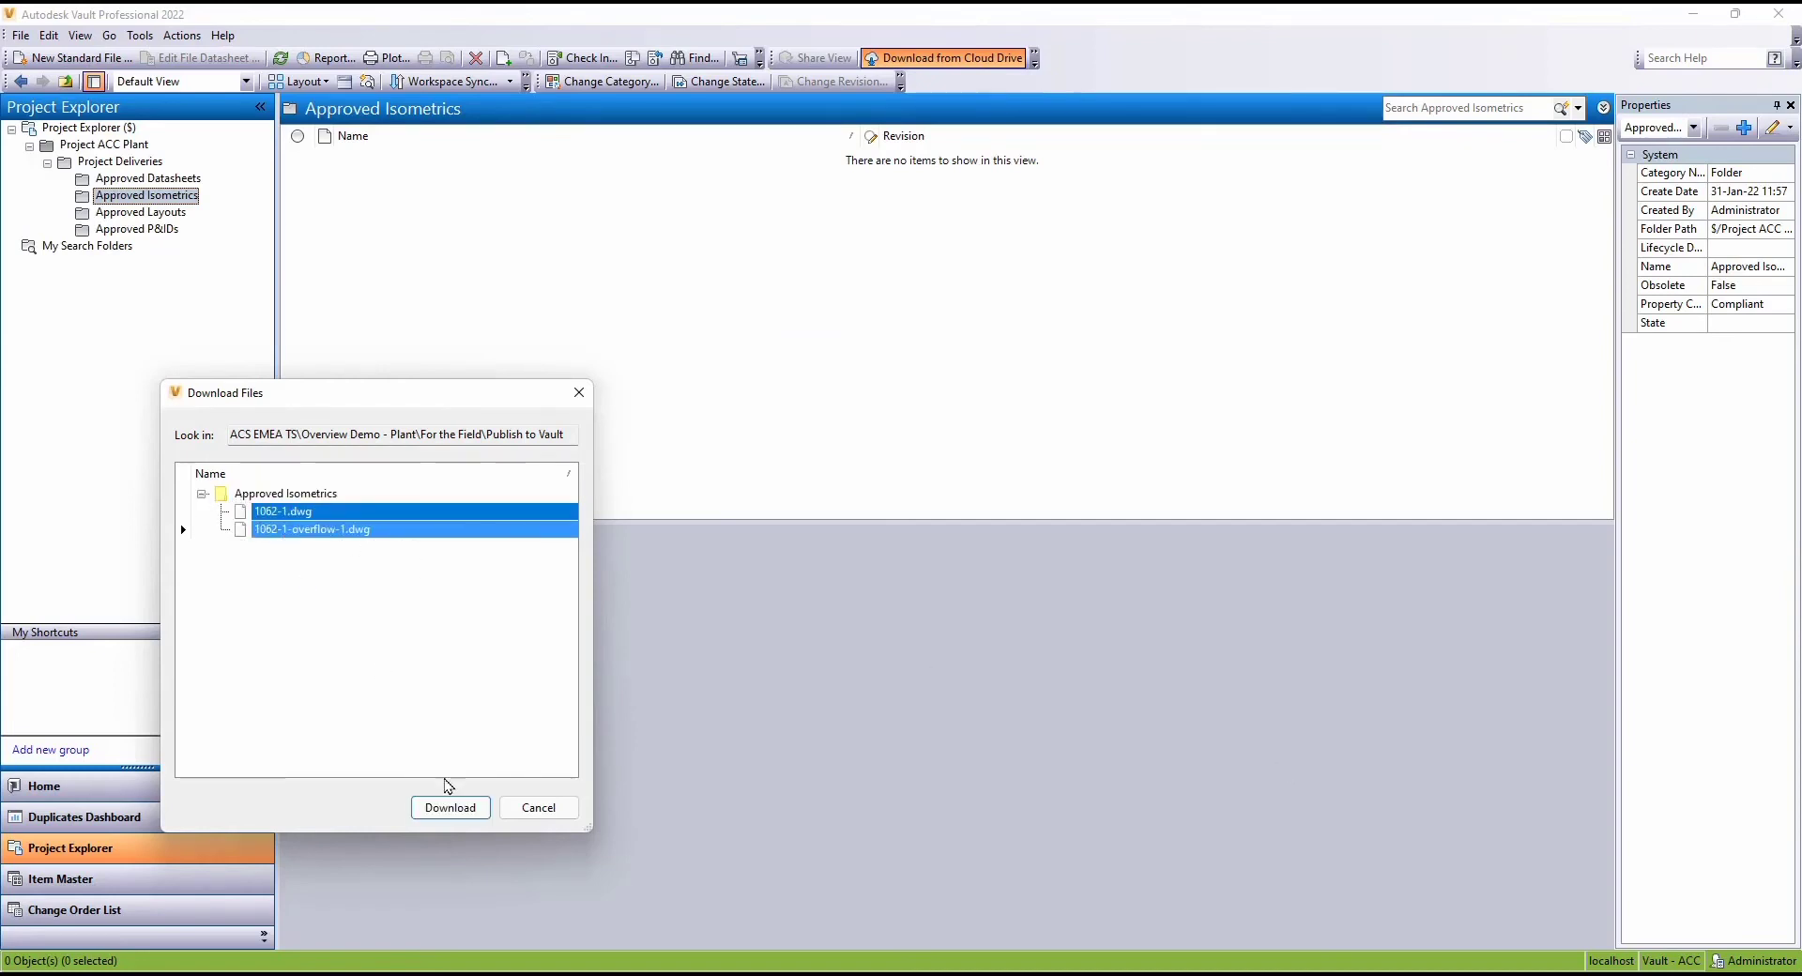
{"action": "left_click", "coordinate": [451, 808]}
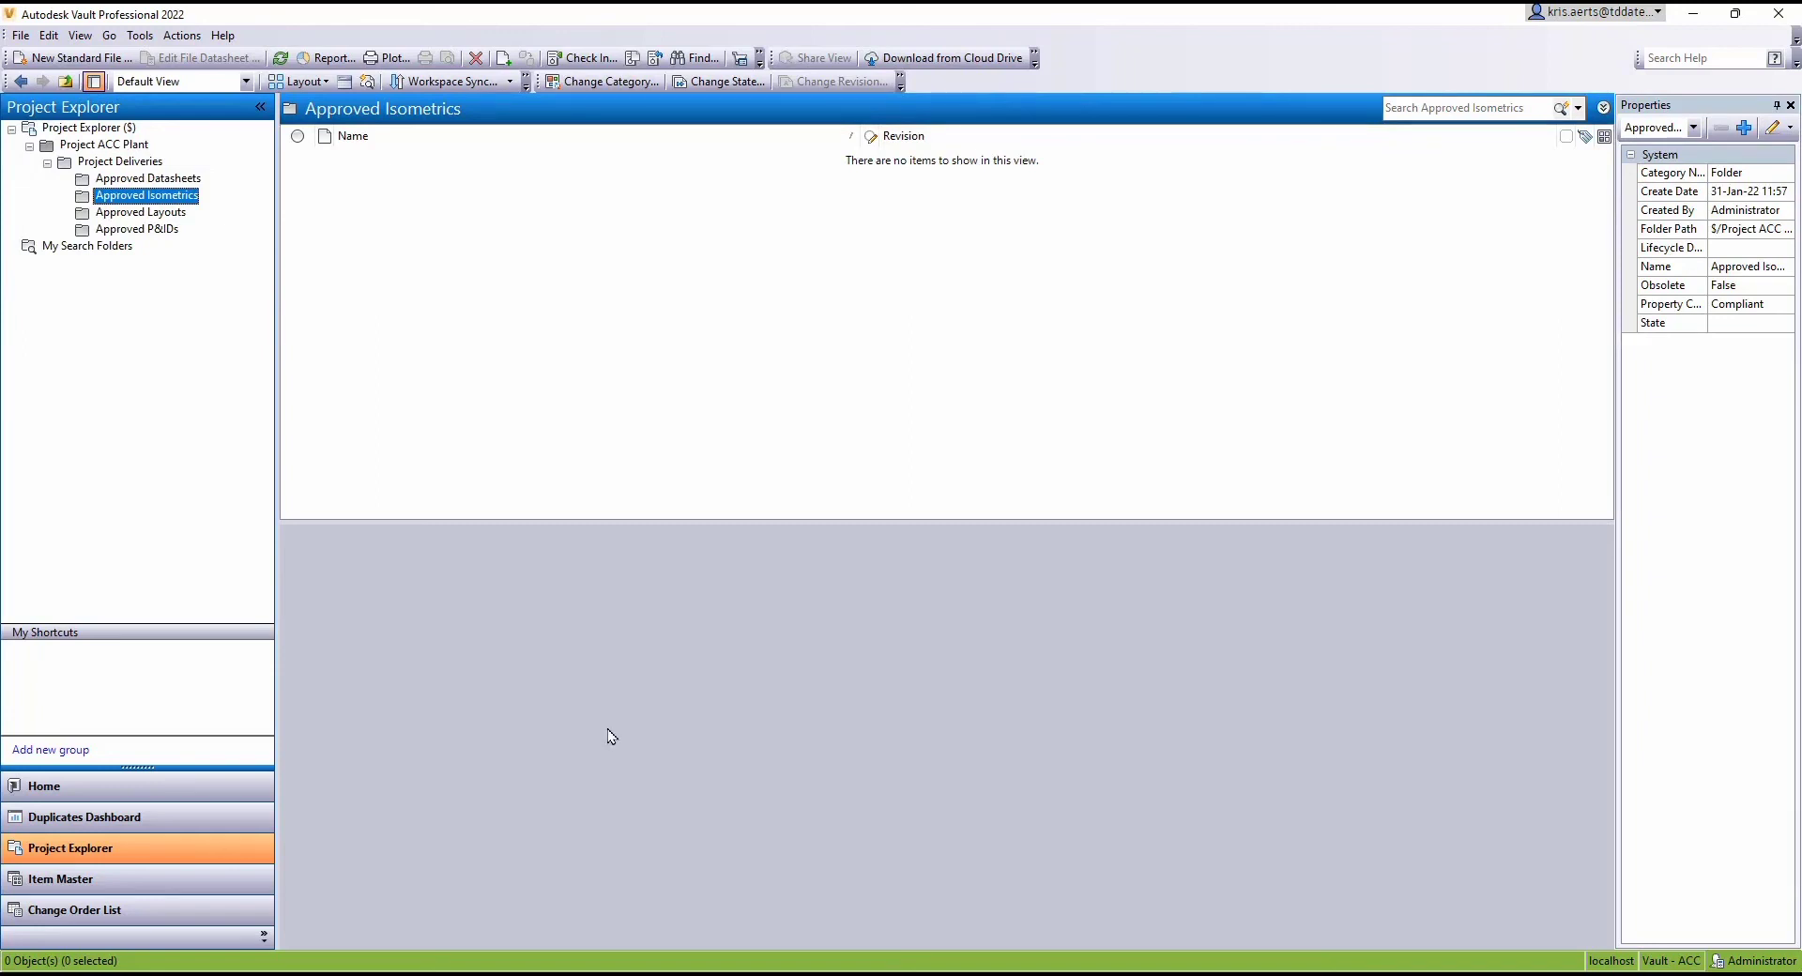
Open the job server queue and inspect the details of the manual download job from Autodesk Docs
{"action": "left_click", "coordinate": [140, 36]}
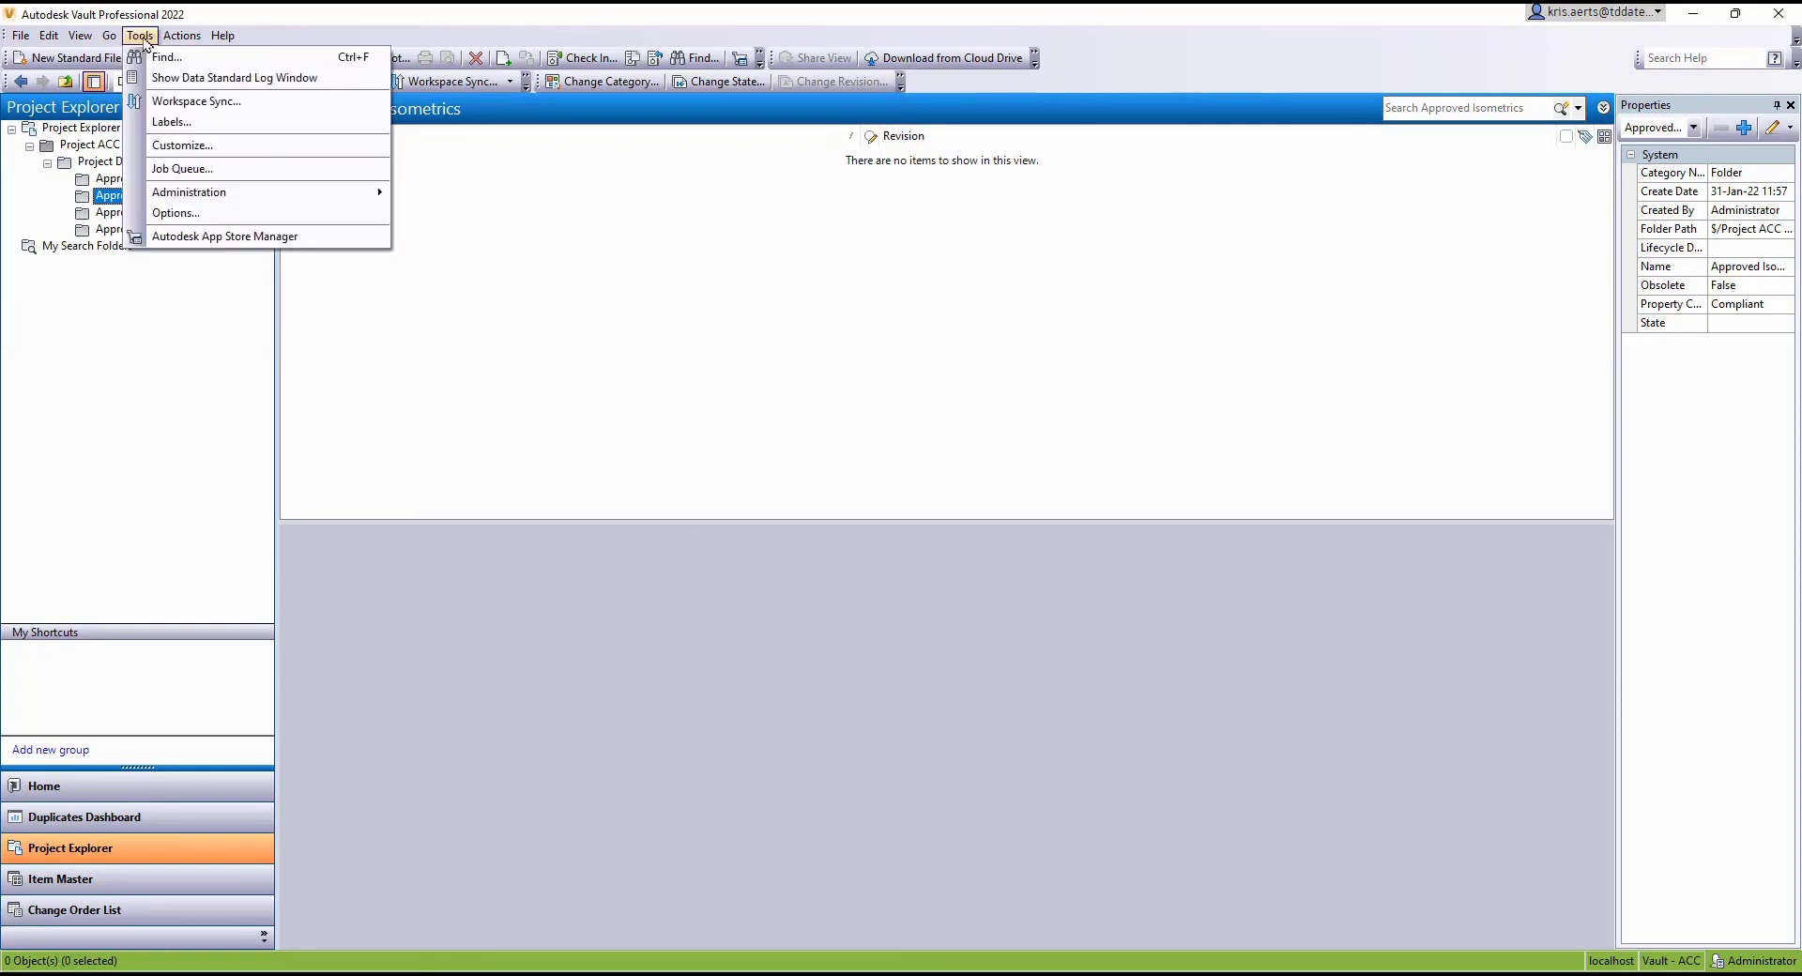
{"action": "left_click", "coordinate": [186, 170]}
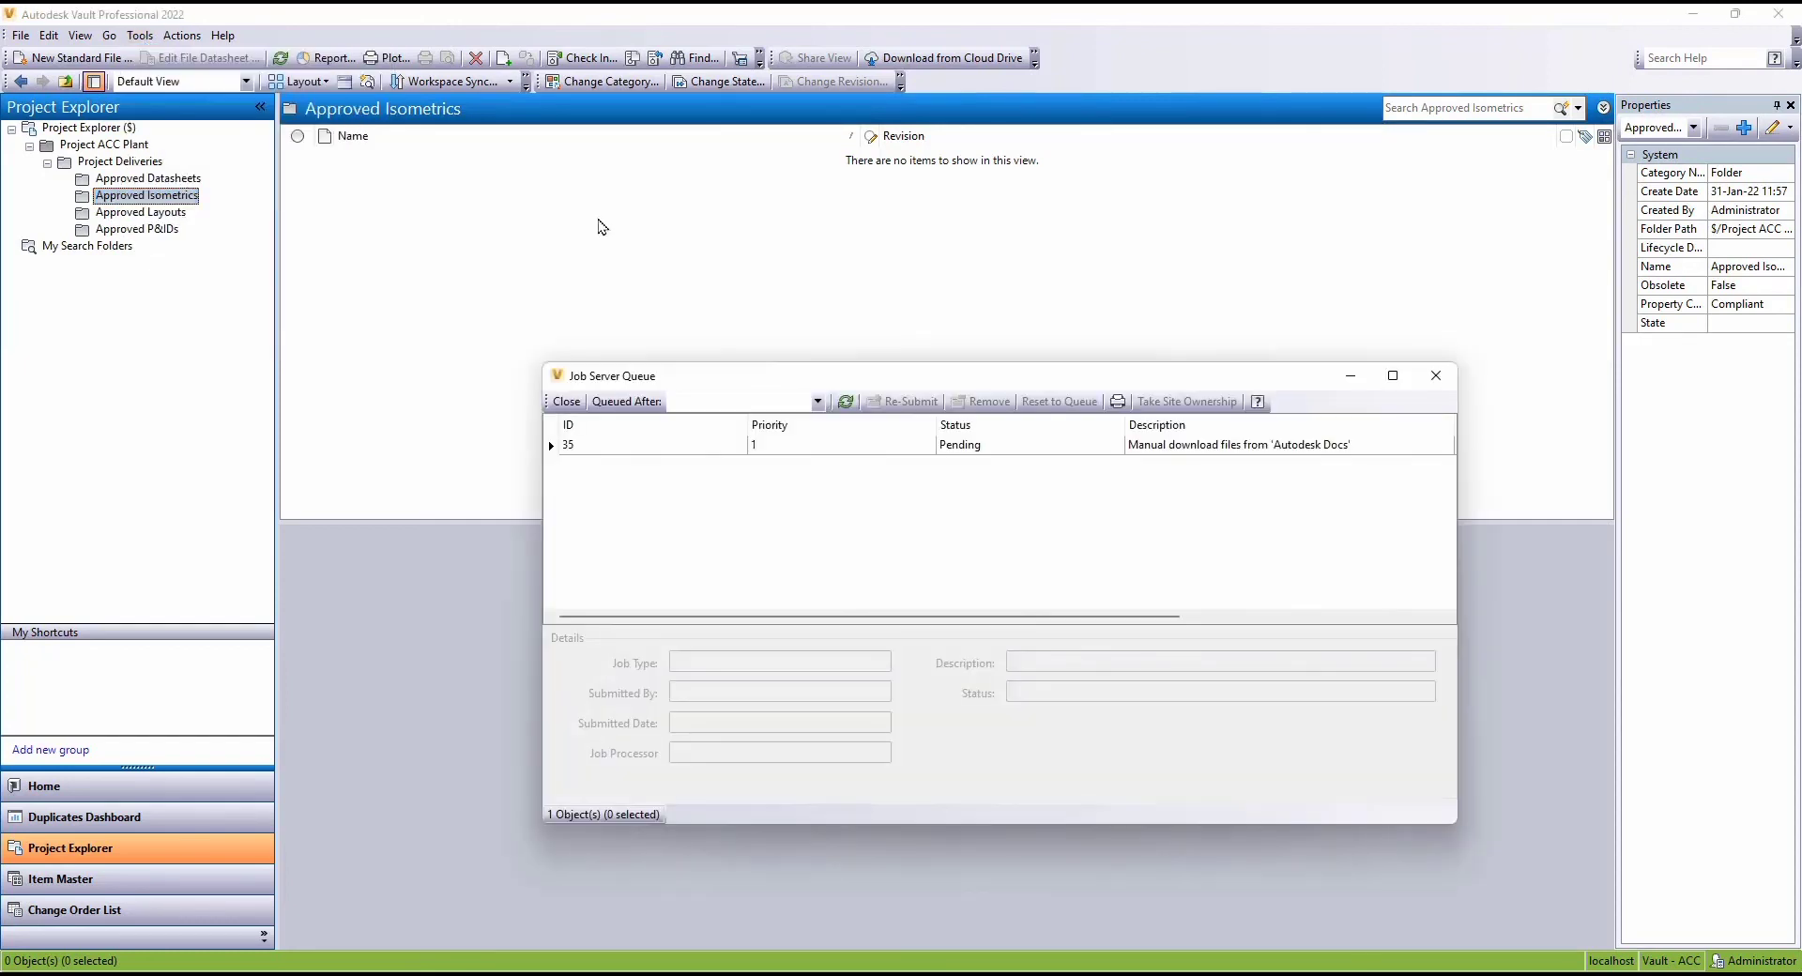
{"action": "left_click", "coordinate": [892, 446]}
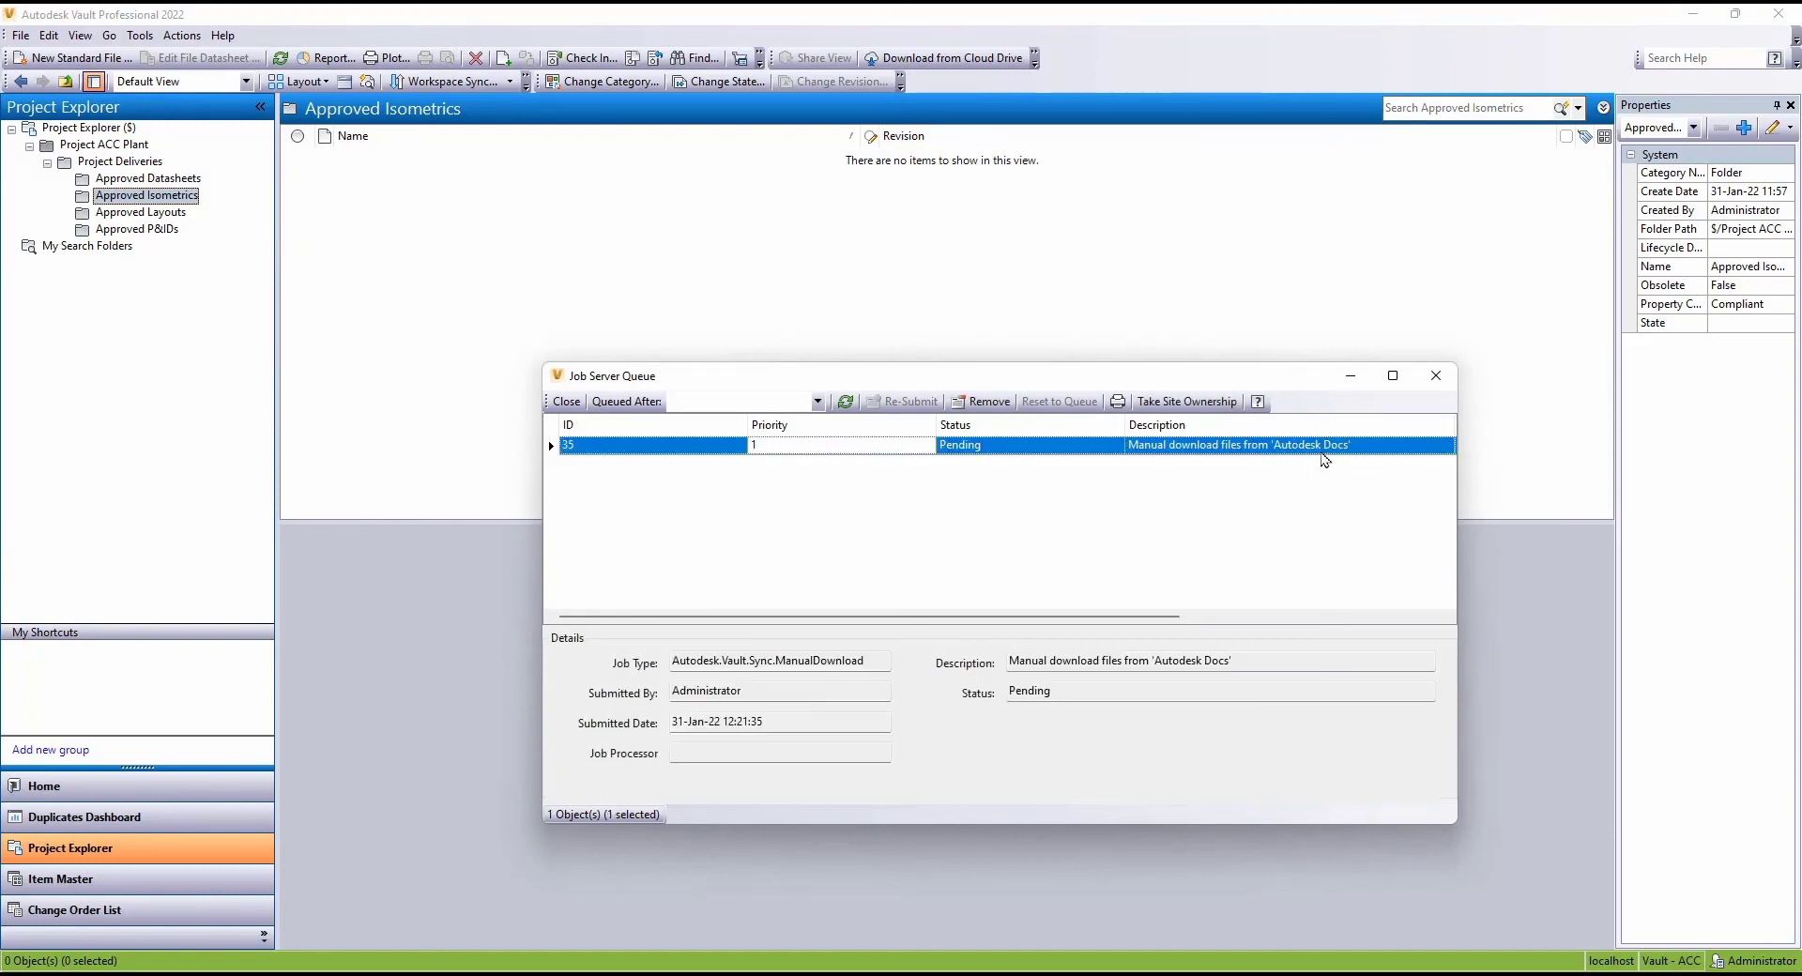